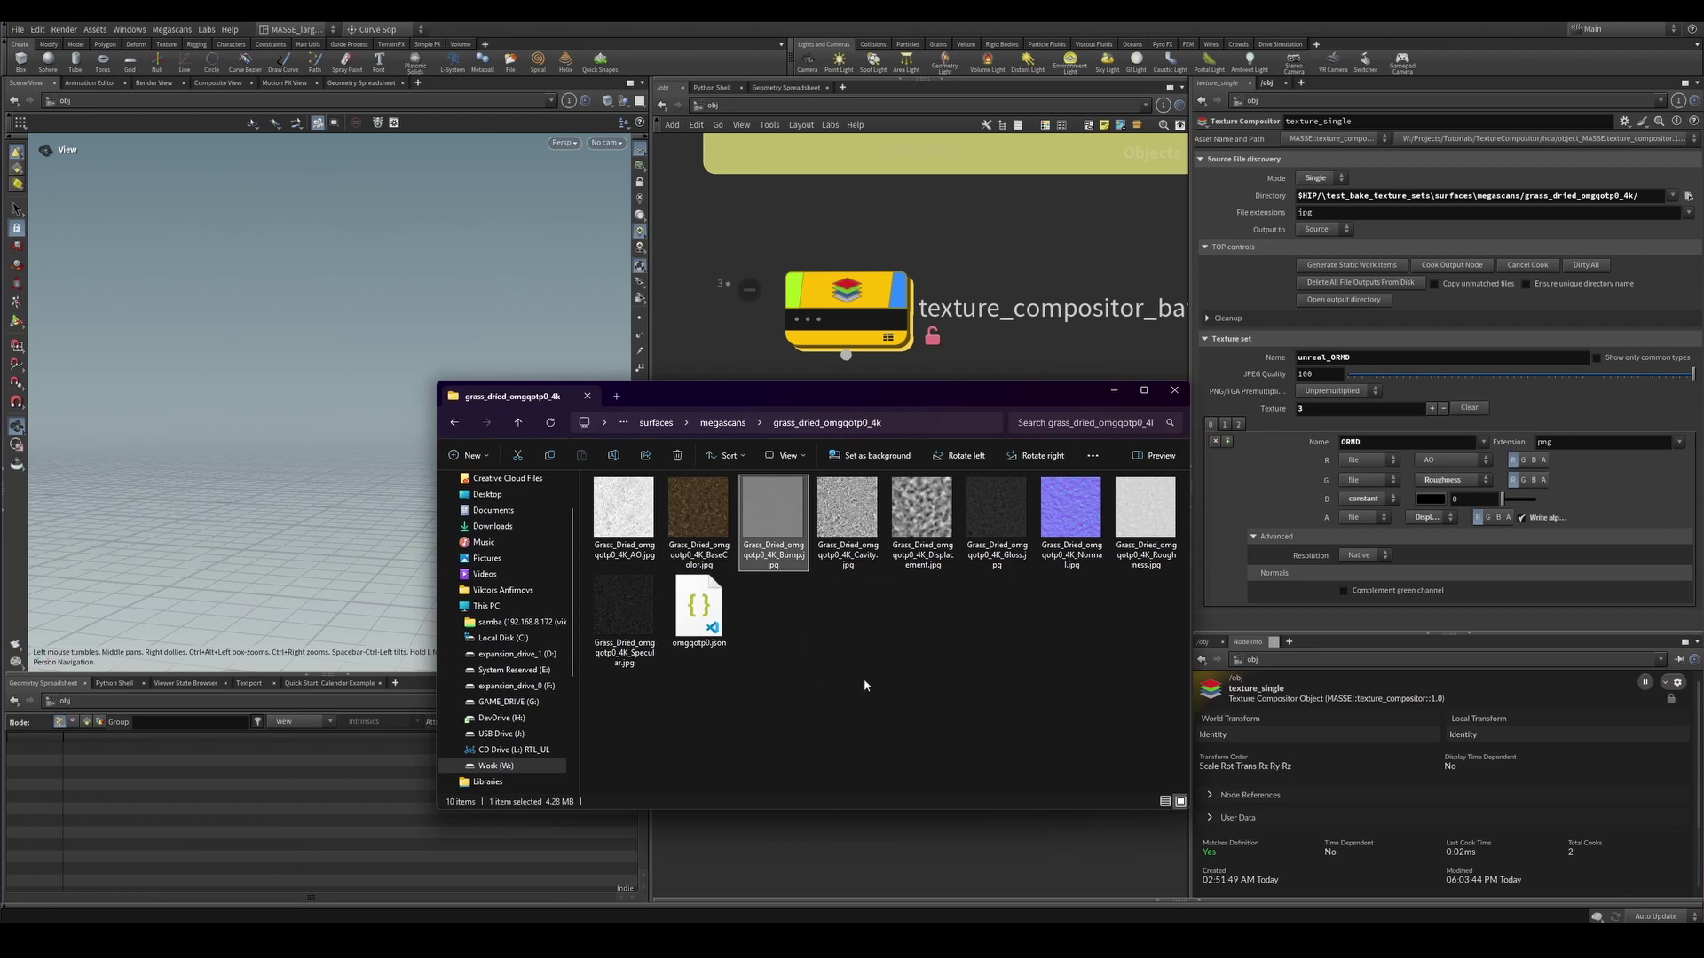
# In the grass texture folder, select the JSON metadata and the AO, BaseColor and Cavity maps.
pyautogui.click(710, 605)
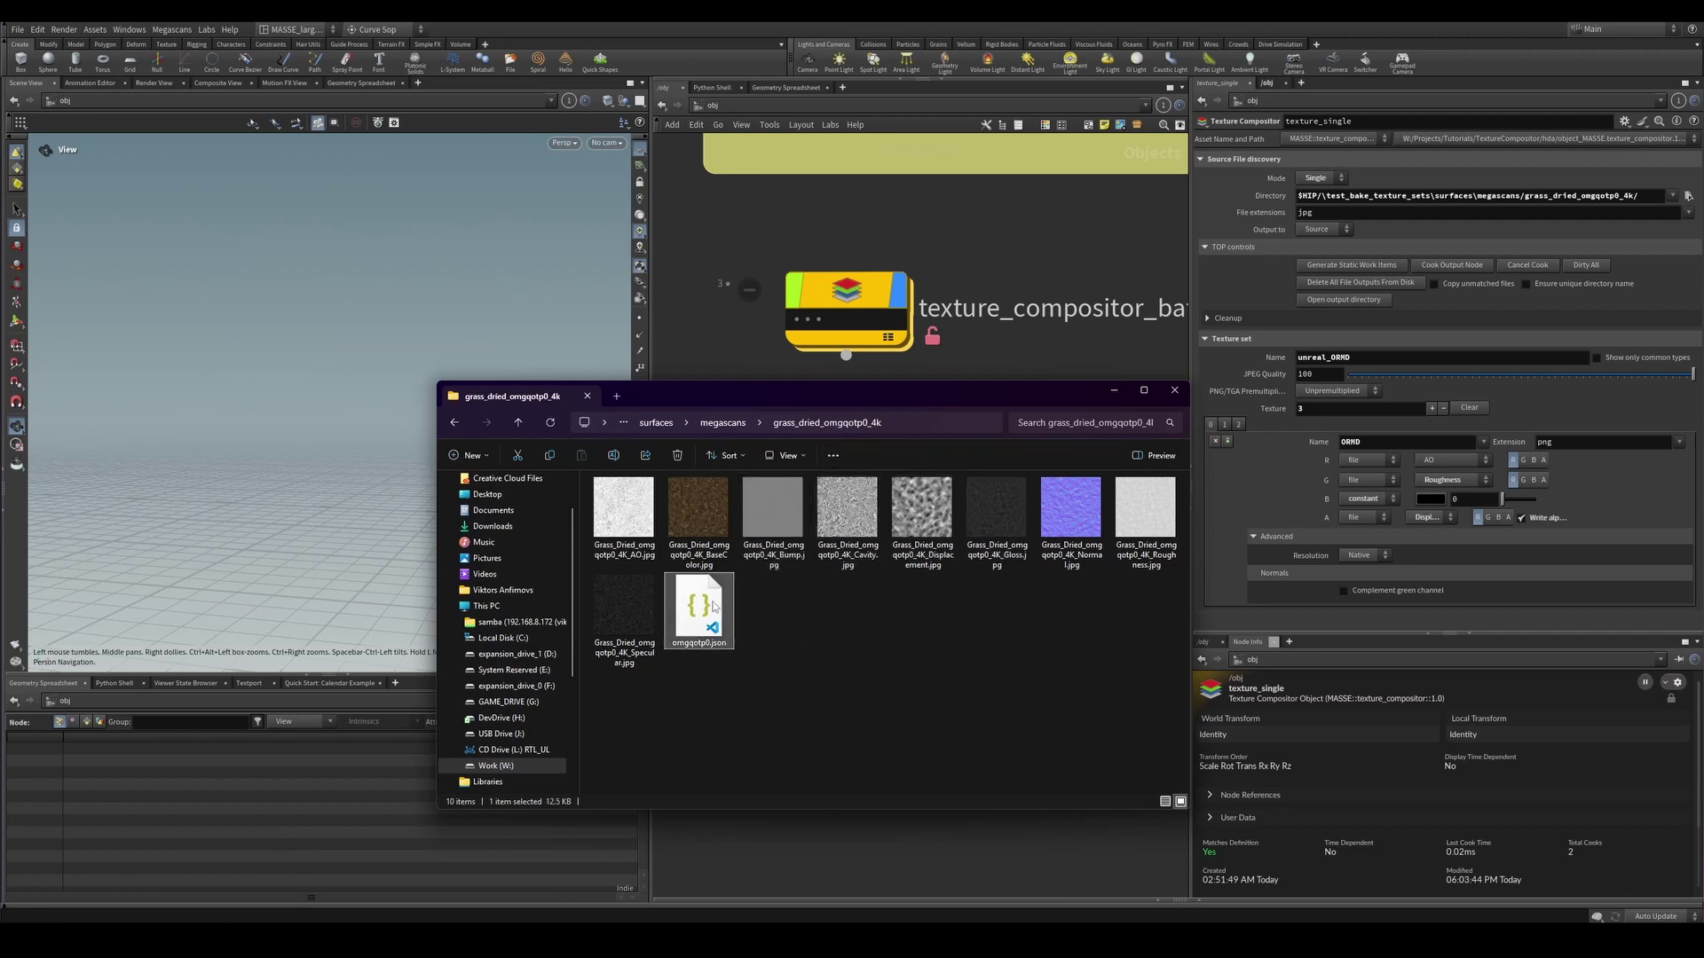
pyautogui.click(873, 615)
pyautogui.click(654, 521)
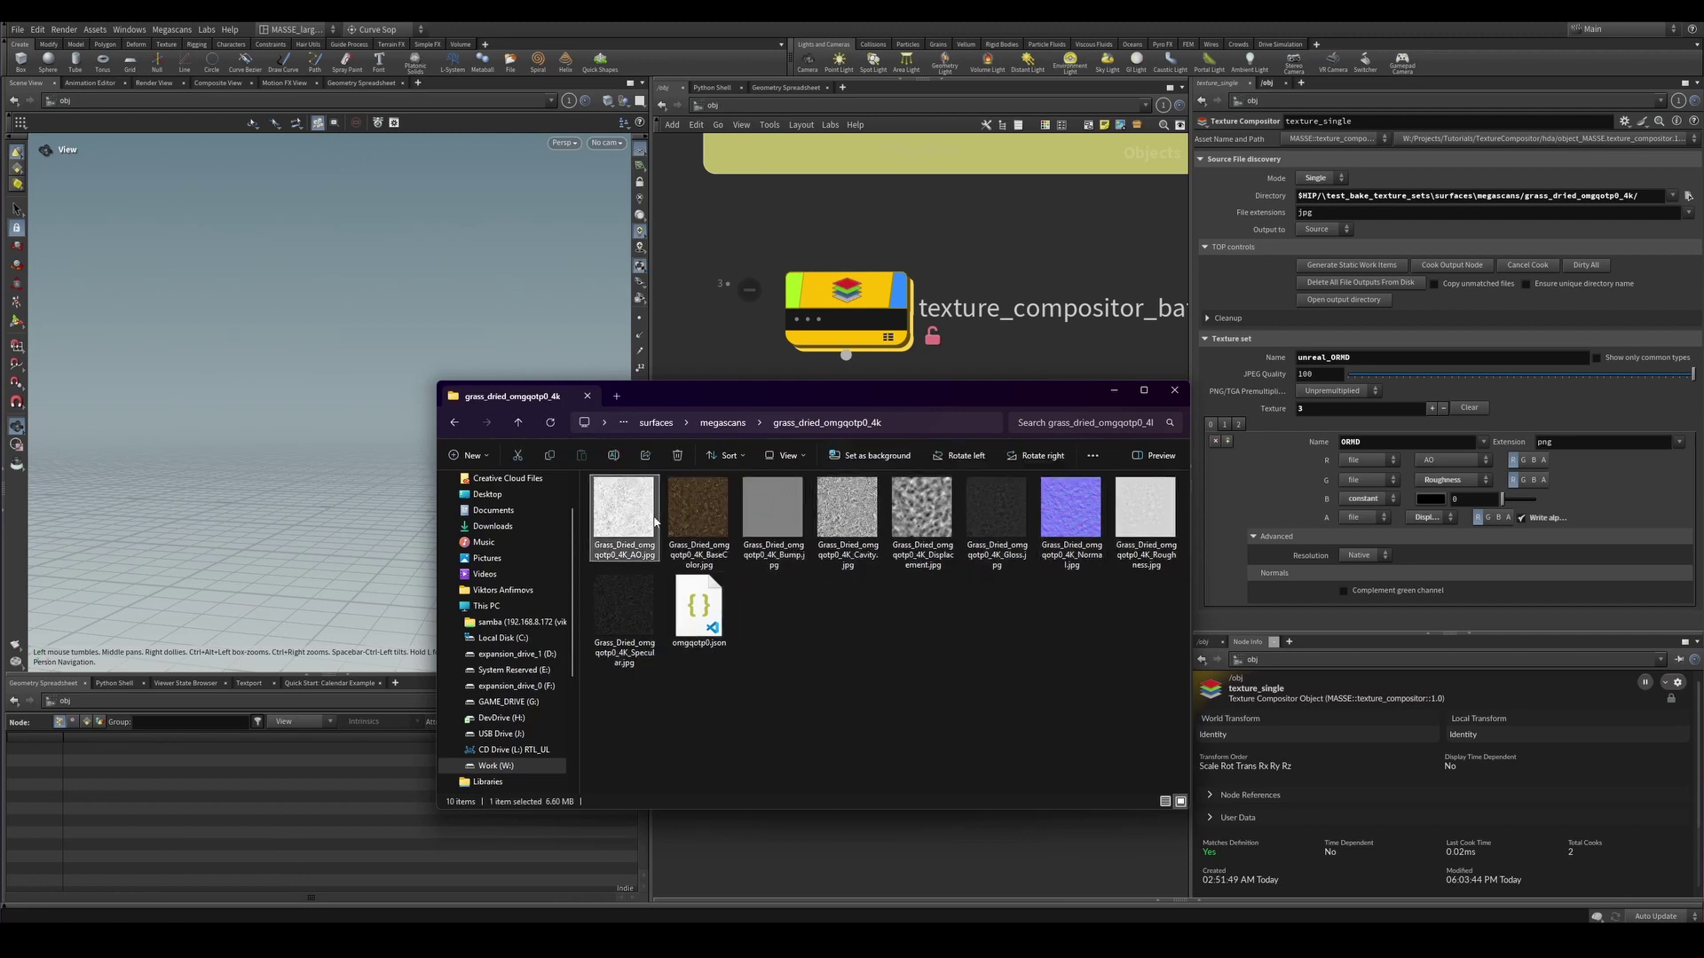
pyautogui.click(688, 514)
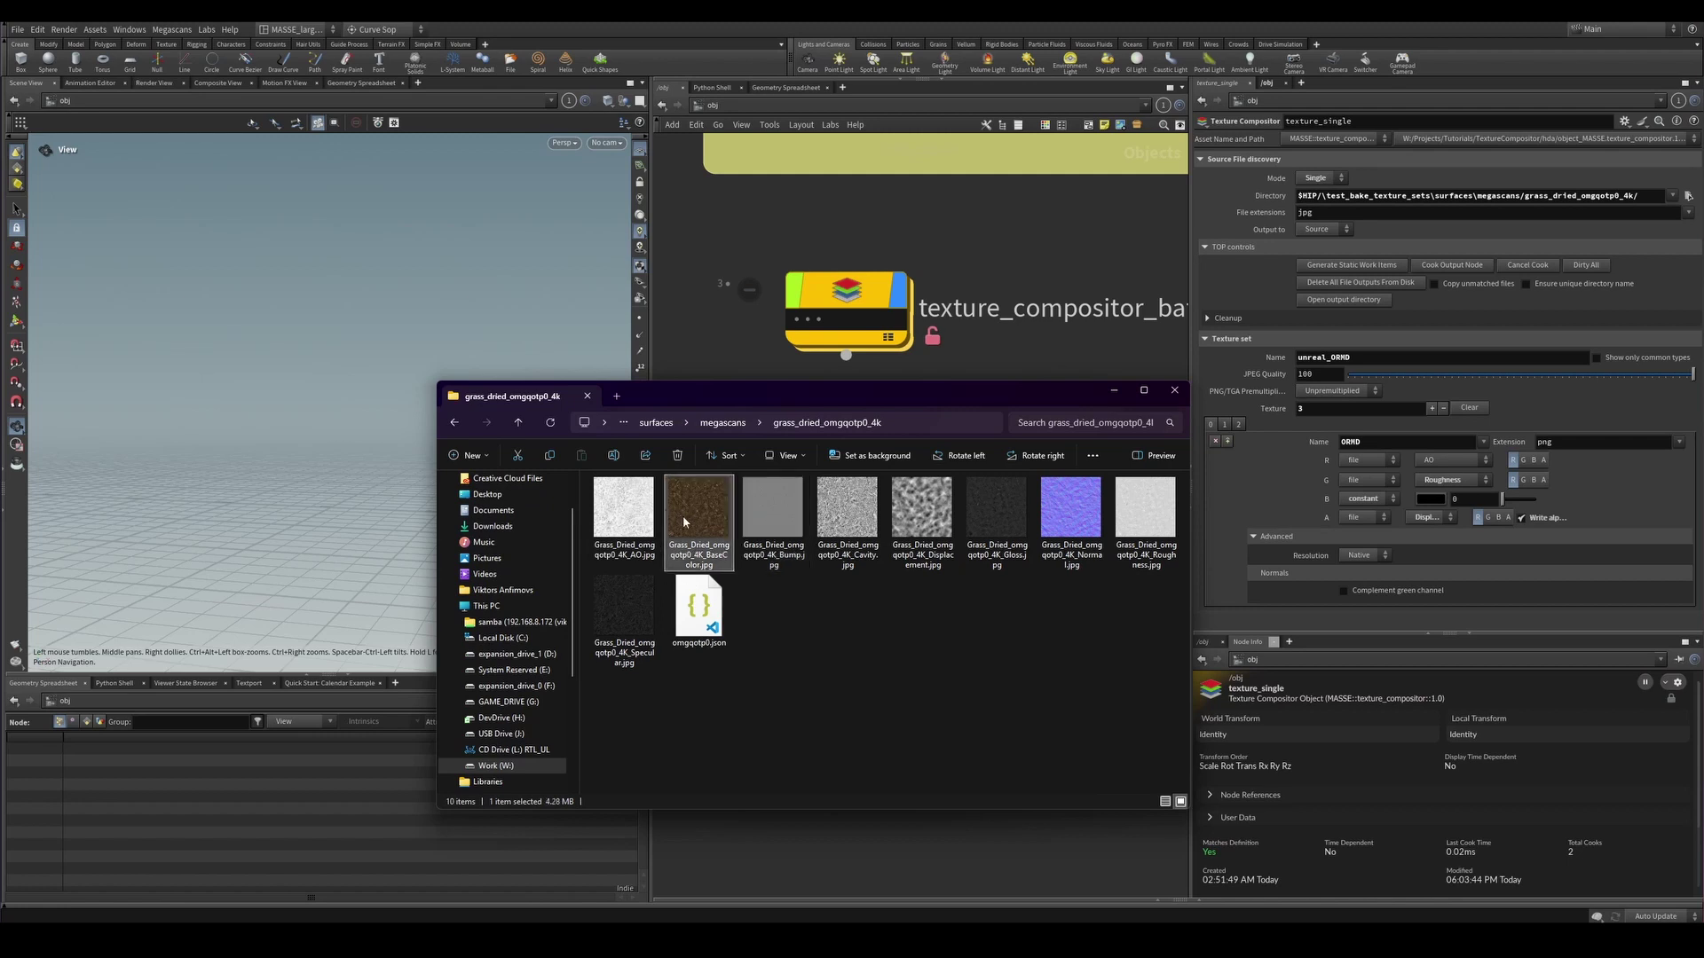
pyautogui.click(922, 606)
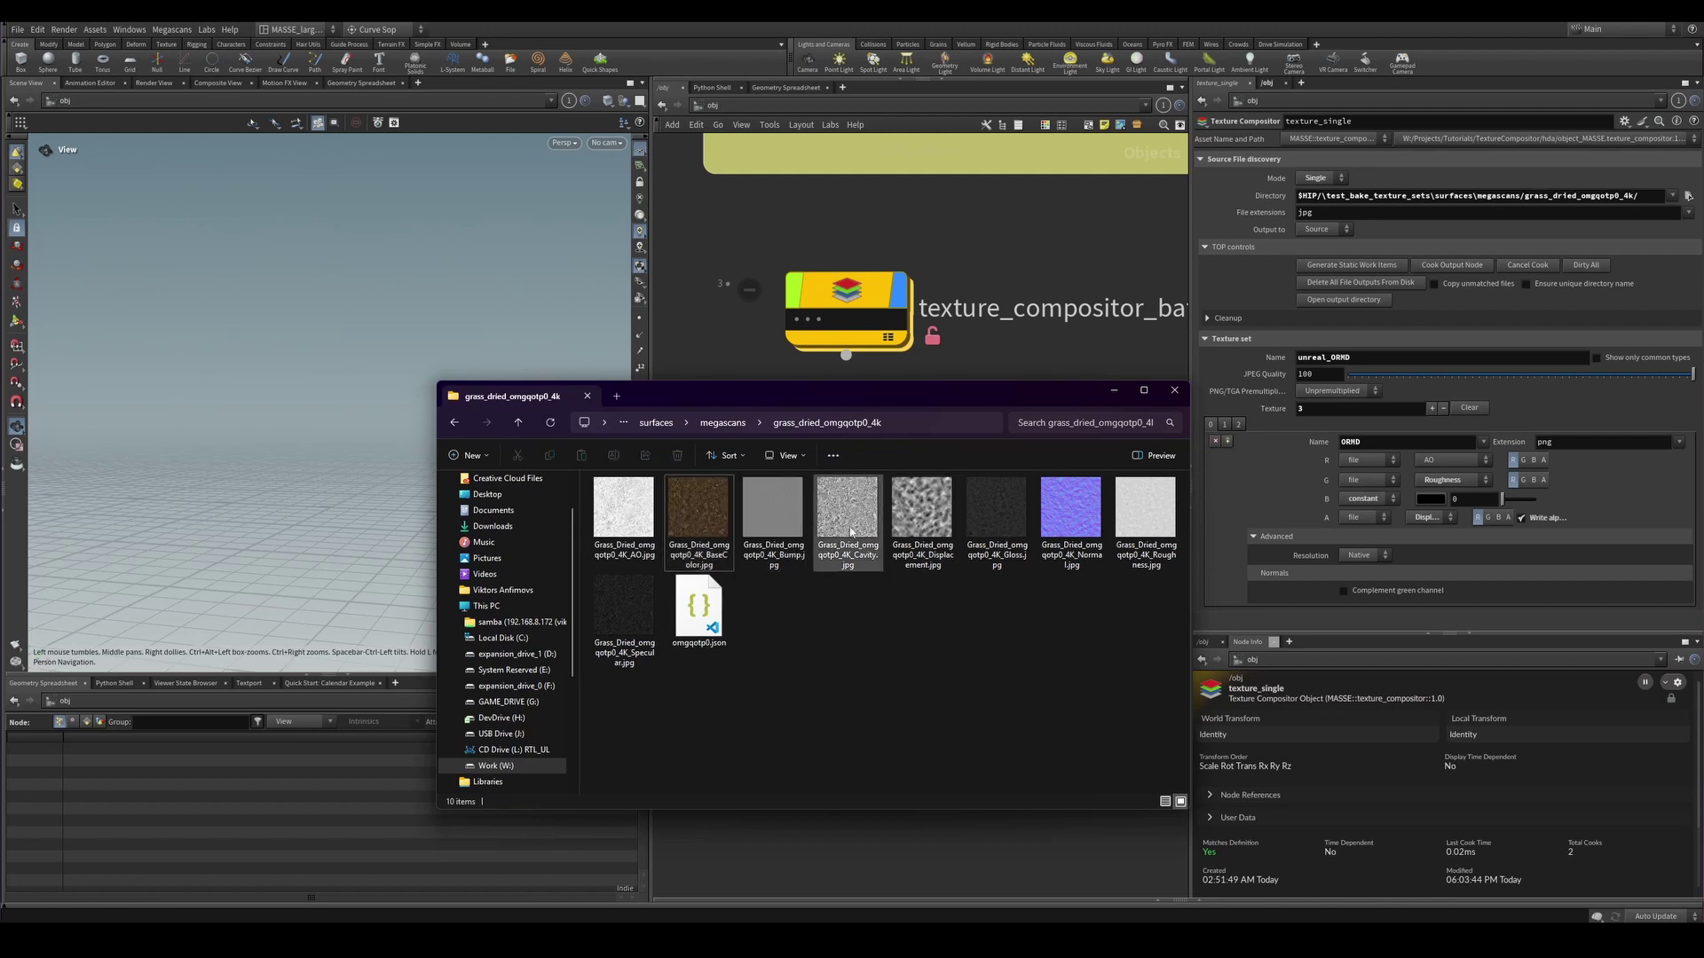
pyautogui.click(656, 507)
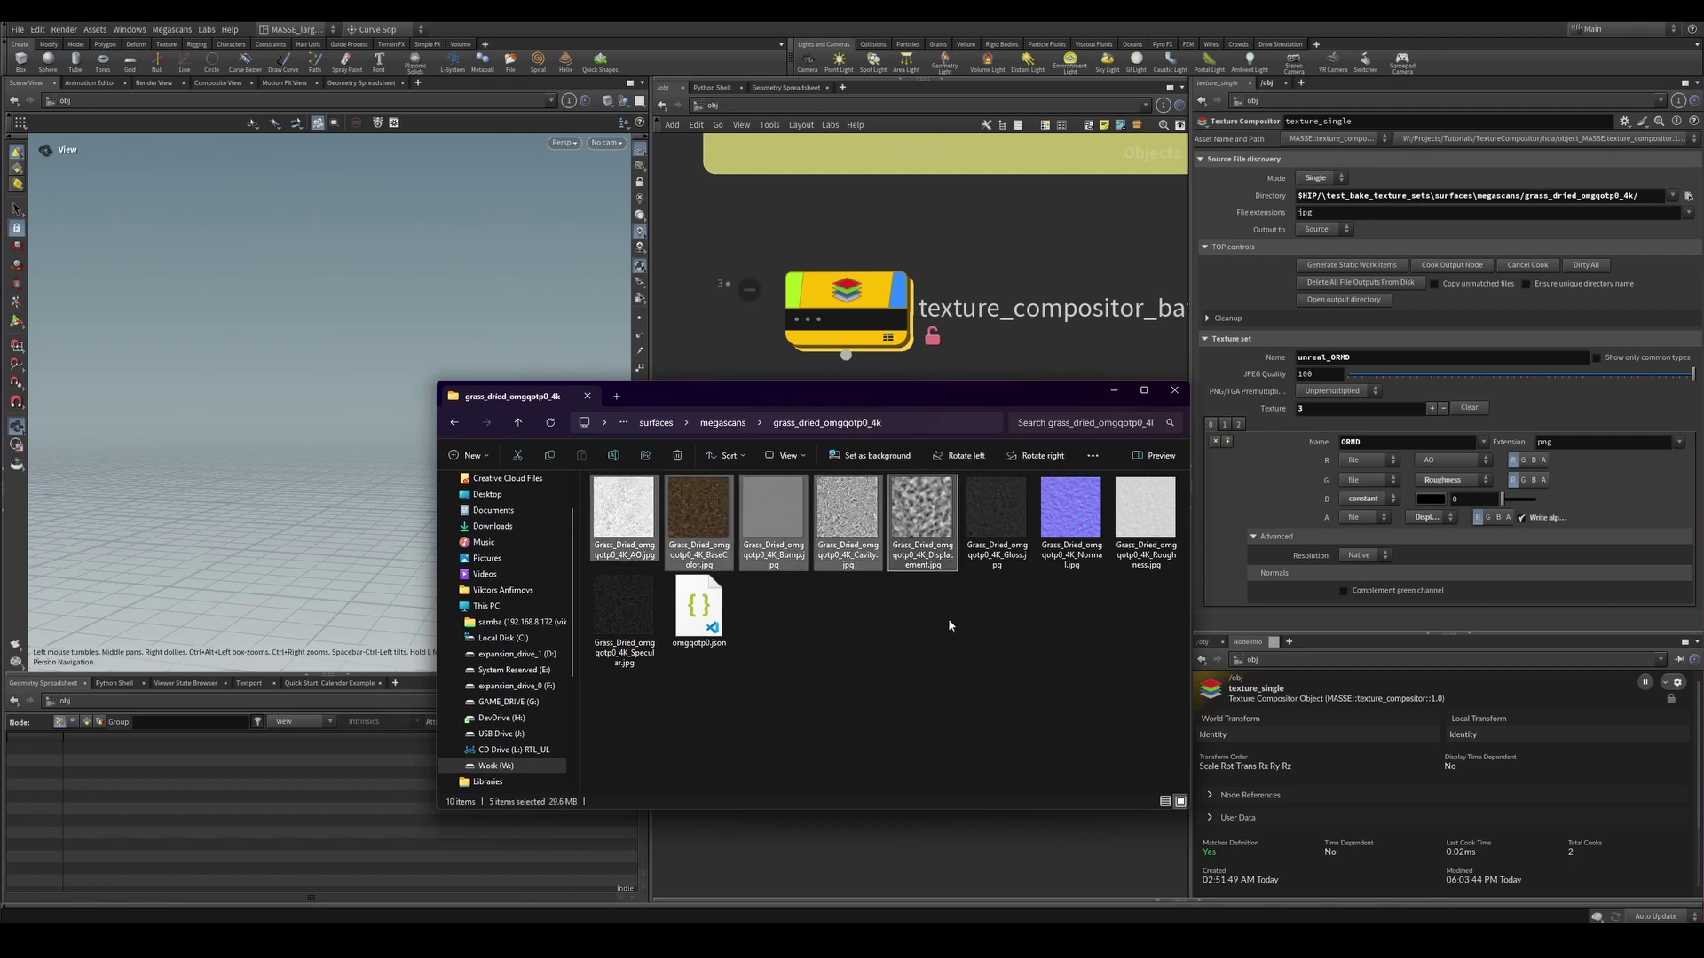
pyautogui.click(847, 510)
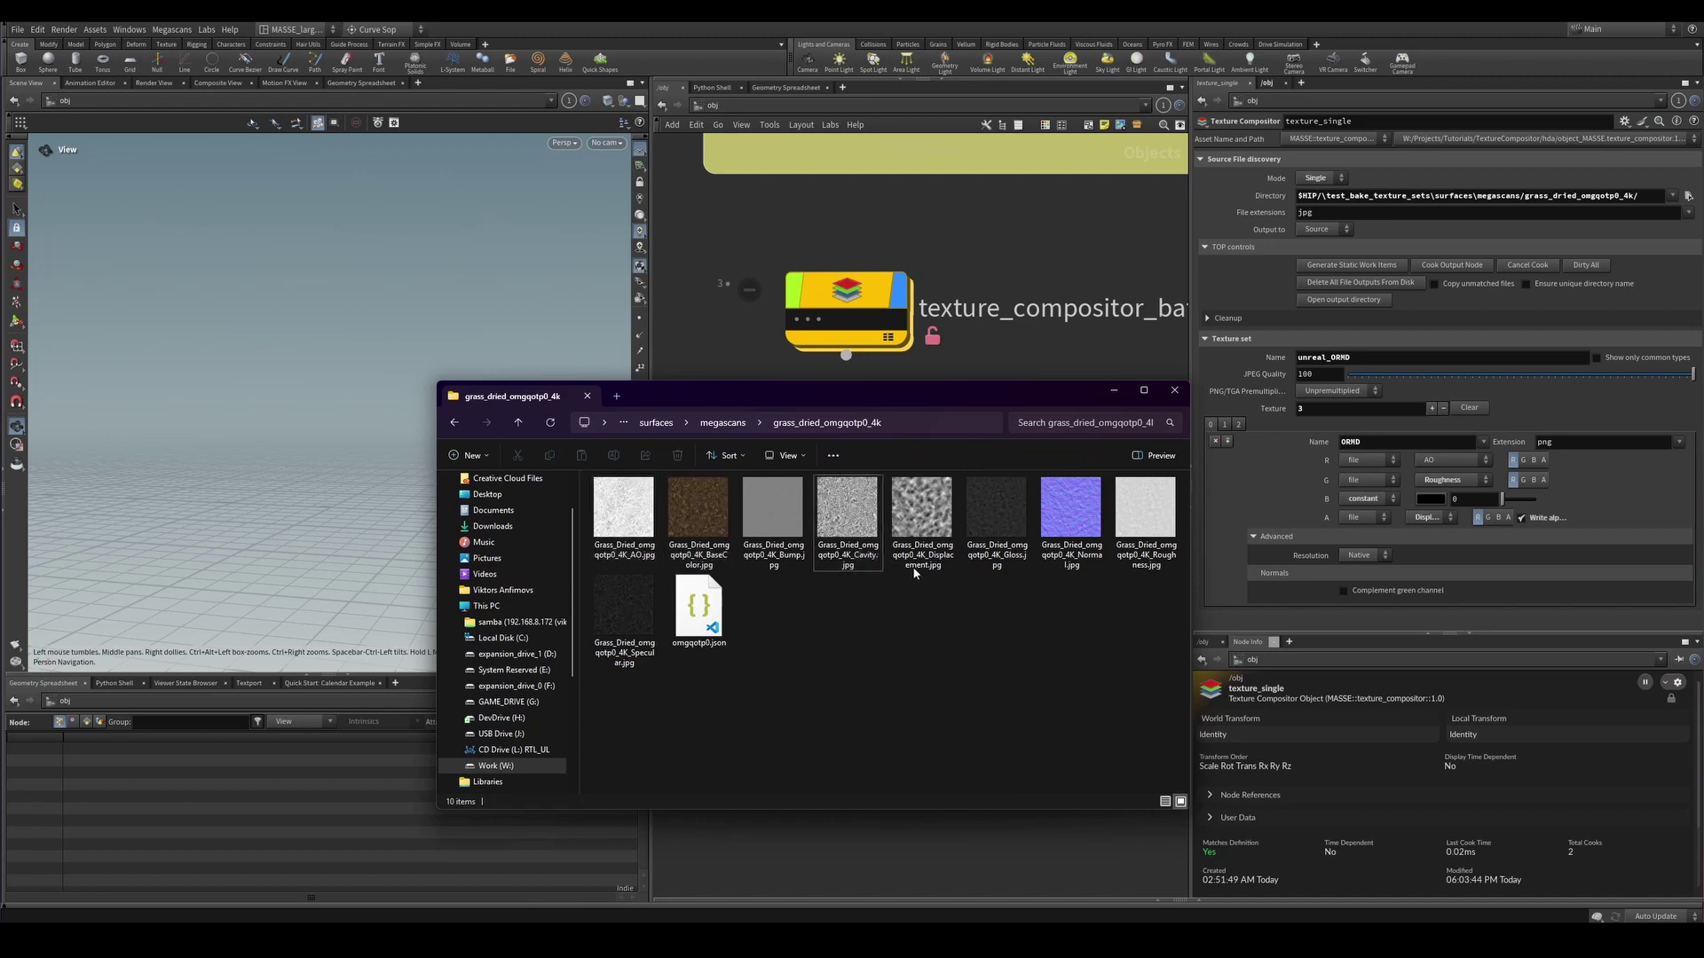
# Compare the grass folder with the source directory path on Houdini's compositor nodes.
pyautogui.click(710, 339)
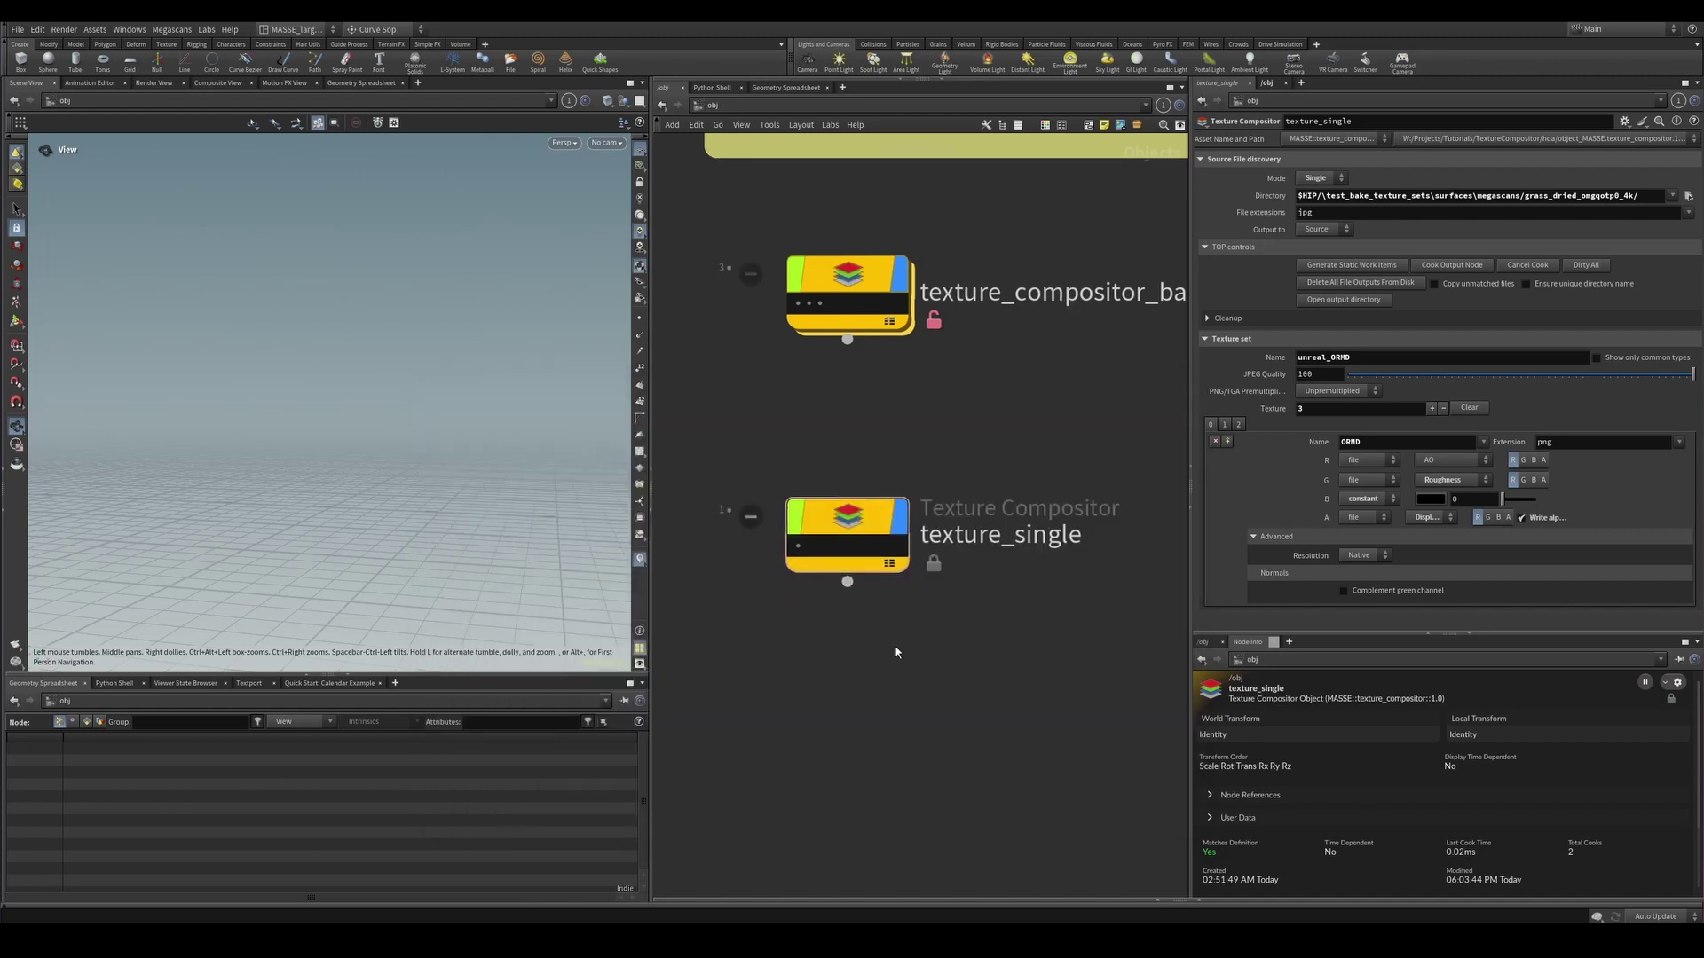
pyautogui.click(173, 940)
pyautogui.click(221, 884)
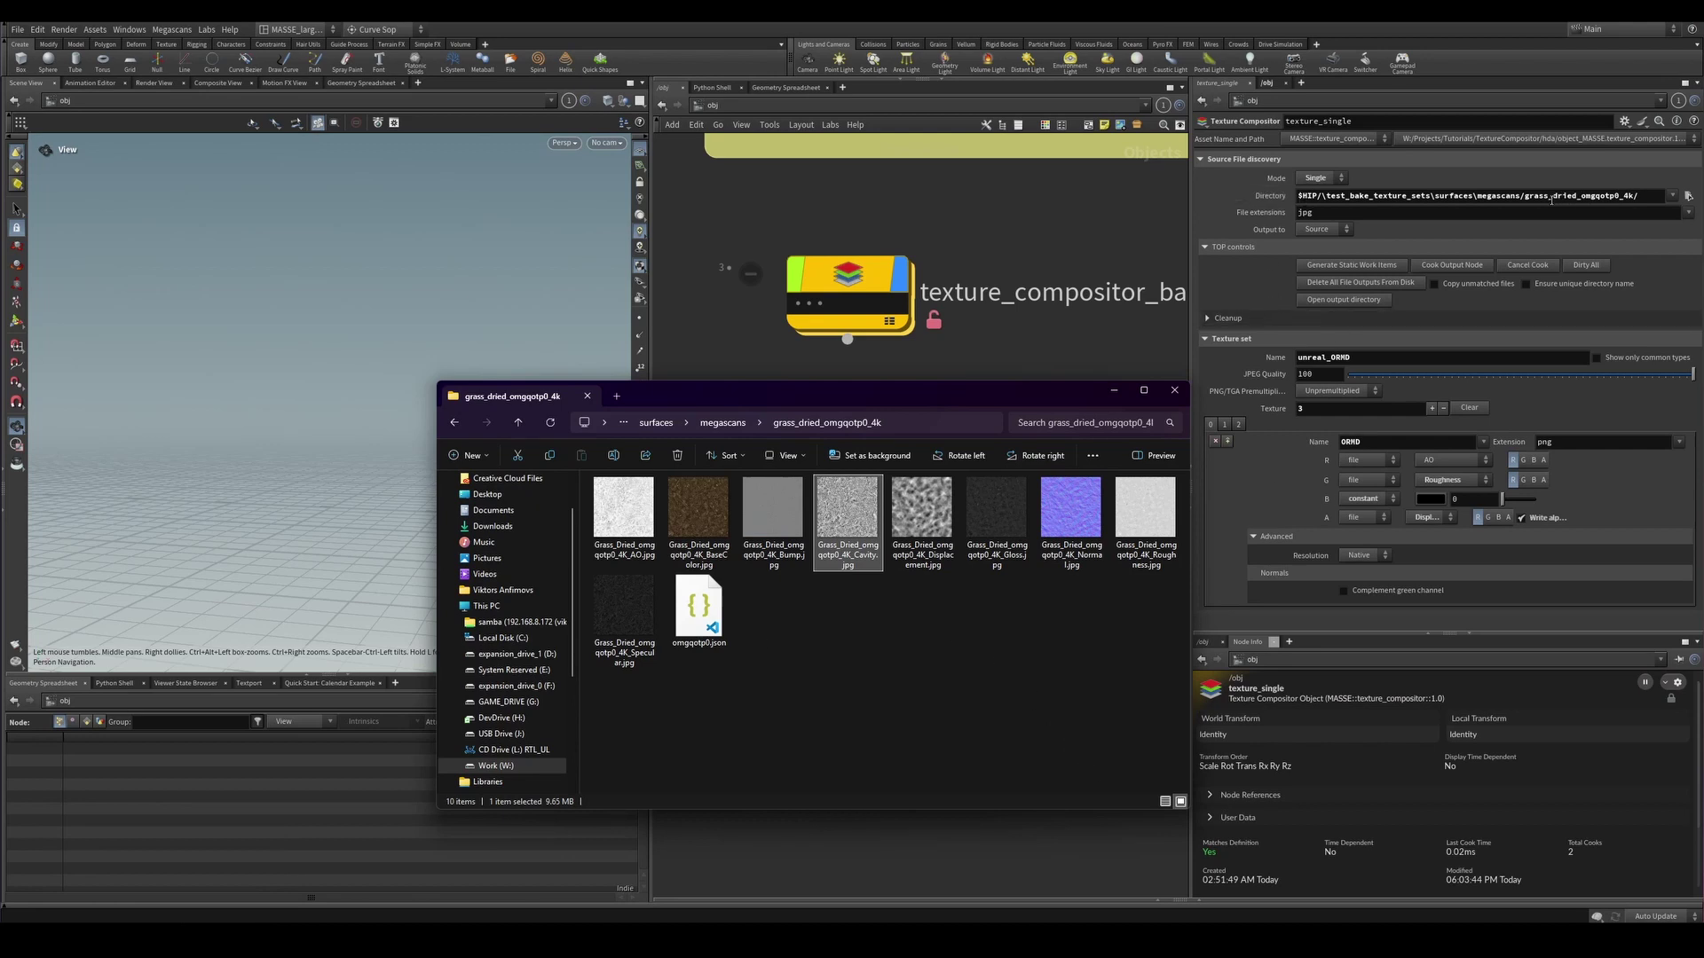
pyautogui.click(1646, 195)
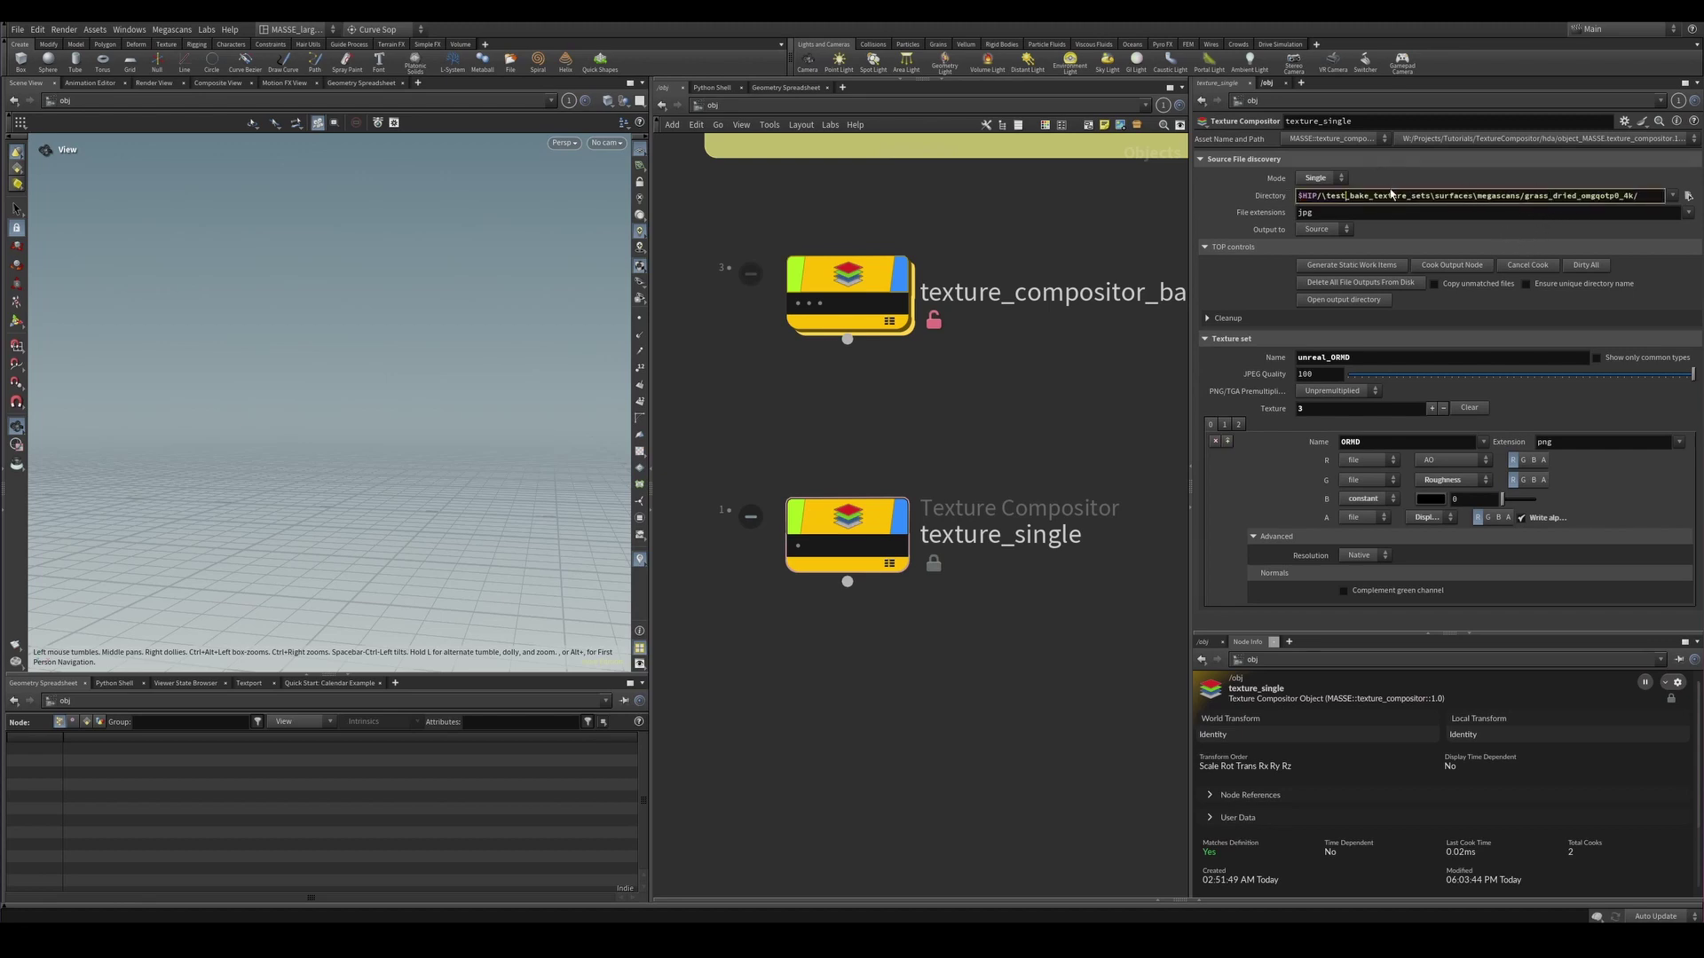
pyautogui.click(1392, 195)
pyautogui.moveTo(1114, 418); pyautogui.dragTo(1092, 464, button='middle')
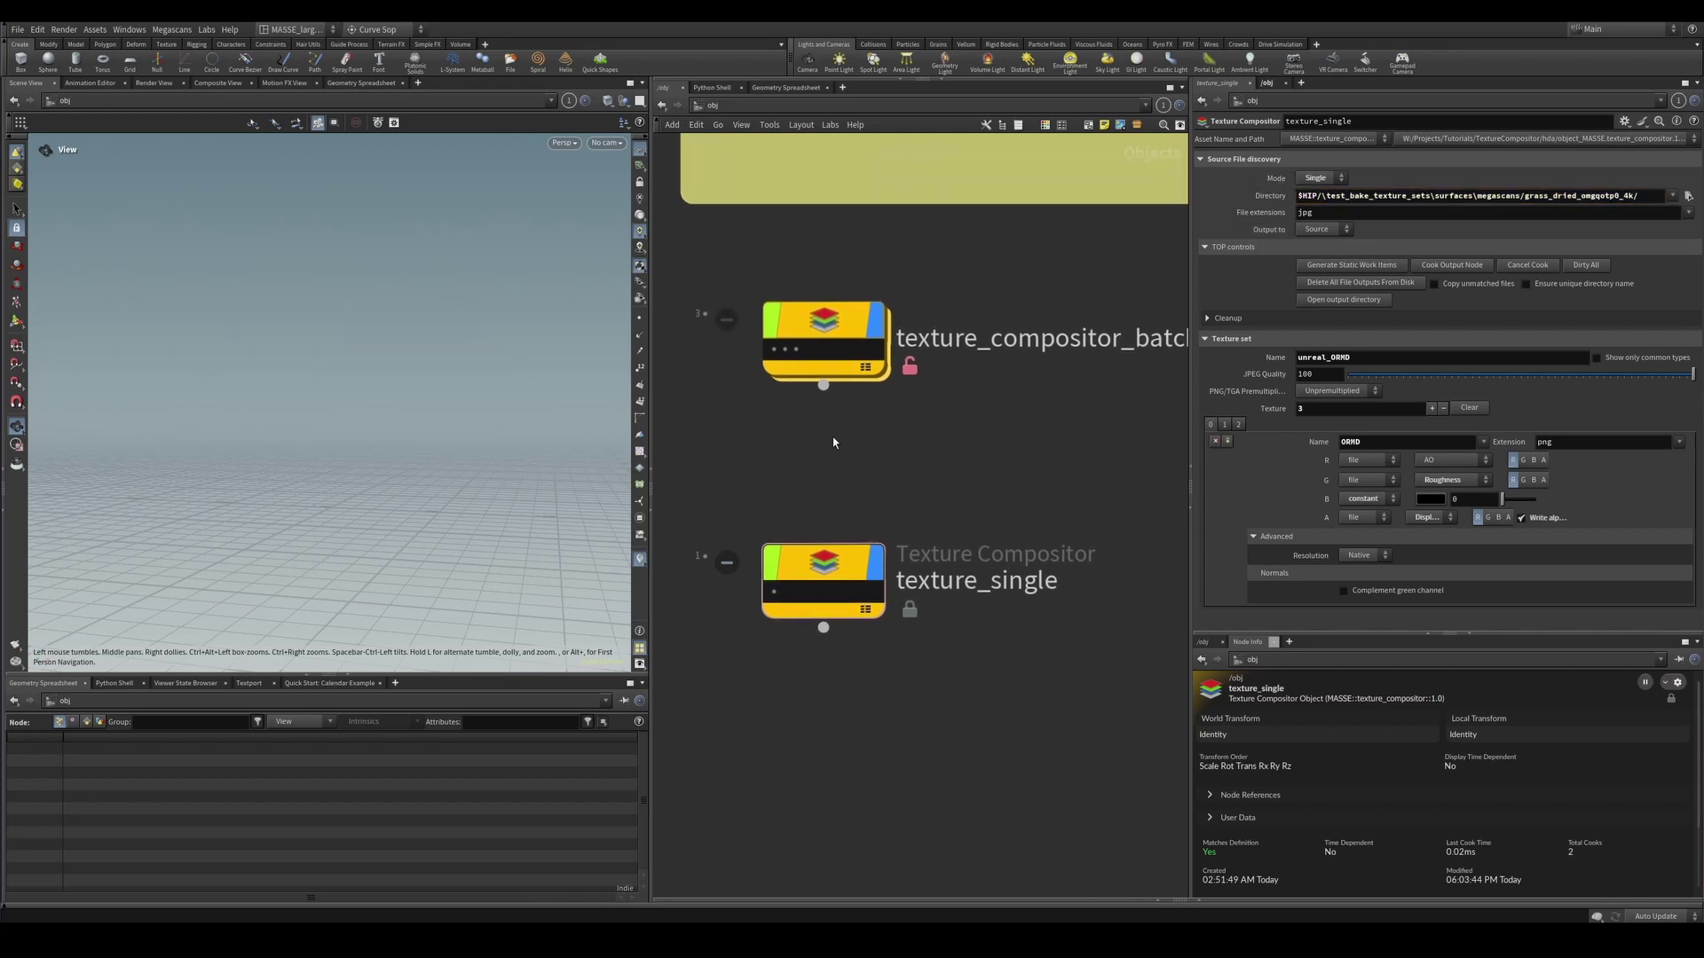
# Go up from the grass folder to the megascans folder in File Explorer.
pyautogui.moveTo(168, 940)
pyautogui.click(241, 873)
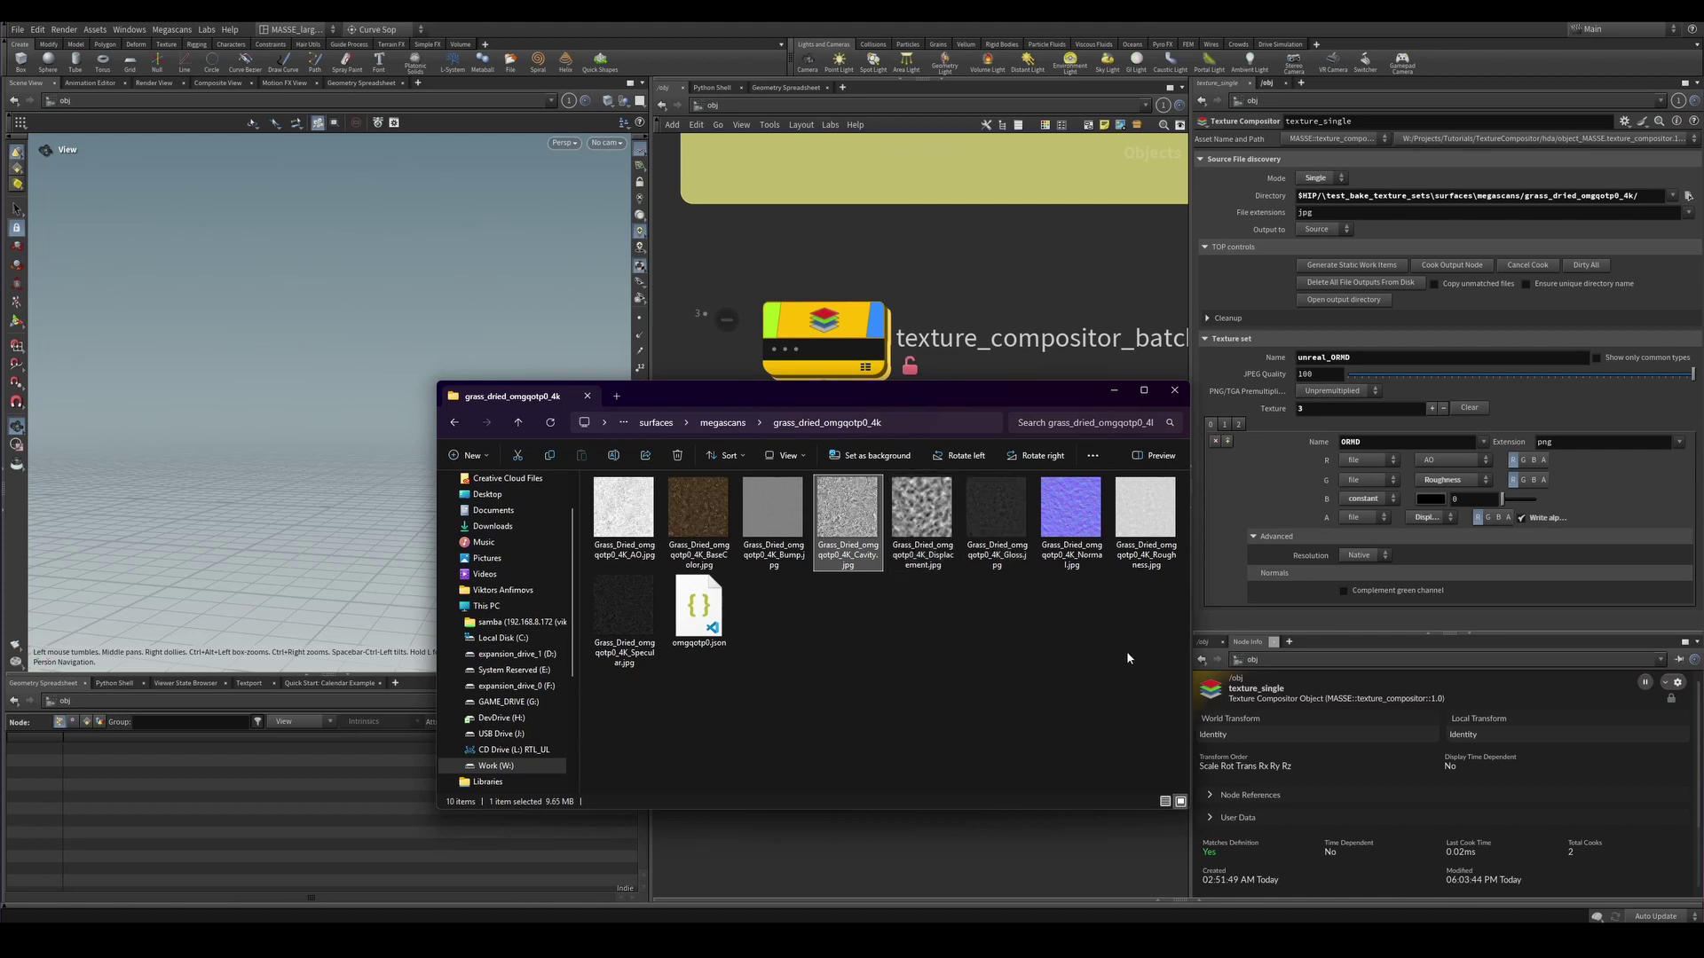
pyautogui.click(720, 424)
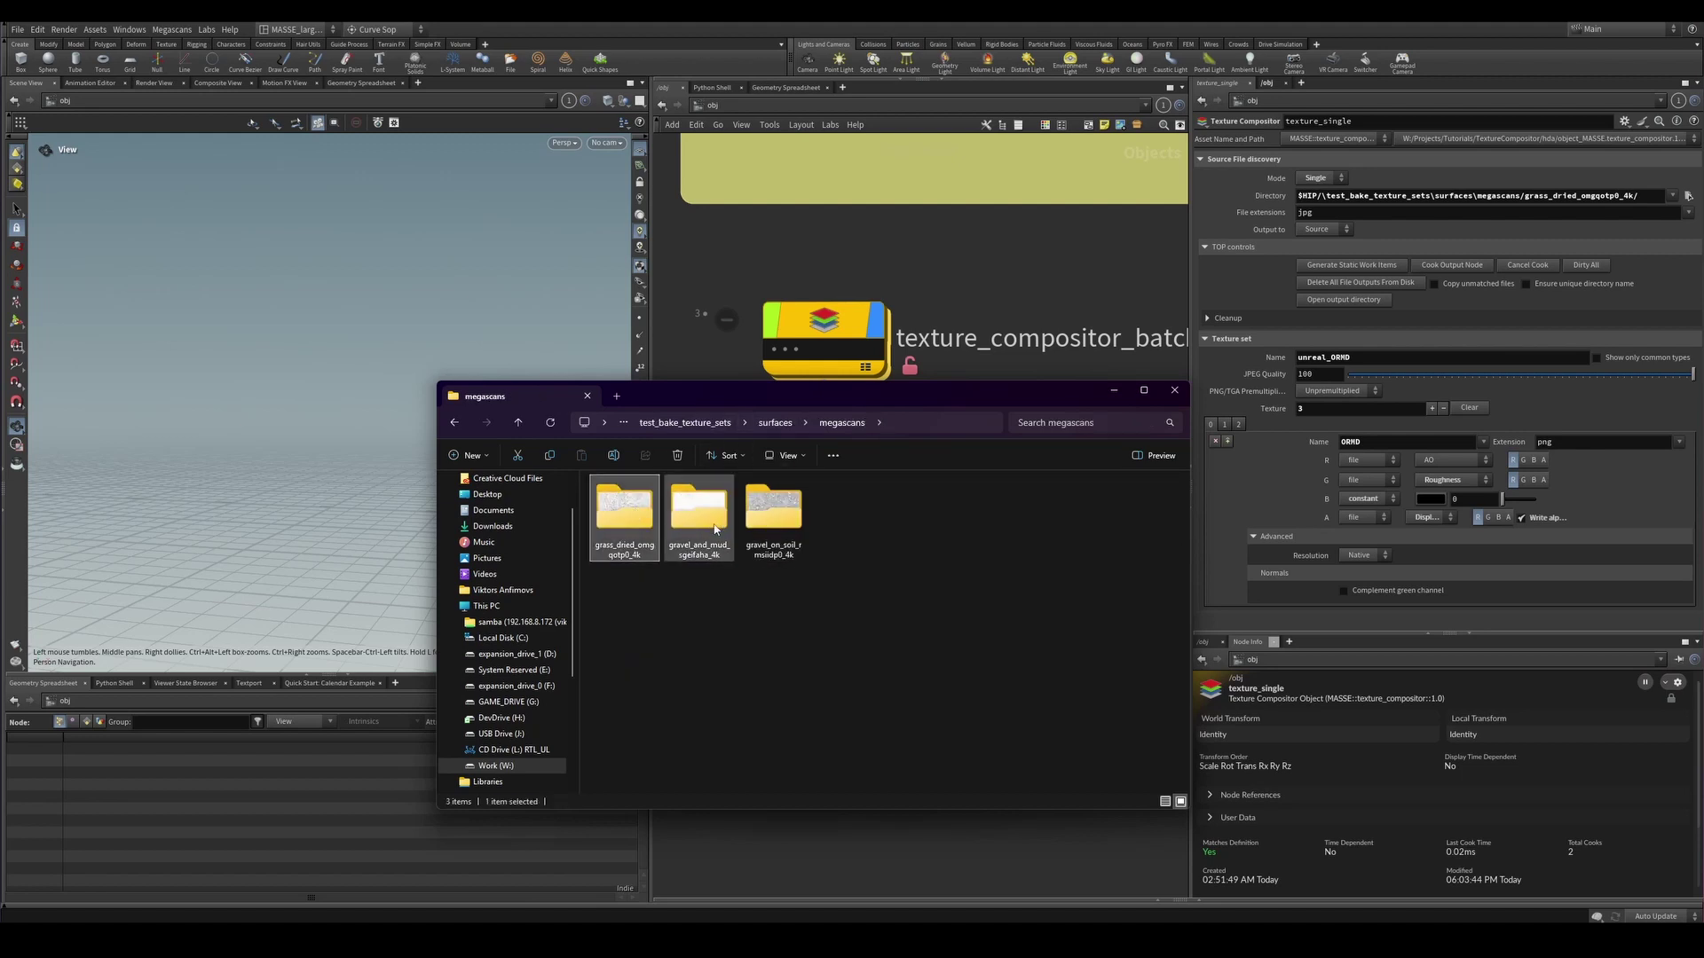
pyautogui.click(1334, 177)
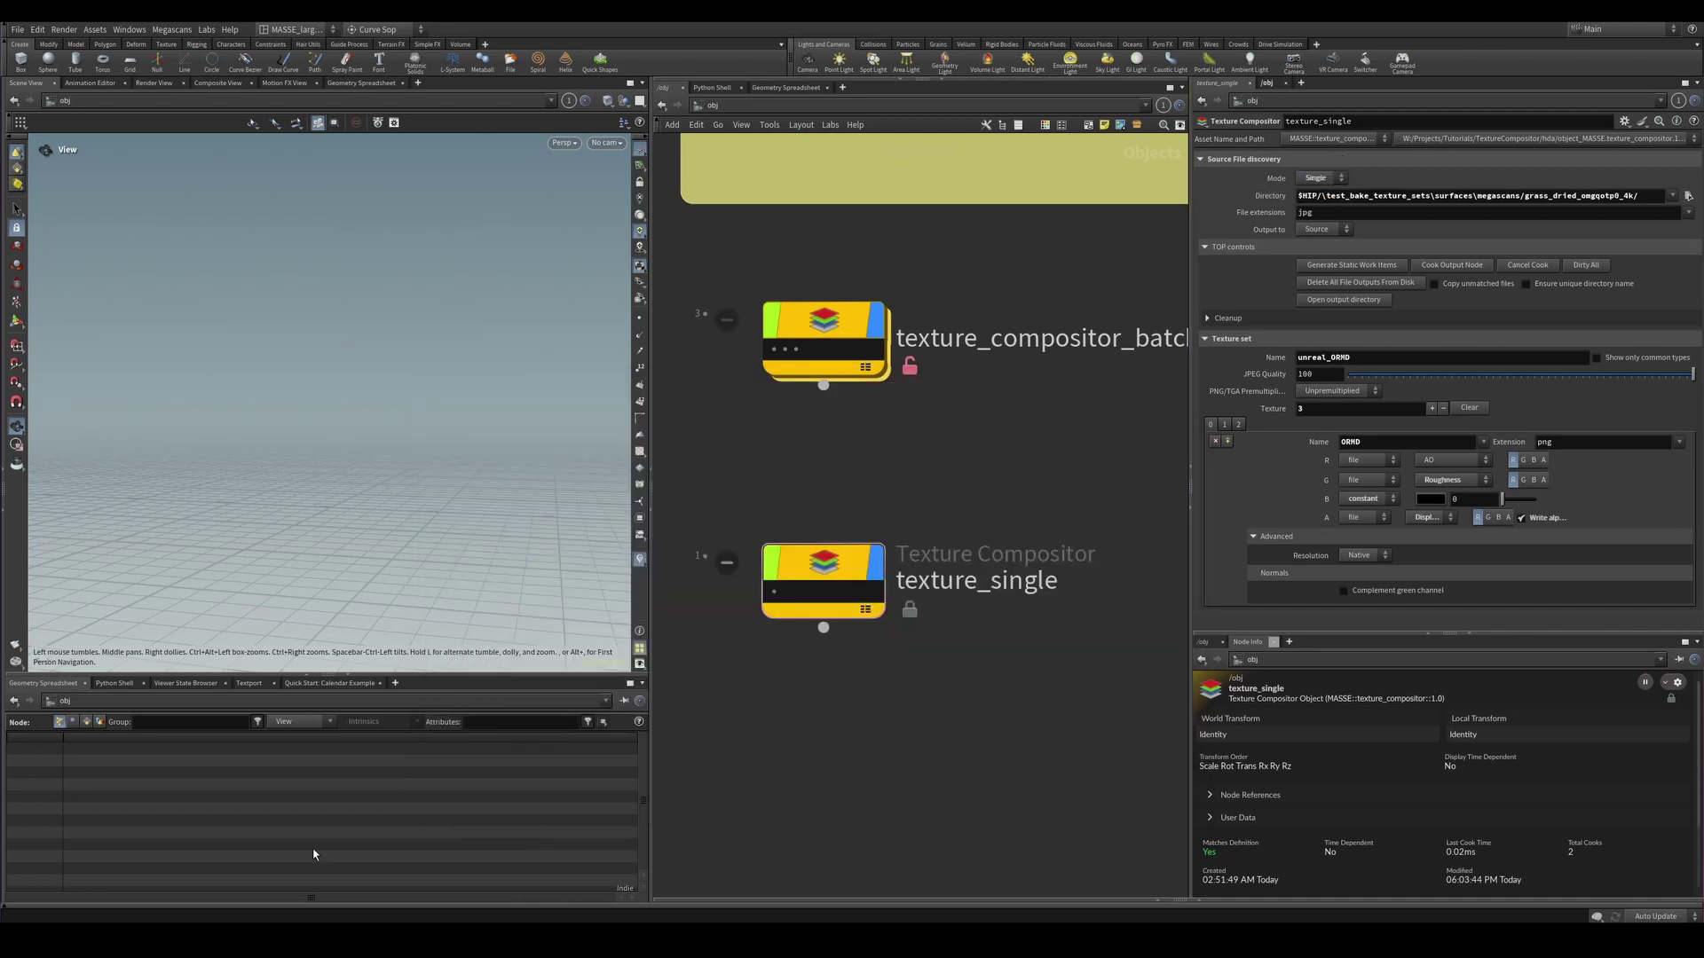
pyautogui.moveTo(168, 940)
pyautogui.click(234, 885)
pyautogui.click(775, 531)
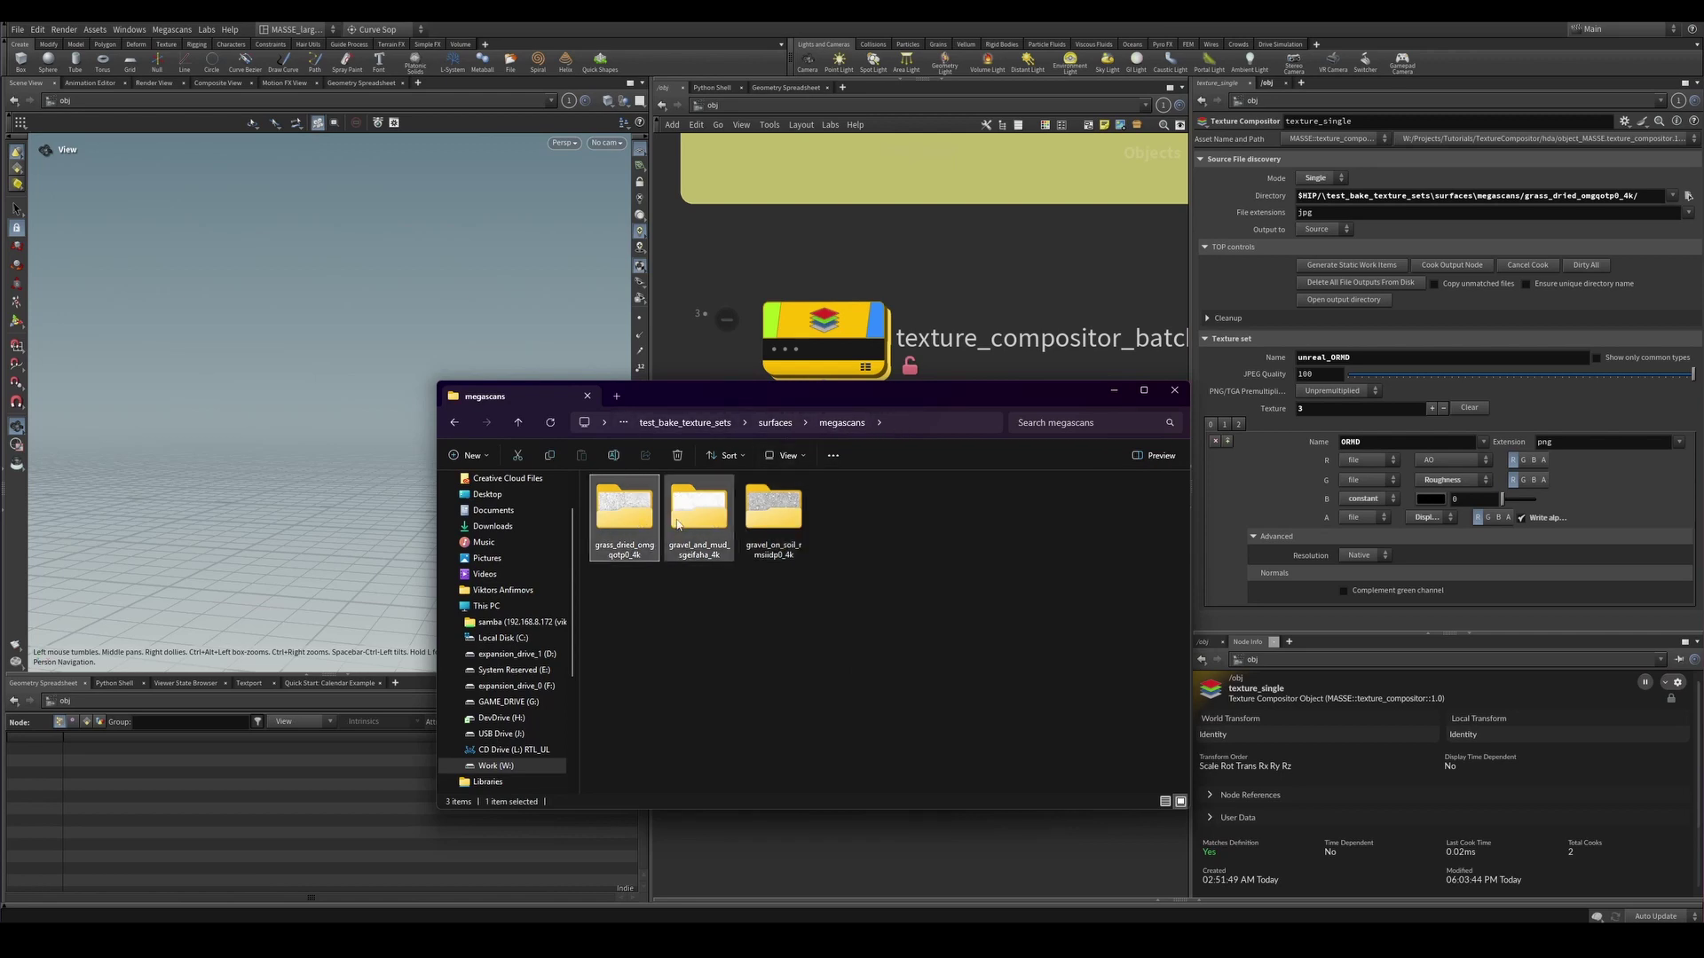
# Browse the gravel_on_soil_rmsiidp0_4k, gravel_and_mud_sgeifaha_4k and grass_dried_omgqotp0_4k folders.
pyautogui.doubleClick(773, 519)
pyautogui.click(722, 423)
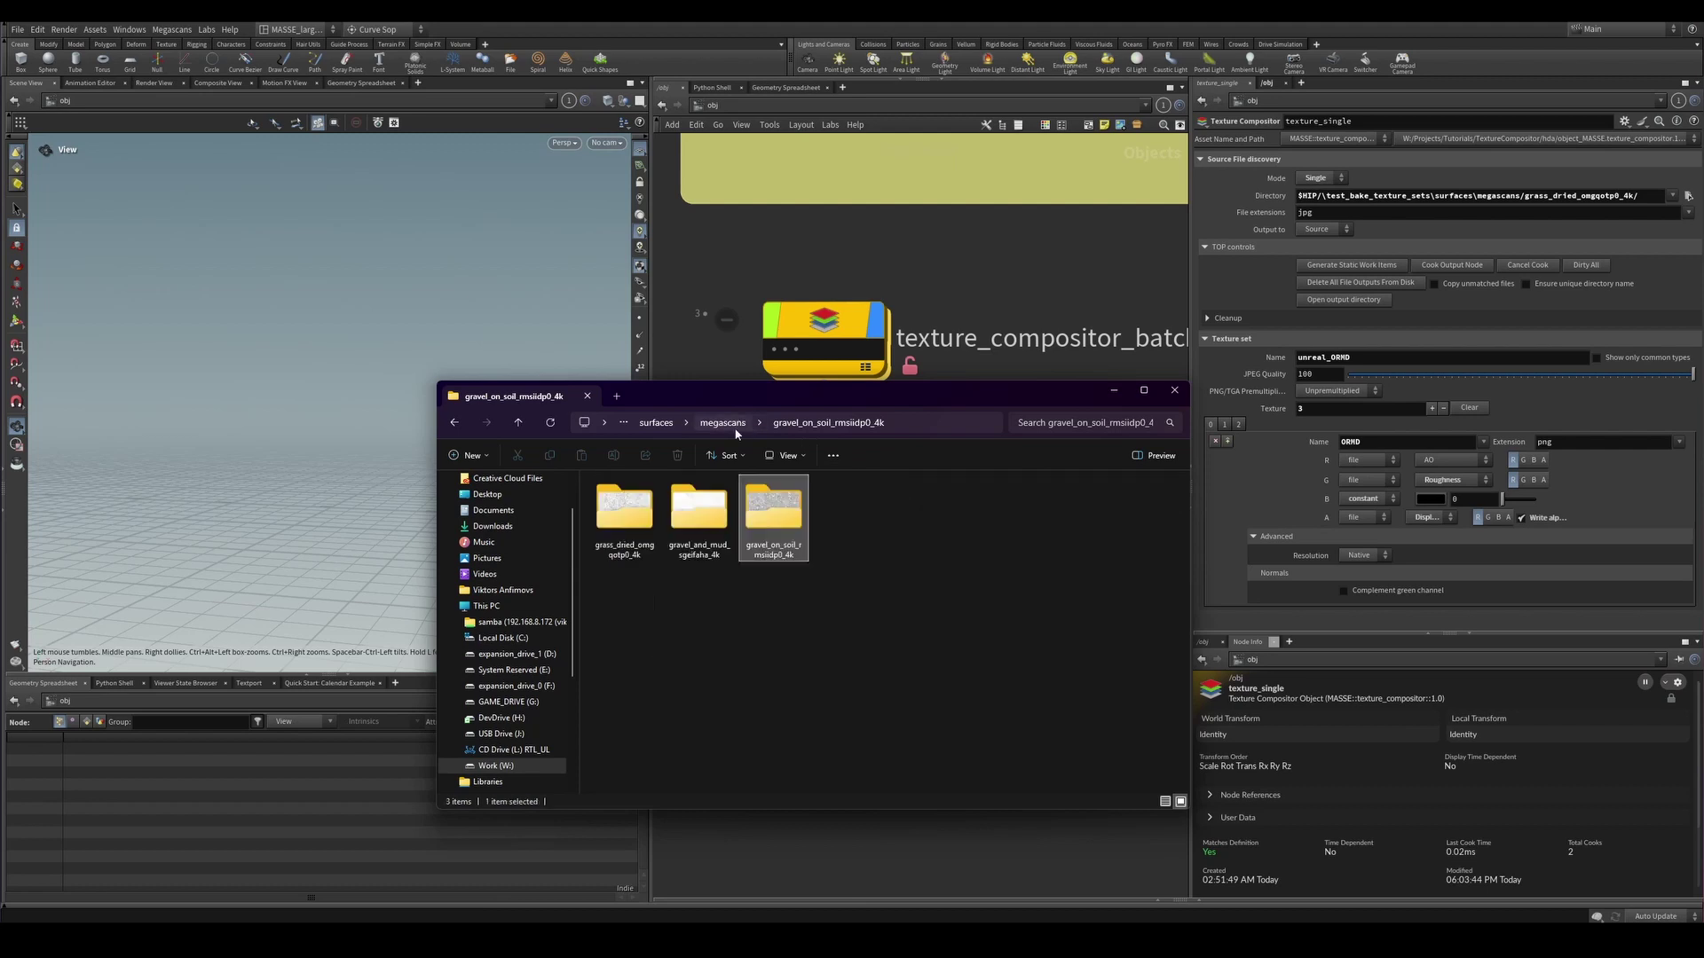
pyautogui.doubleClick(701, 496)
pyautogui.click(722, 422)
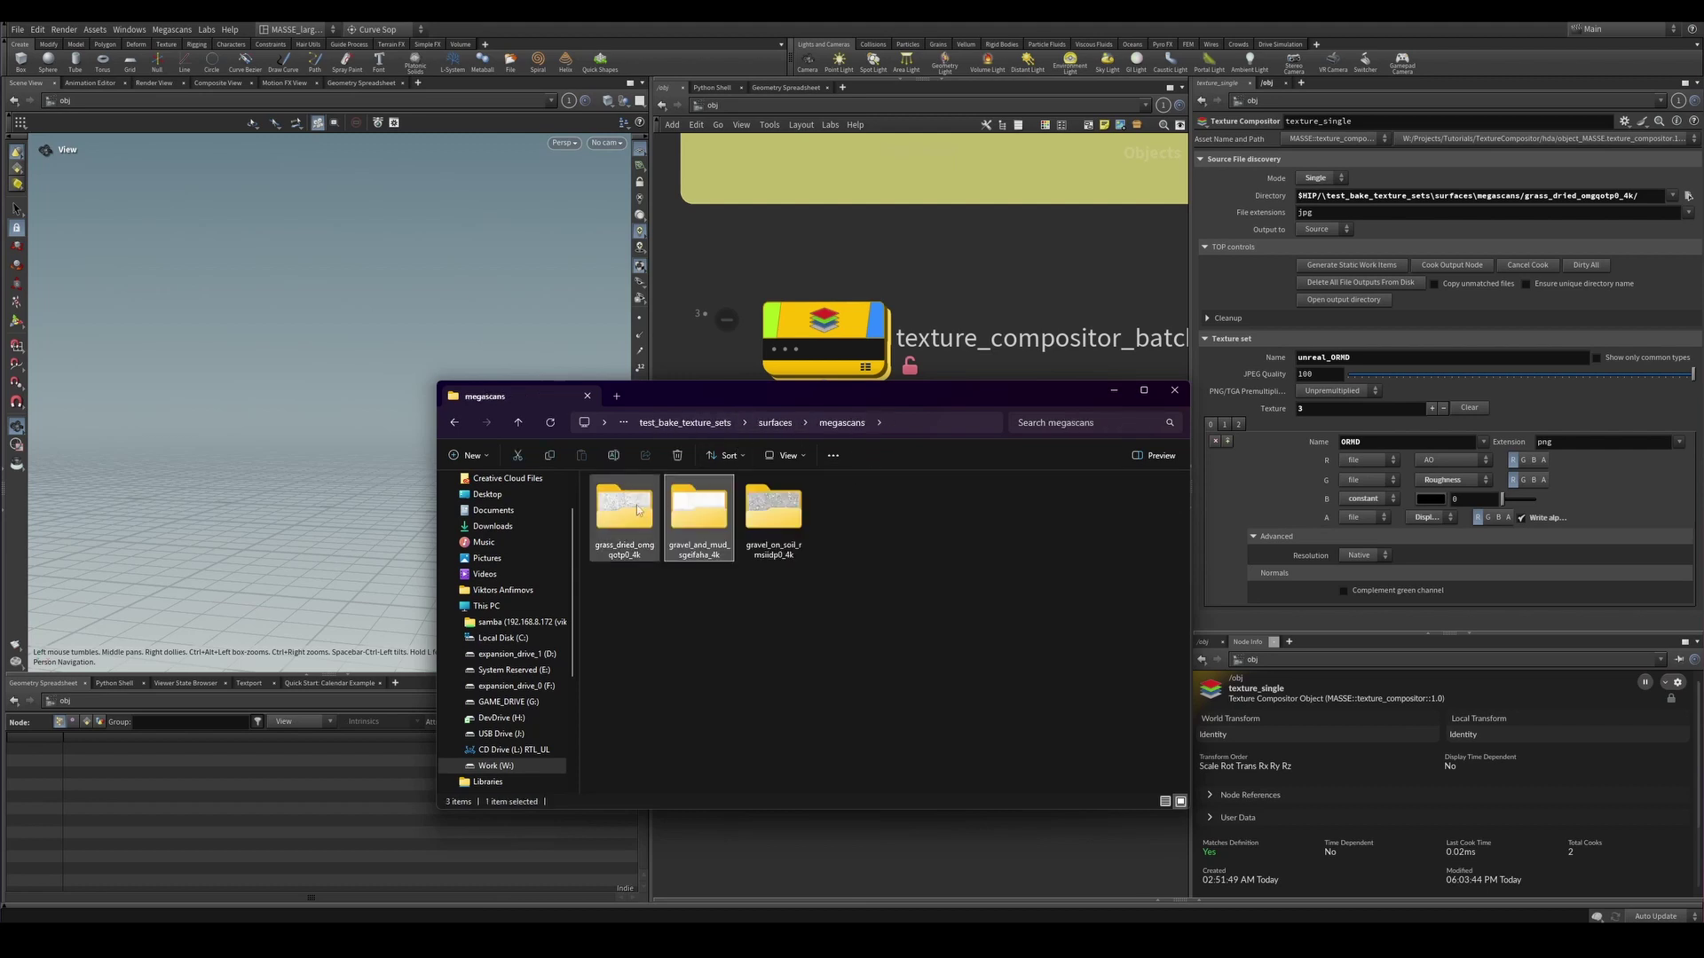
pyautogui.doubleClick(624, 510)
# Select the texture_single node, then open the gravel_on_soil_rmsiidp0_4k folder in Explorer.
pyautogui.click(910, 285)
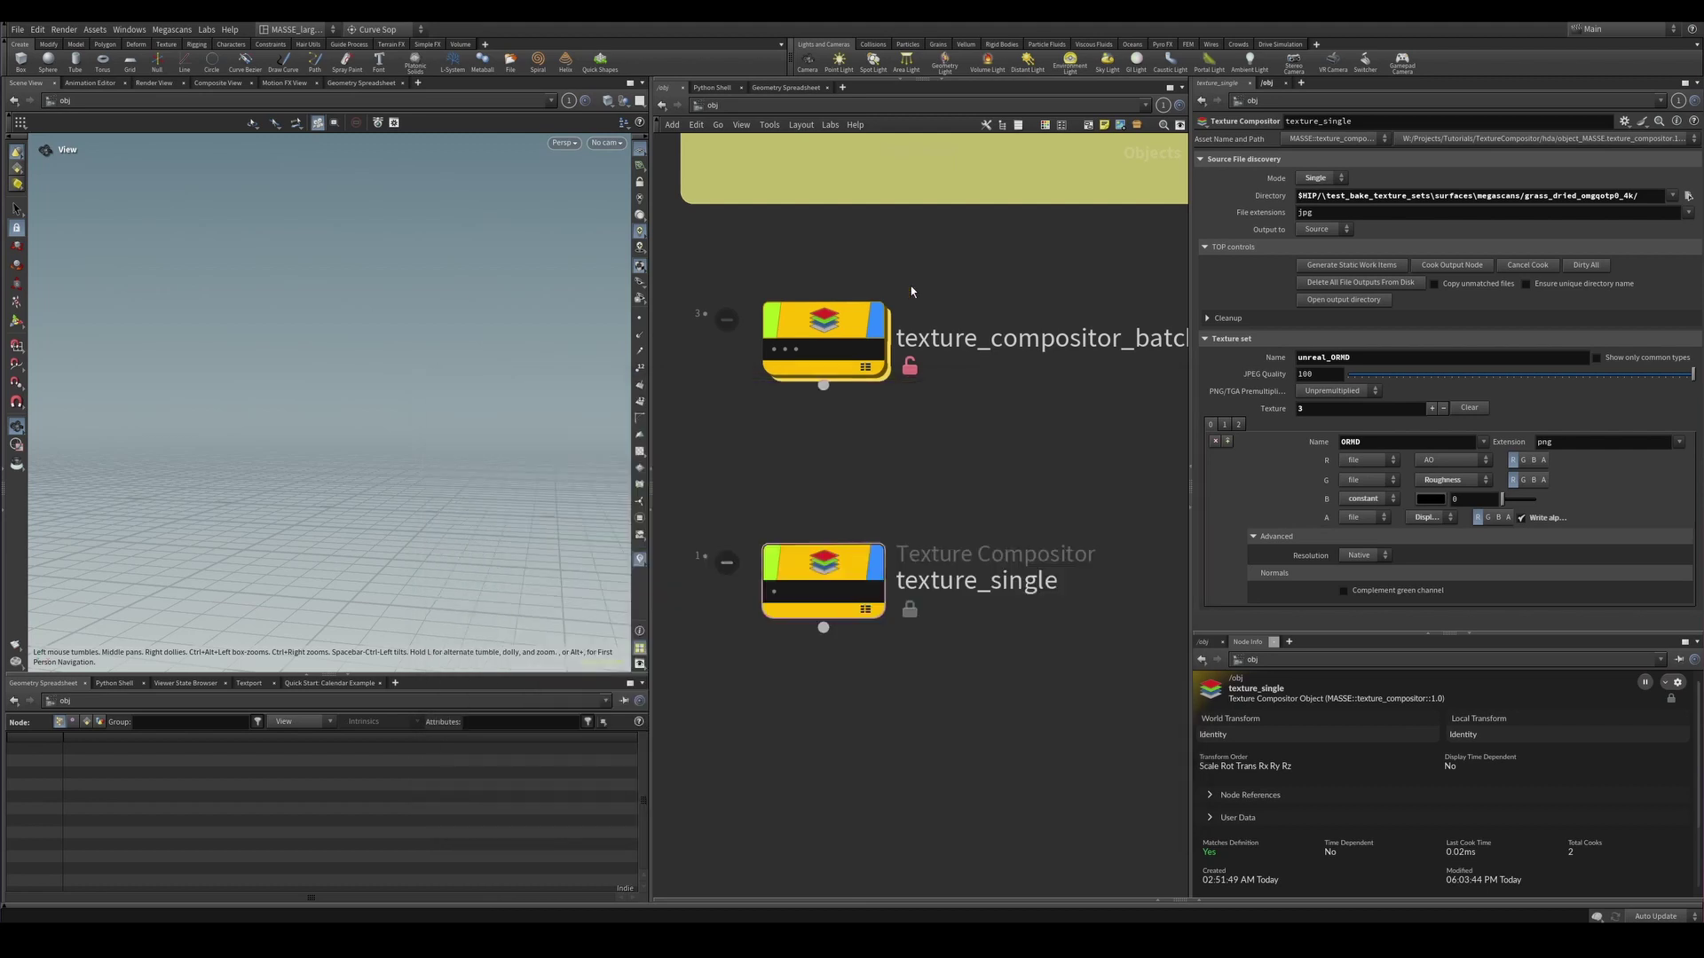
pyautogui.moveTo(984, 471); pyautogui.dragTo(816, 658)
pyautogui.click(171, 939)
pyautogui.click(241, 883)
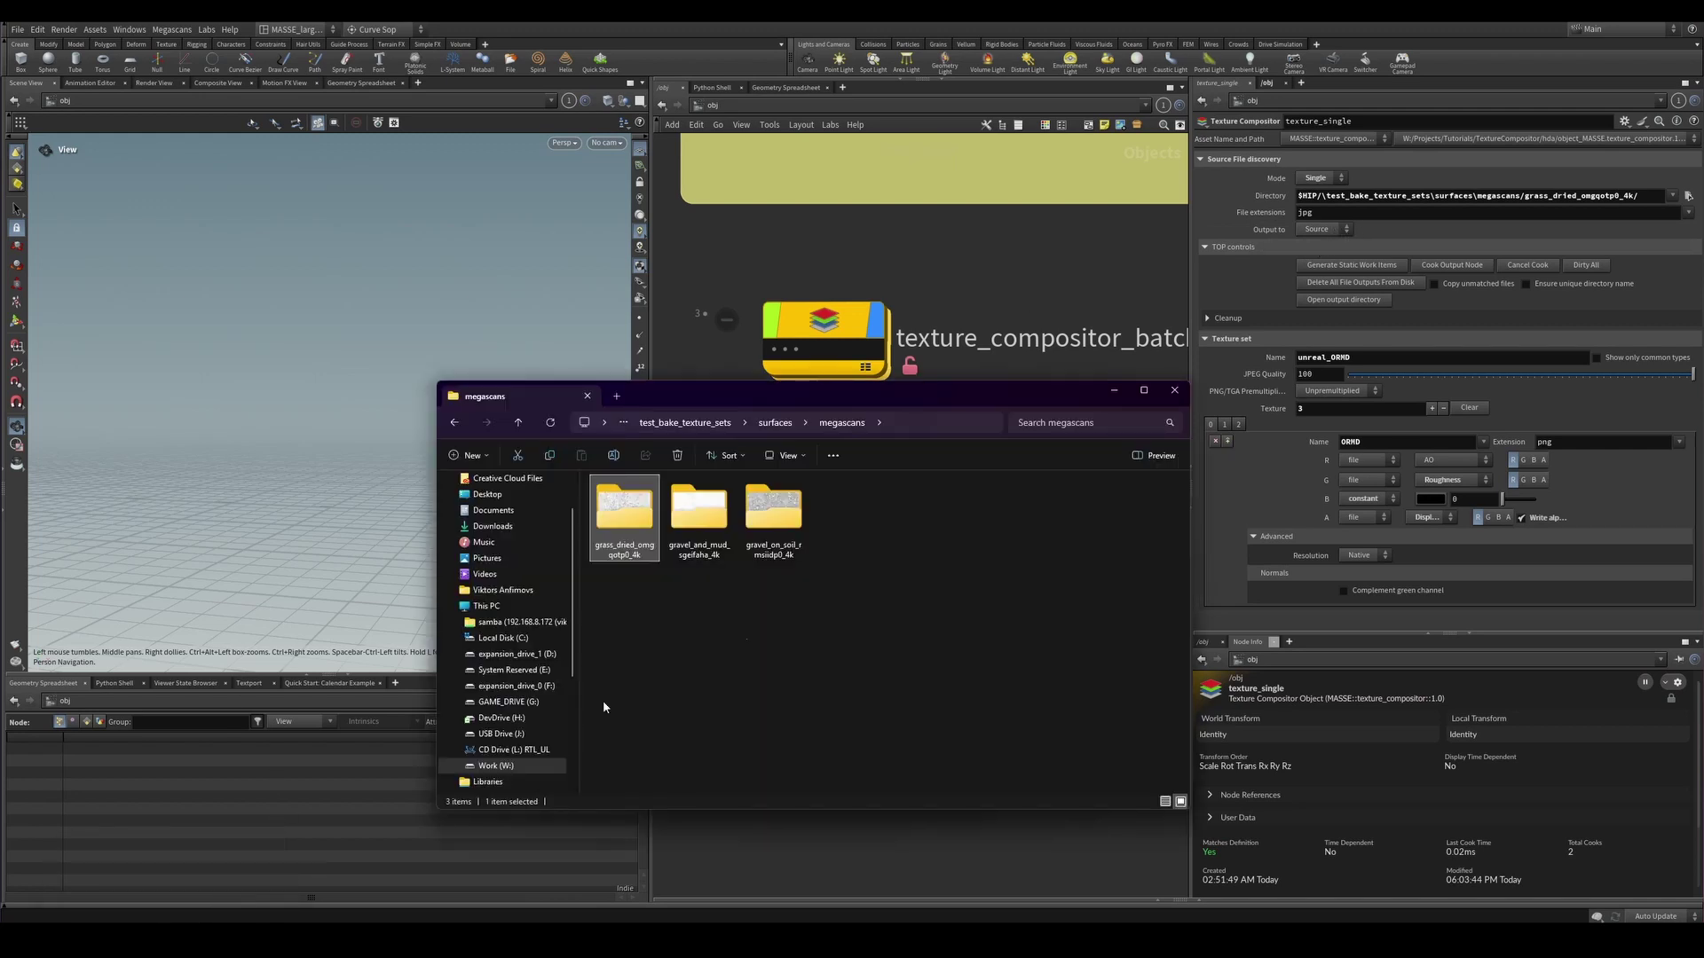
pyautogui.doubleClick(773, 513)
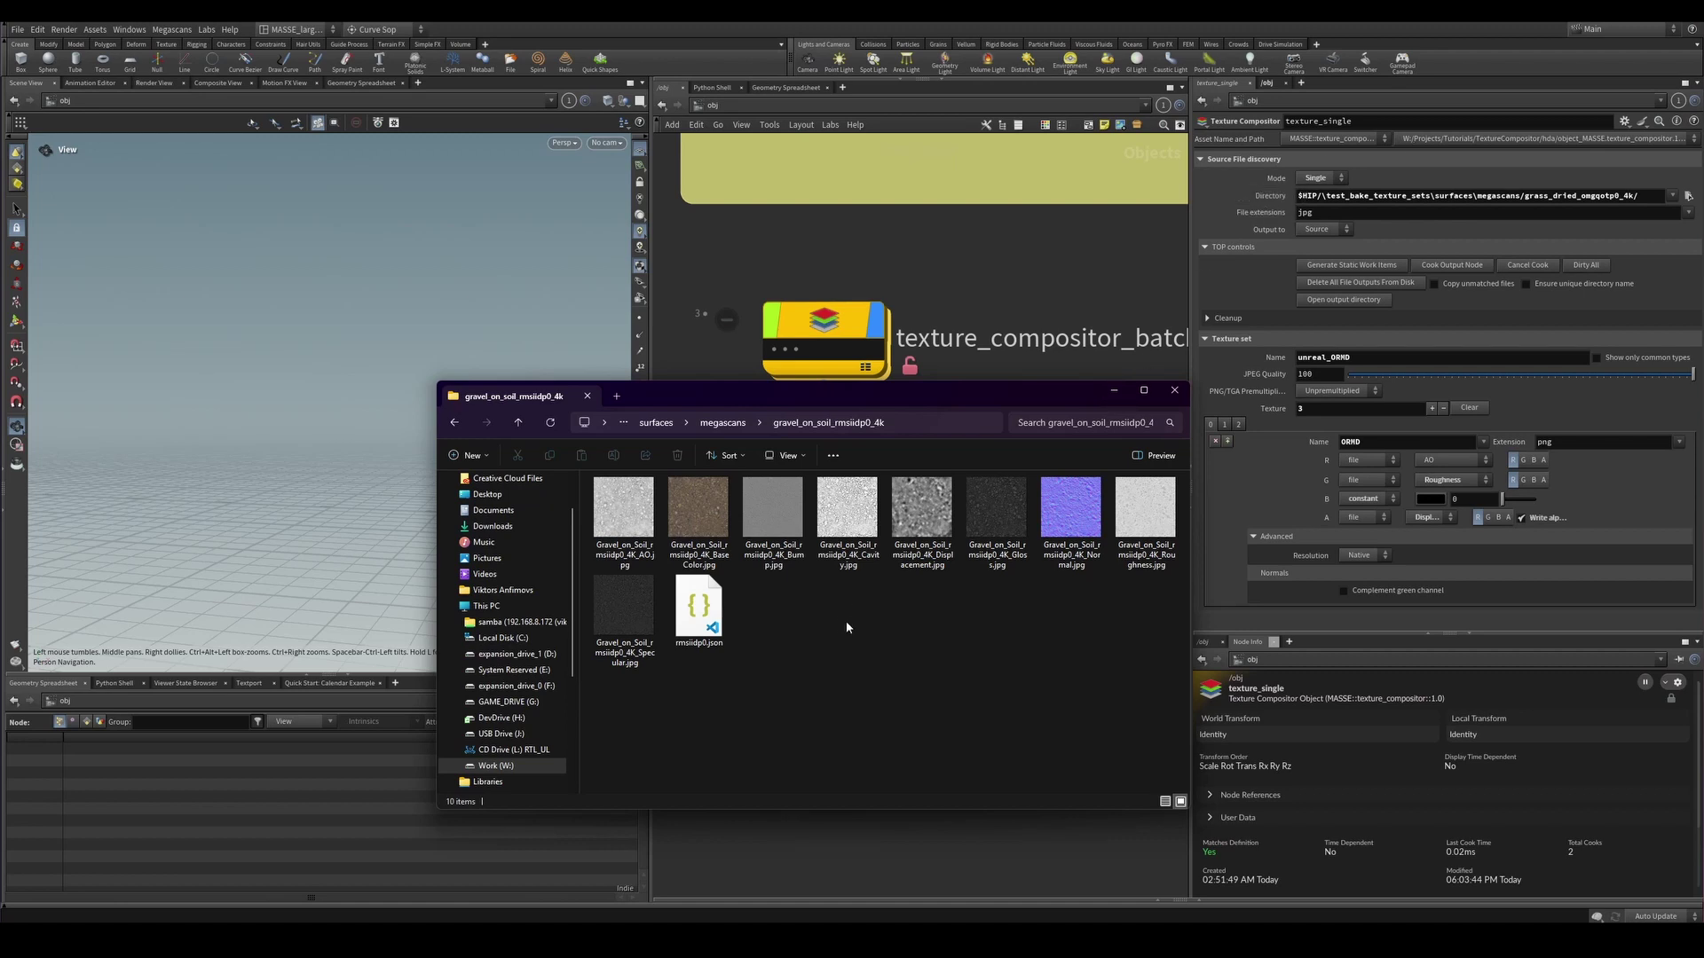
pyautogui.moveTo(743, 582)
pyautogui.mouseDown()
pyautogui.moveTo(813, 634)
pyautogui.moveTo(823, 677)
pyautogui.moveTo(752, 581)
pyautogui.mouseUp()
# Switch texture_single's output to Custom and back to Source, then dirty and regenerate static work items.
pyautogui.click(1320, 229)
pyautogui.click(1315, 256)
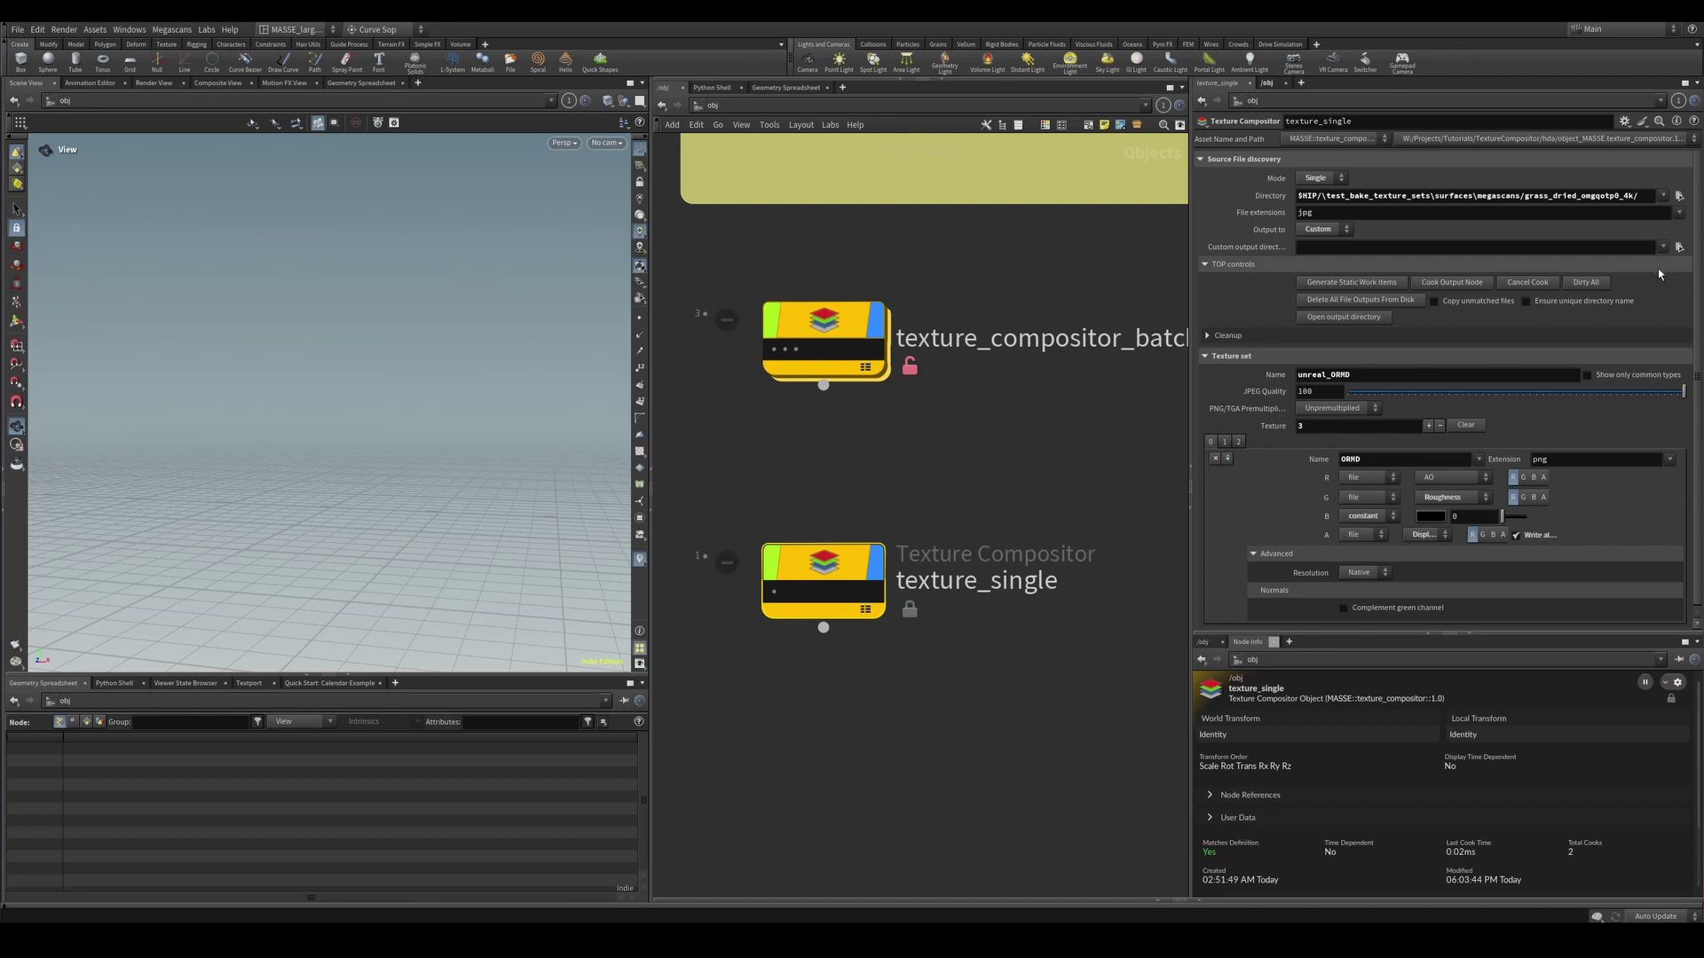
pyautogui.click(1322, 229)
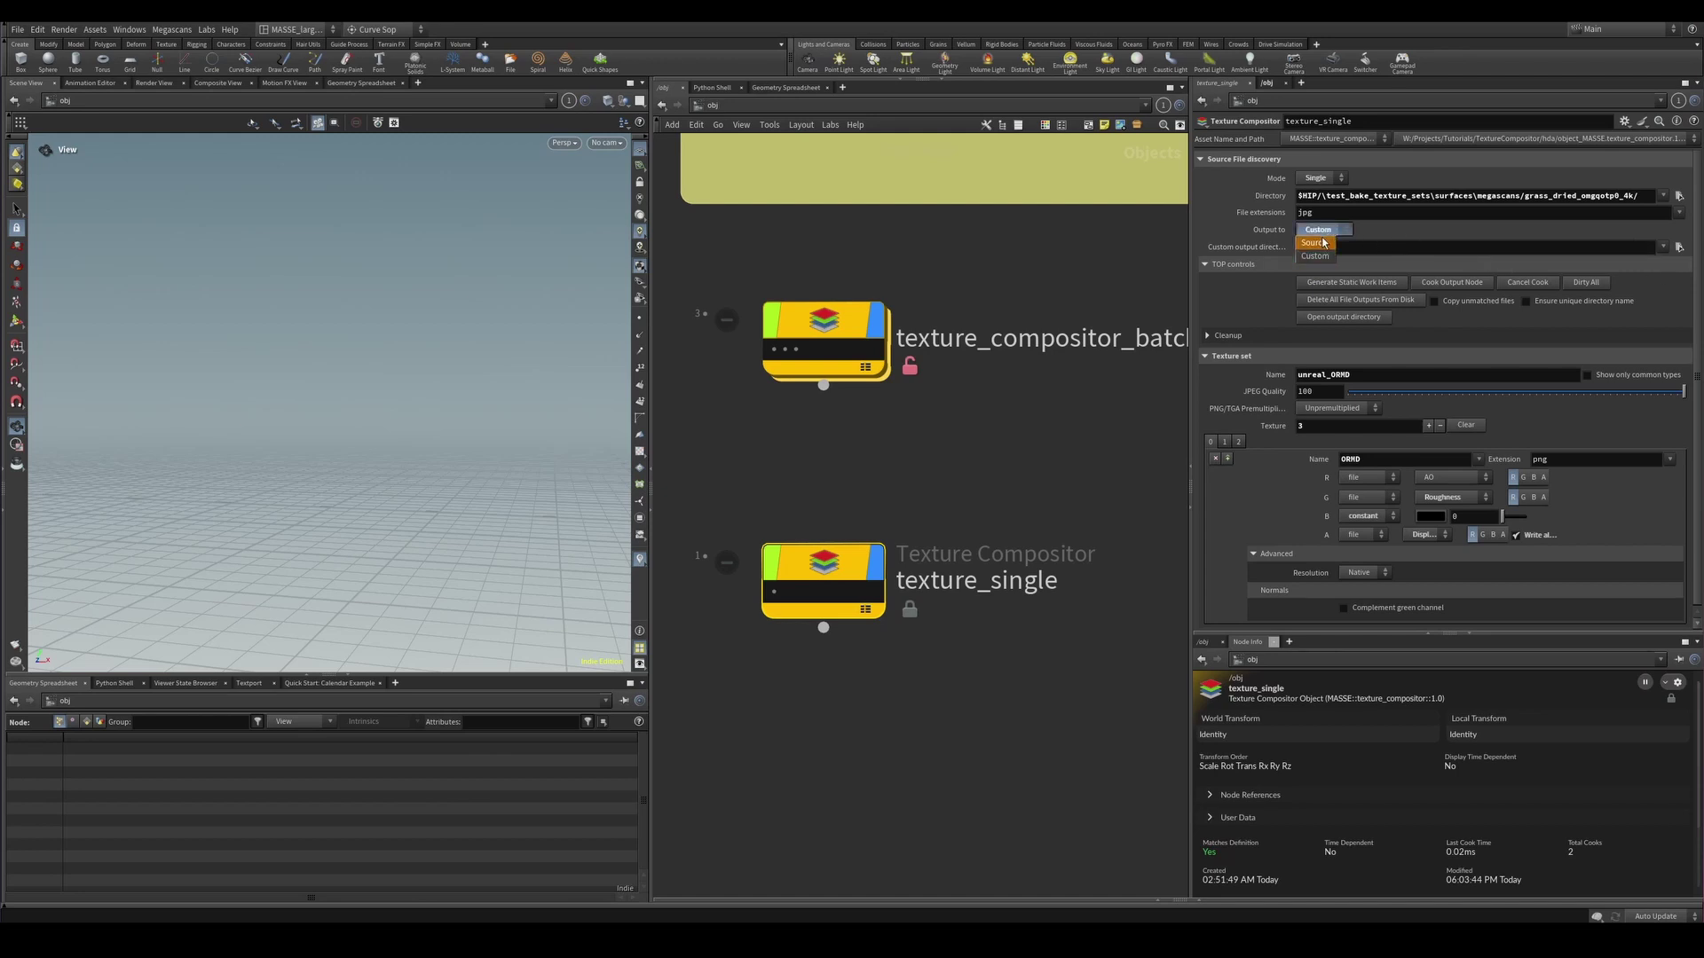
pyautogui.click(1322, 240)
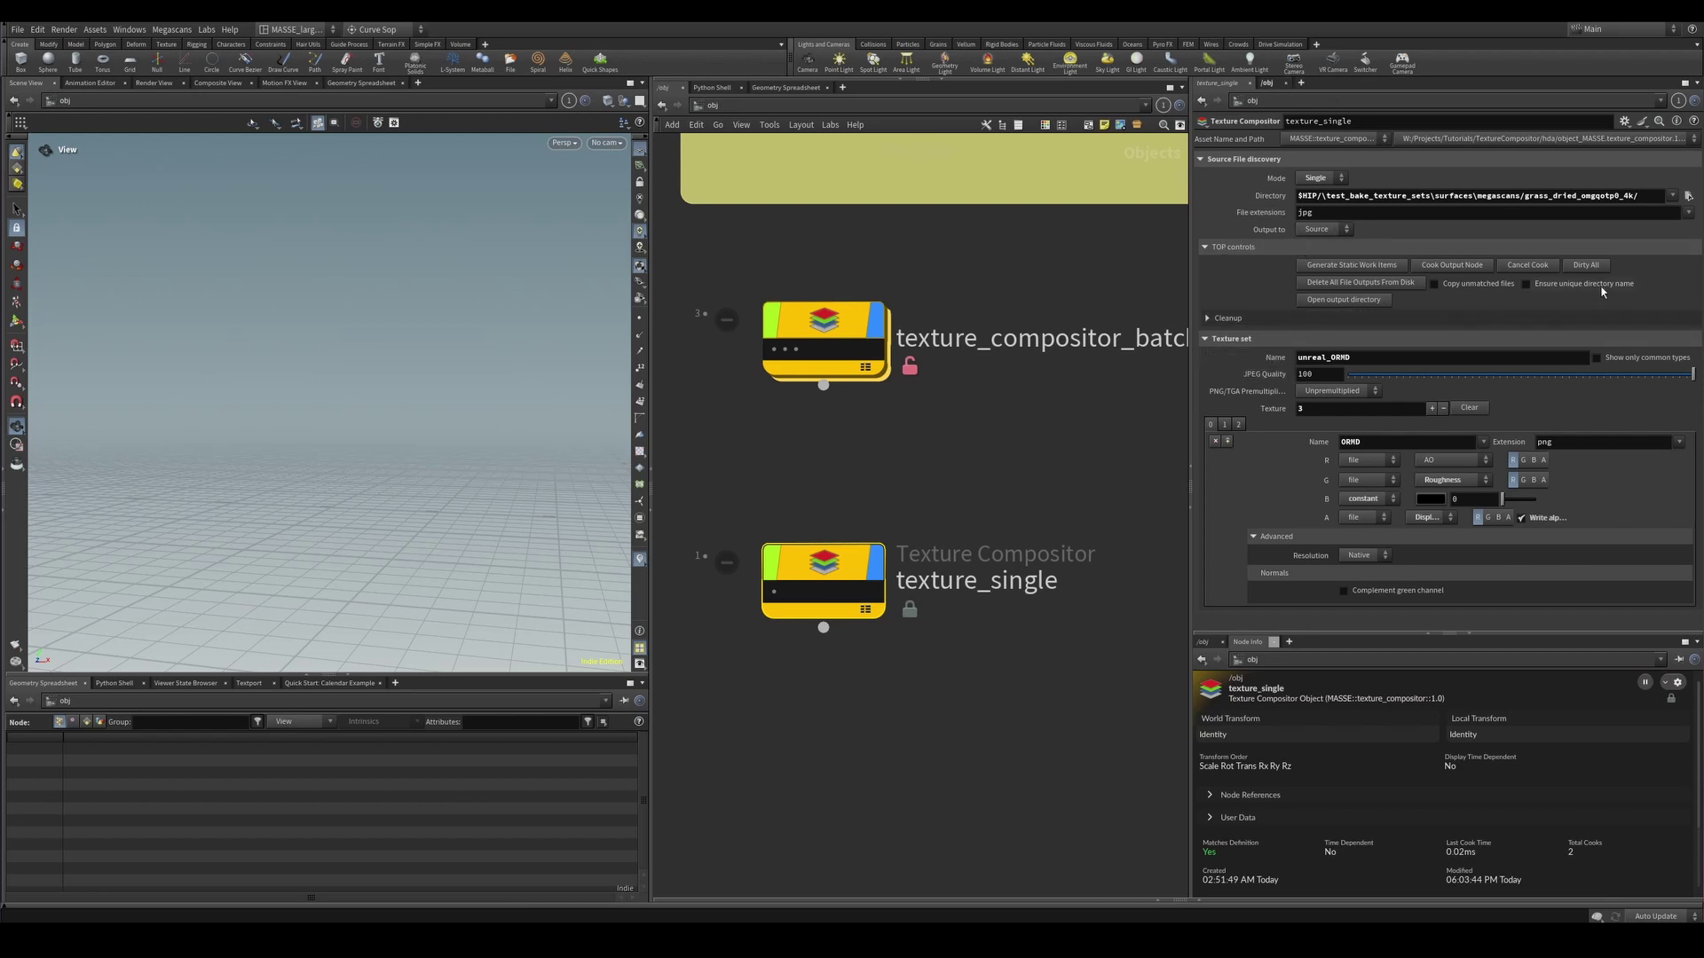
pyautogui.click(1585, 264)
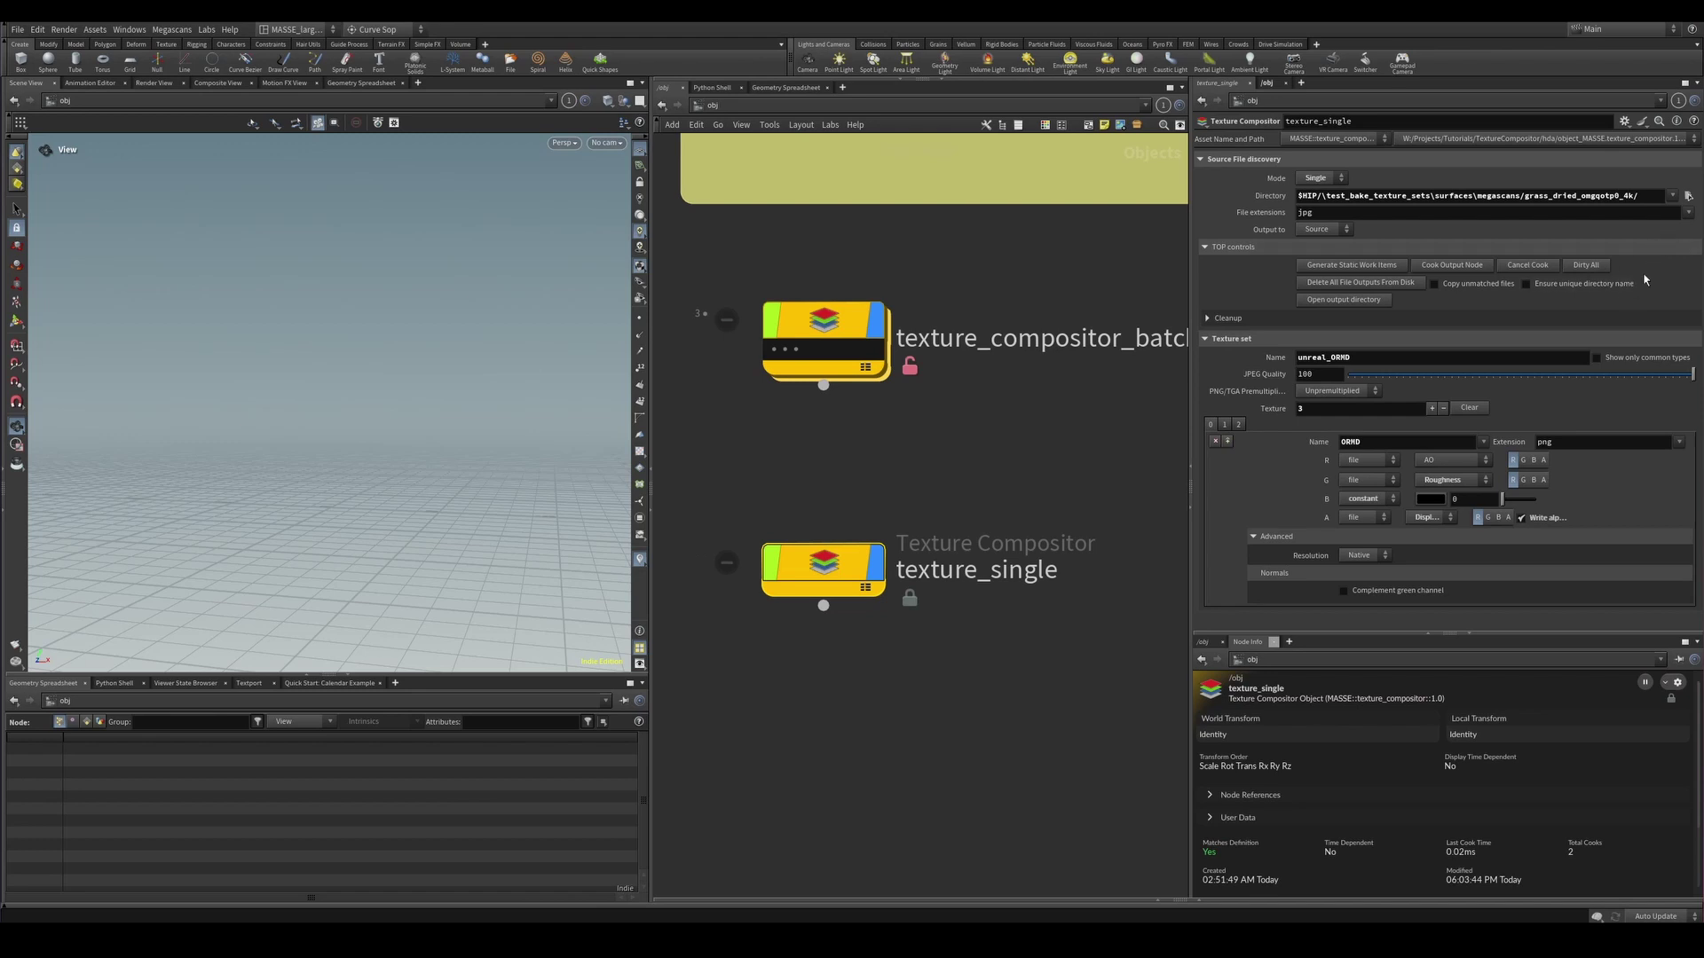
pyautogui.click(1390, 267)
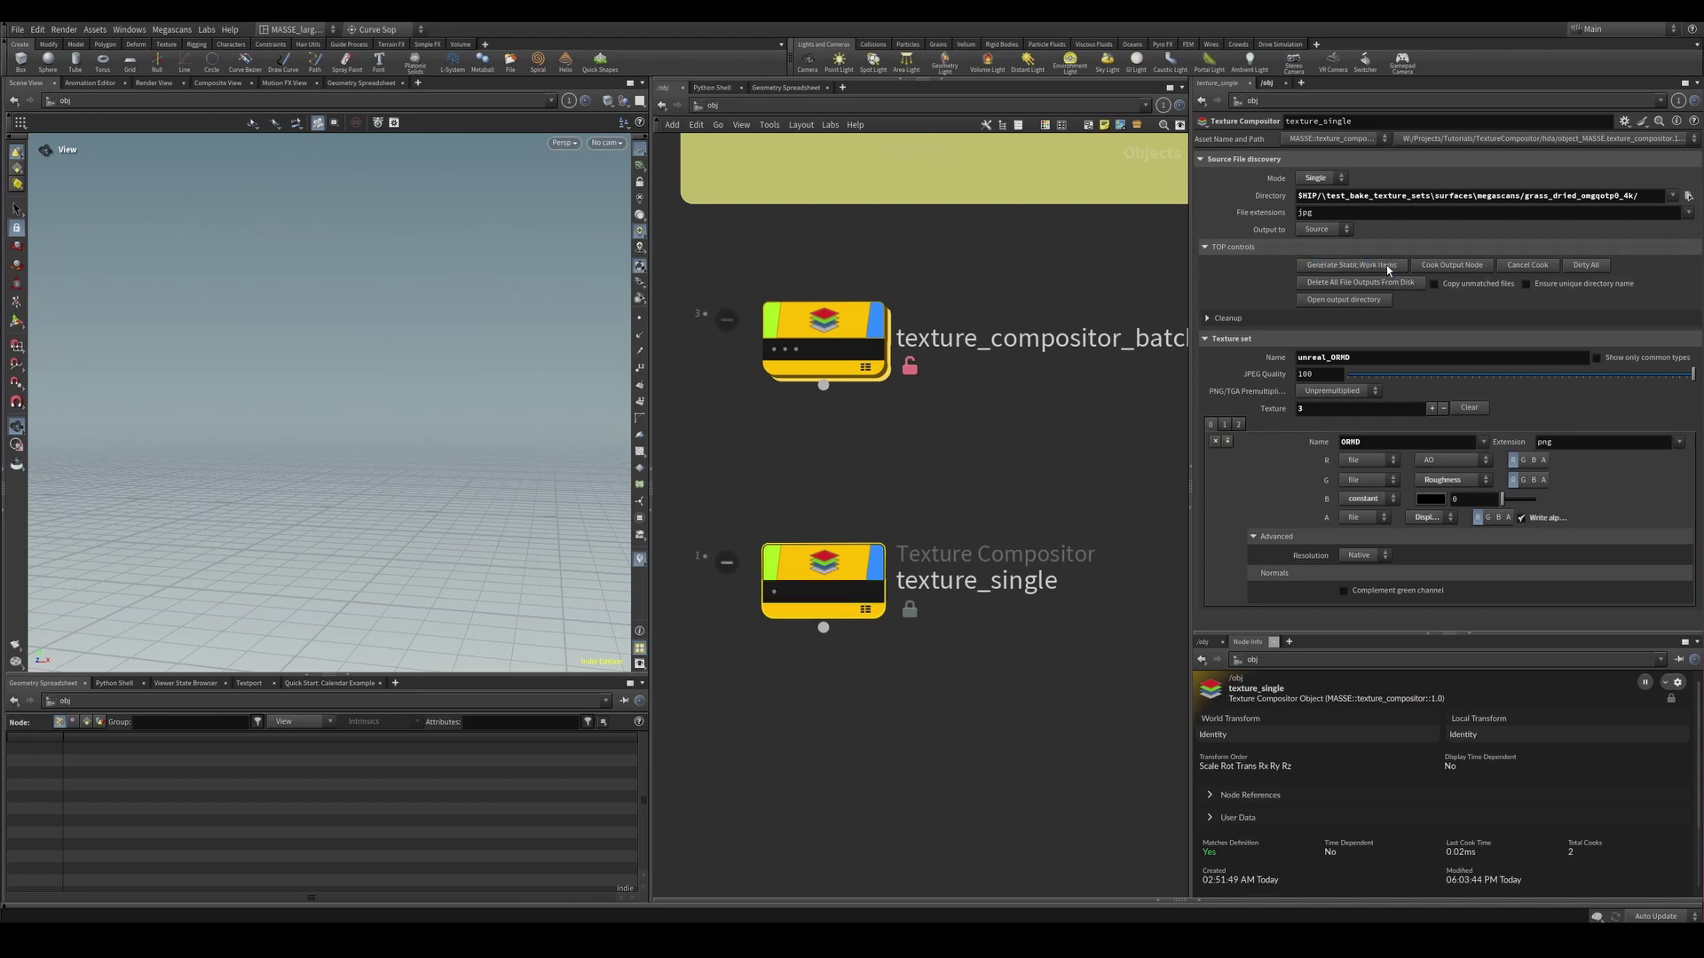
# Show texture_single's work item details with Expected Output expanded and enlarged to fit each path.
pyautogui.moveTo(890, 705); pyautogui.dragTo(939, 688, button='middle')
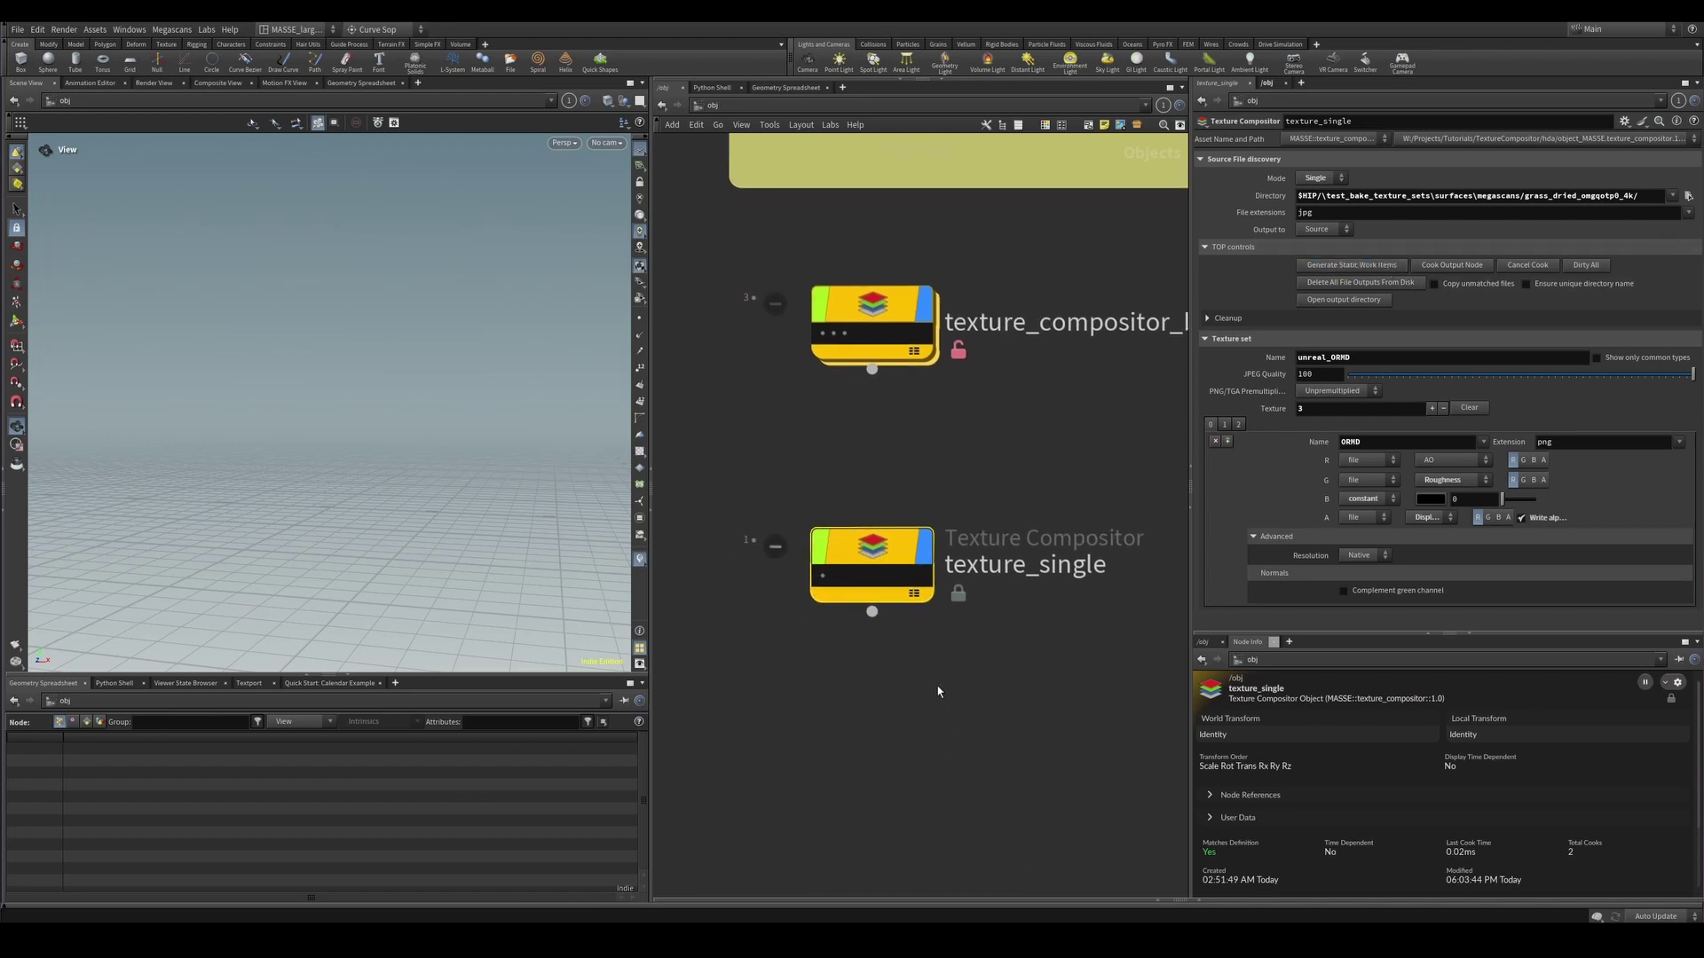
pyautogui.click(824, 578)
pyautogui.click(824, 575)
pyautogui.moveTo(973, 696); pyautogui.dragTo(965, 808)
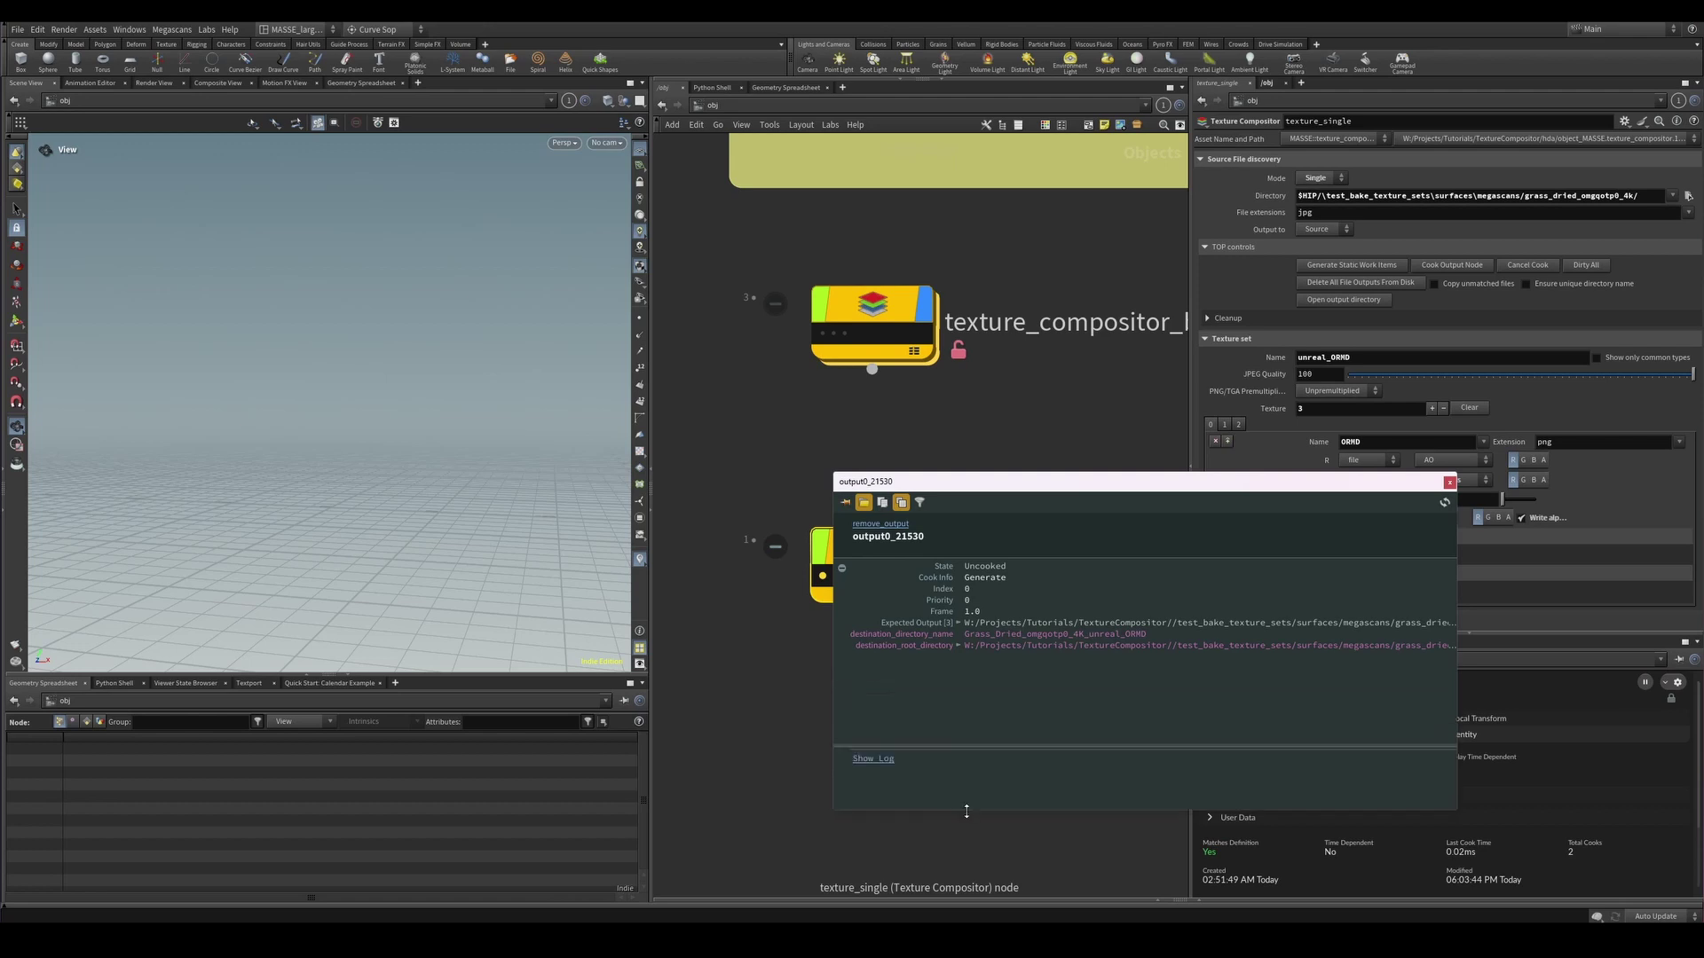
pyautogui.click(959, 623)
pyautogui.moveTo(1072, 488); pyautogui.dragTo(1029, 326)
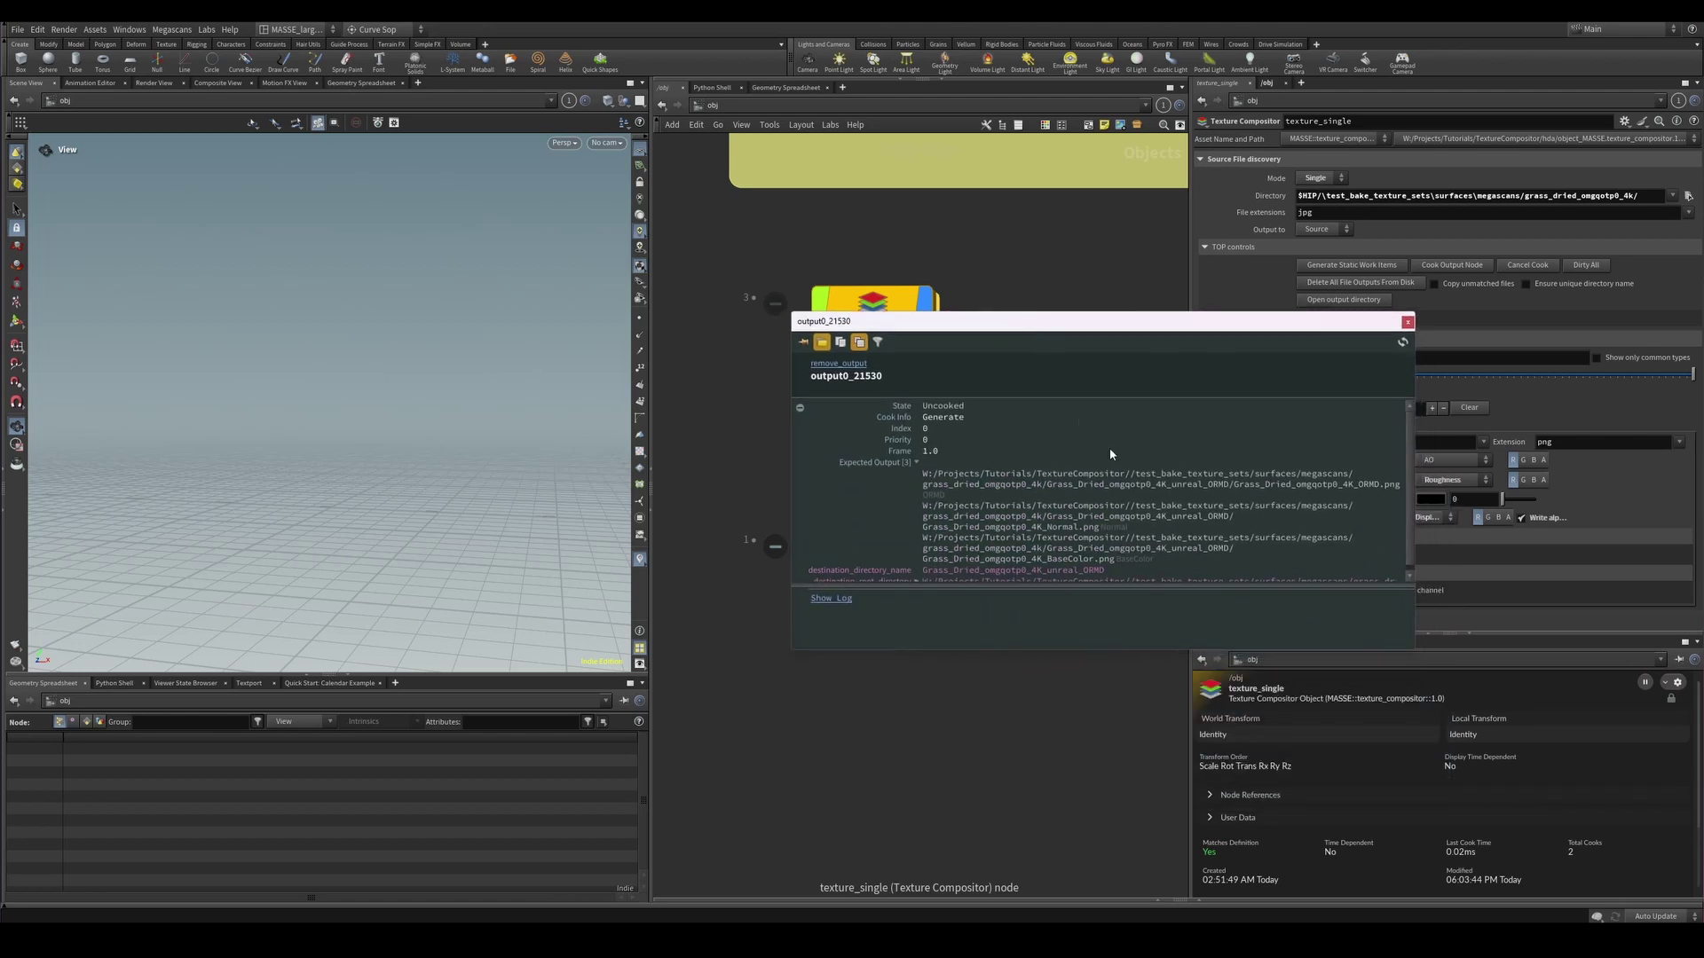
pyautogui.moveTo(1414, 649); pyautogui.dragTo(1523, 683)
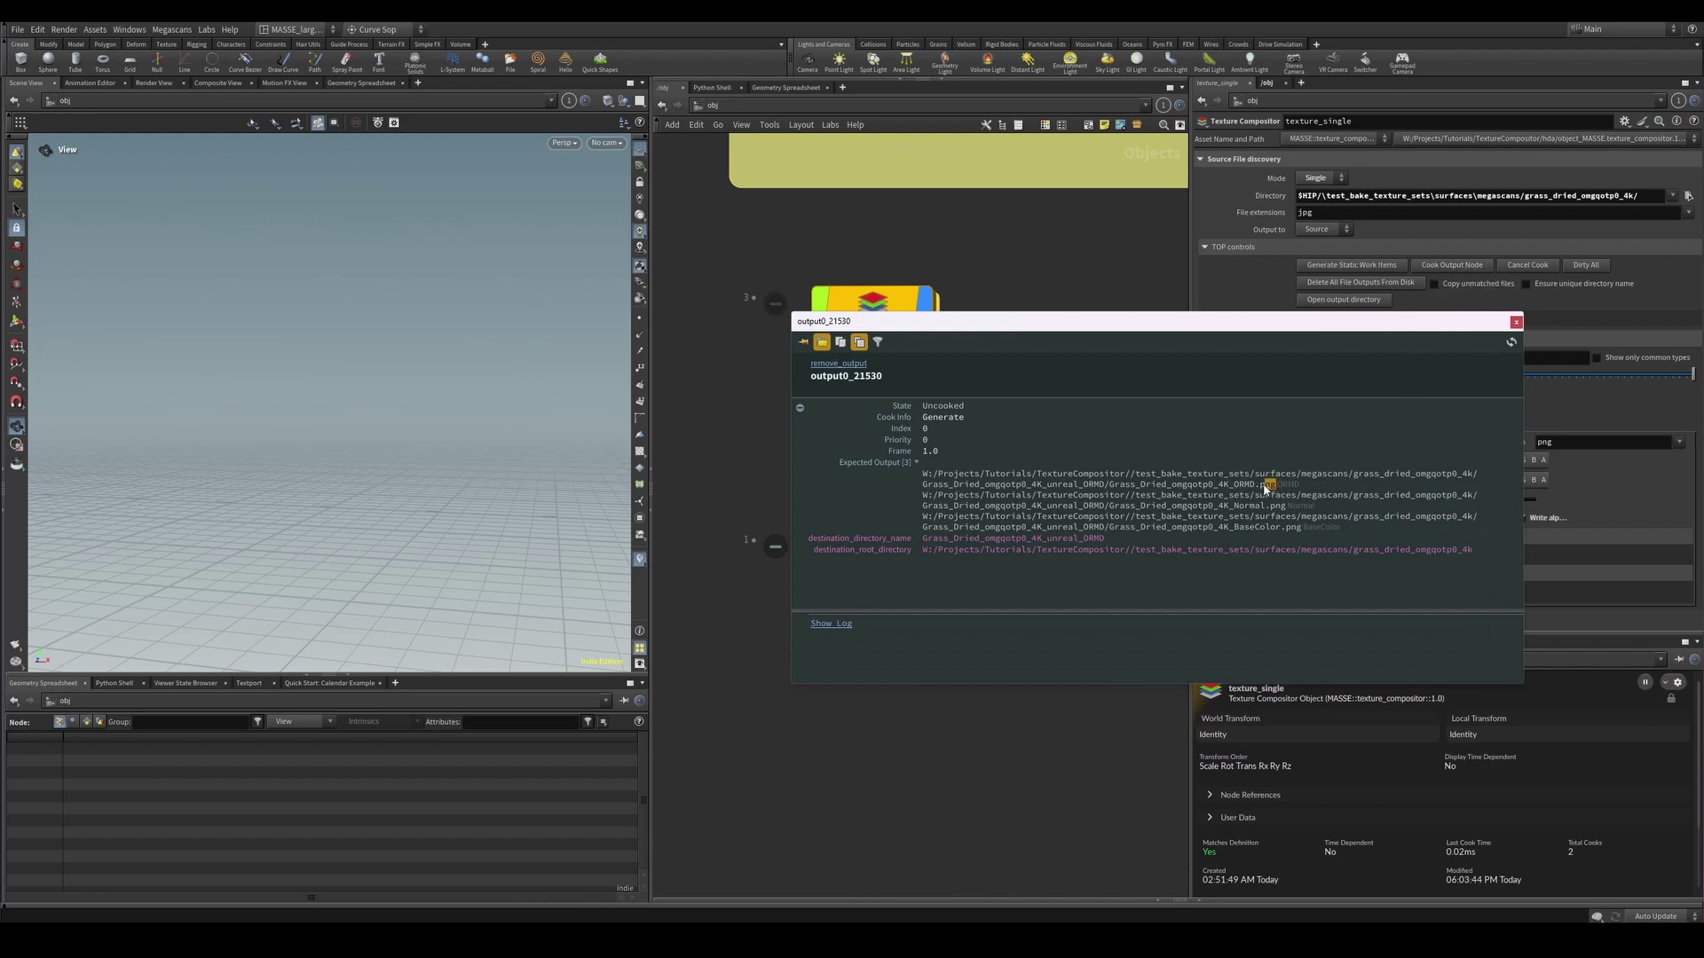
# Highlight the ORMD, Normal and BaseColor output paths, then move the details window aside.
pyautogui.moveTo(1275, 485); pyautogui.dragTo(1150, 498)
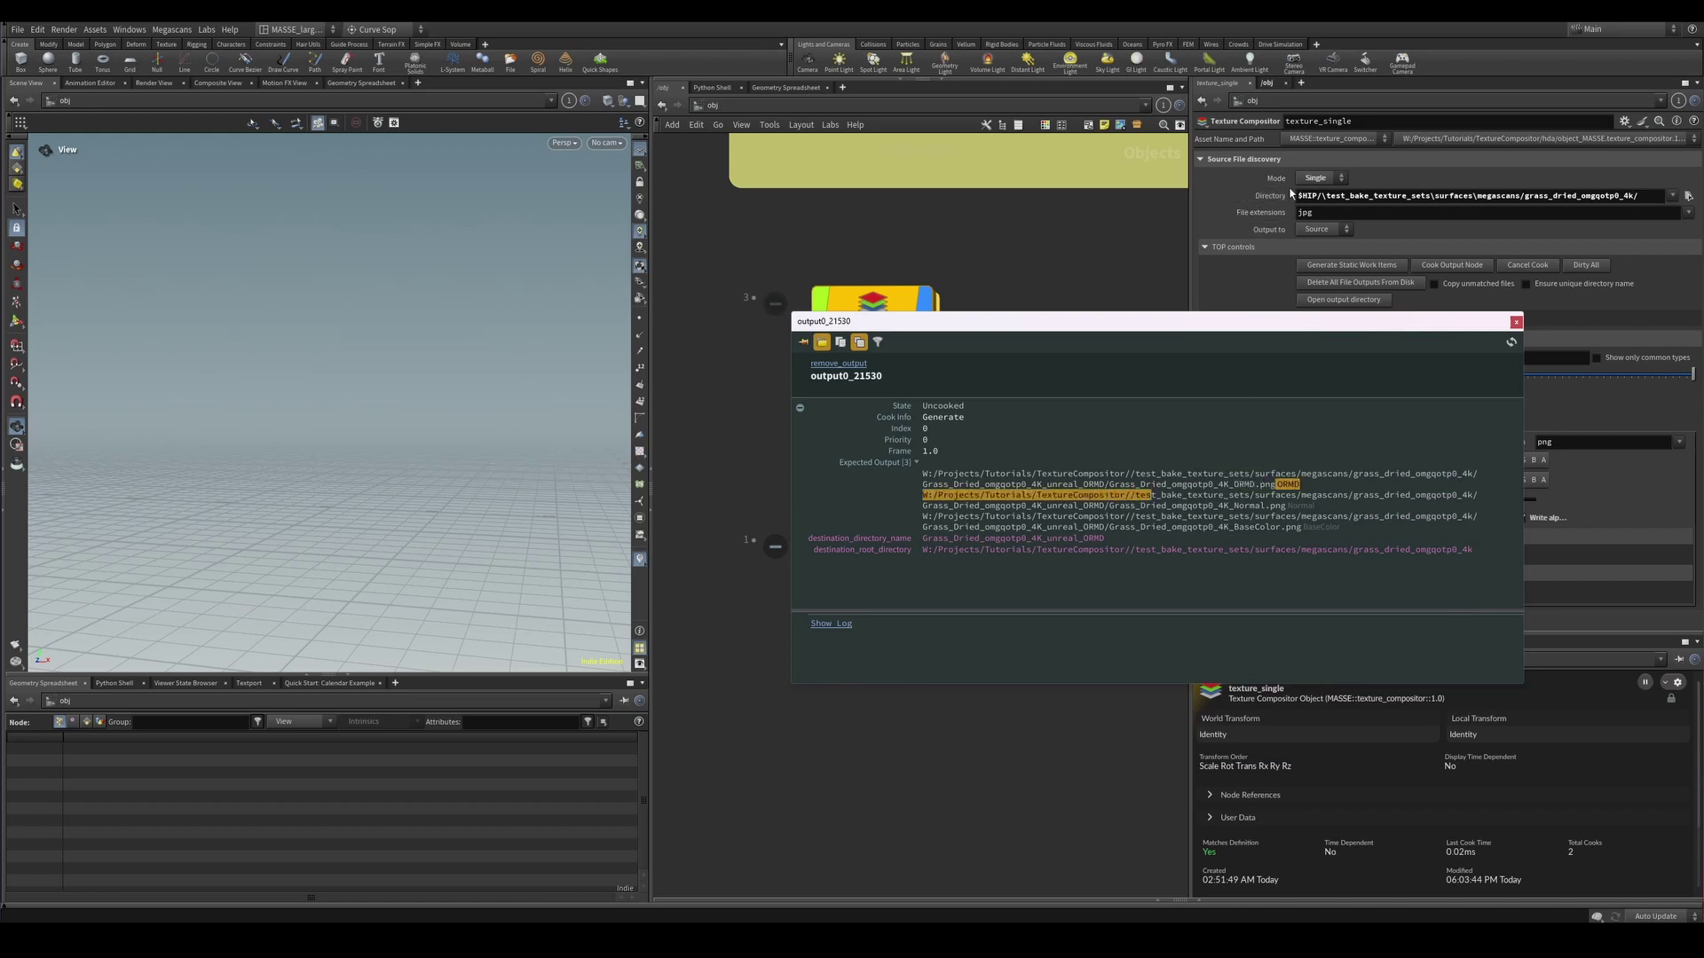
pyautogui.click(1247, 483)
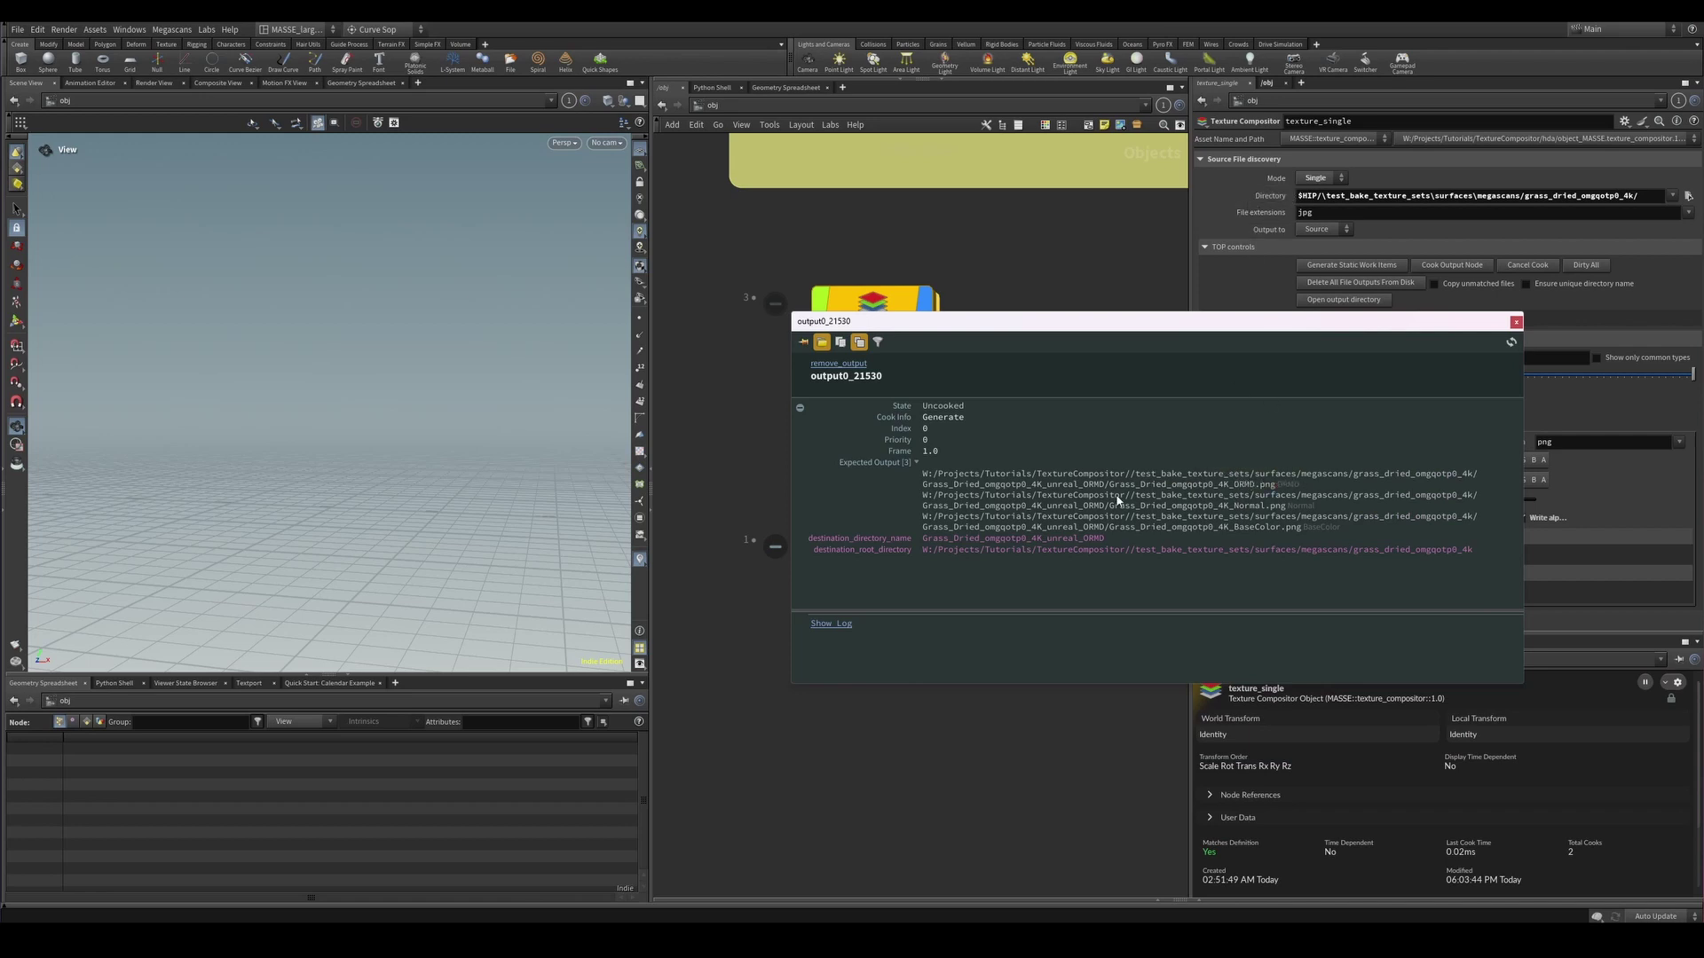
pyautogui.moveTo(1105, 486); pyautogui.dragTo(1284, 484)
pyautogui.doubleClick(1285, 476)
pyautogui.doubleClick(1288, 484)
pyautogui.doubleClick(1311, 507)
pyautogui.doubleClick(1325, 529)
pyautogui.moveTo(1396, 326); pyautogui.dragTo(1270, 543)
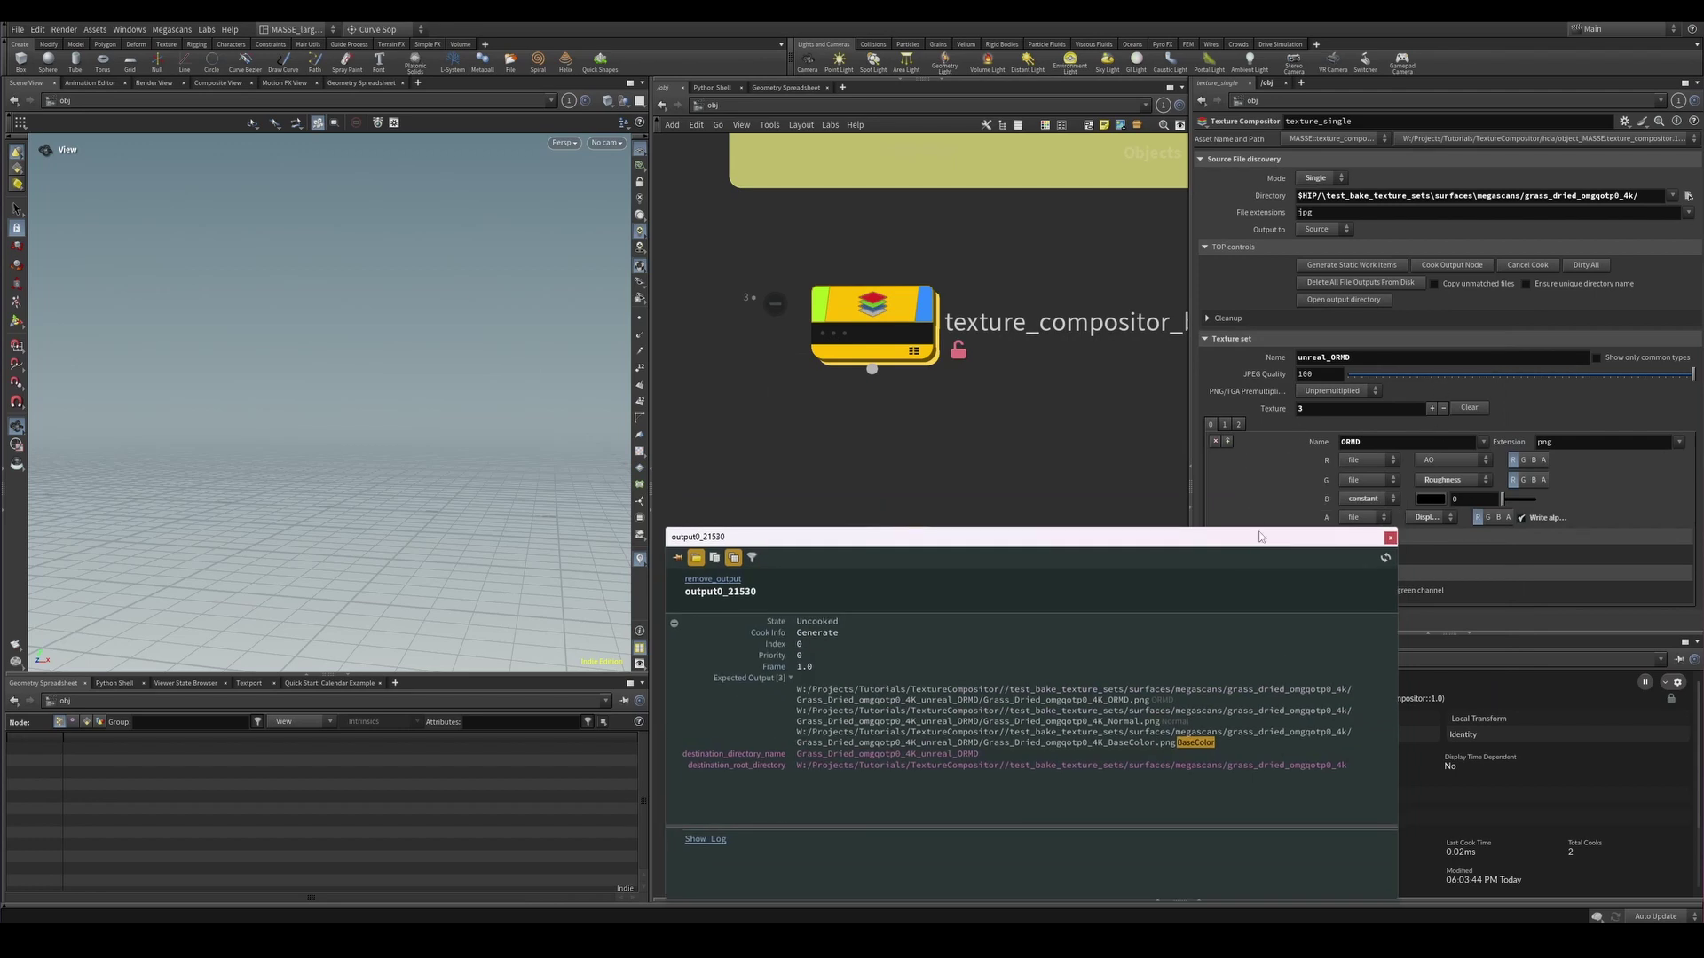
pyautogui.moveTo(1263, 537); pyautogui.dragTo(1250, 497)
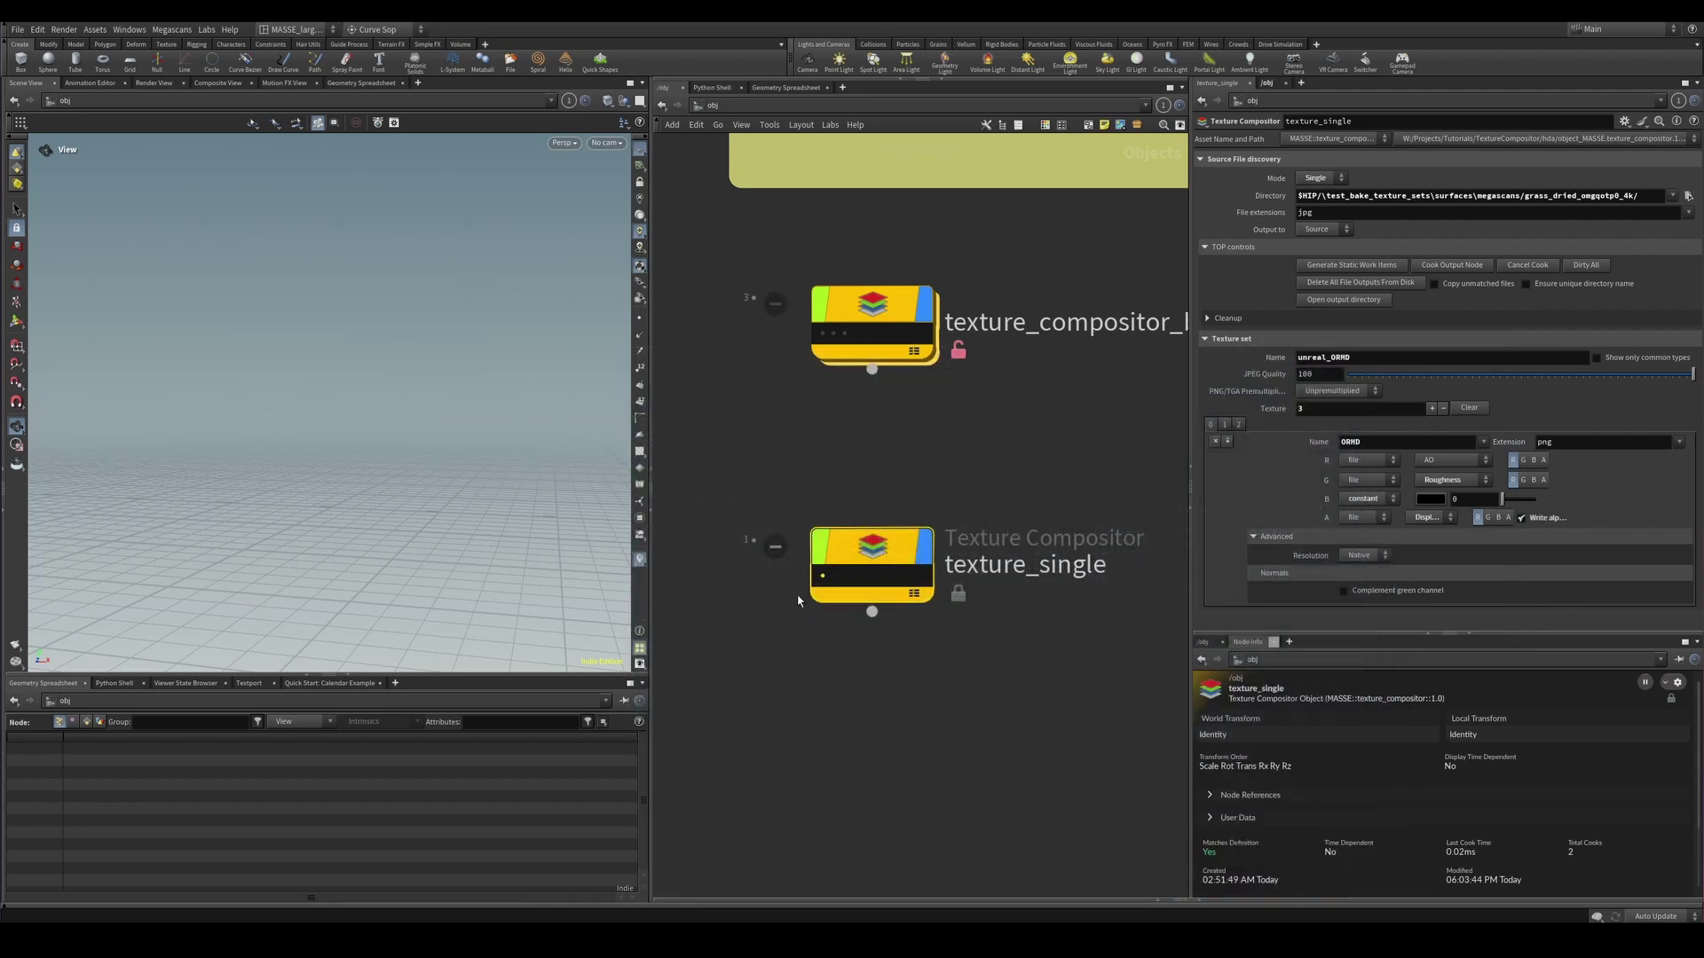
# Cook the output node to write the textures and bring File Explorer back up.
pyautogui.click(1448, 266)
pyautogui.click(170, 939)
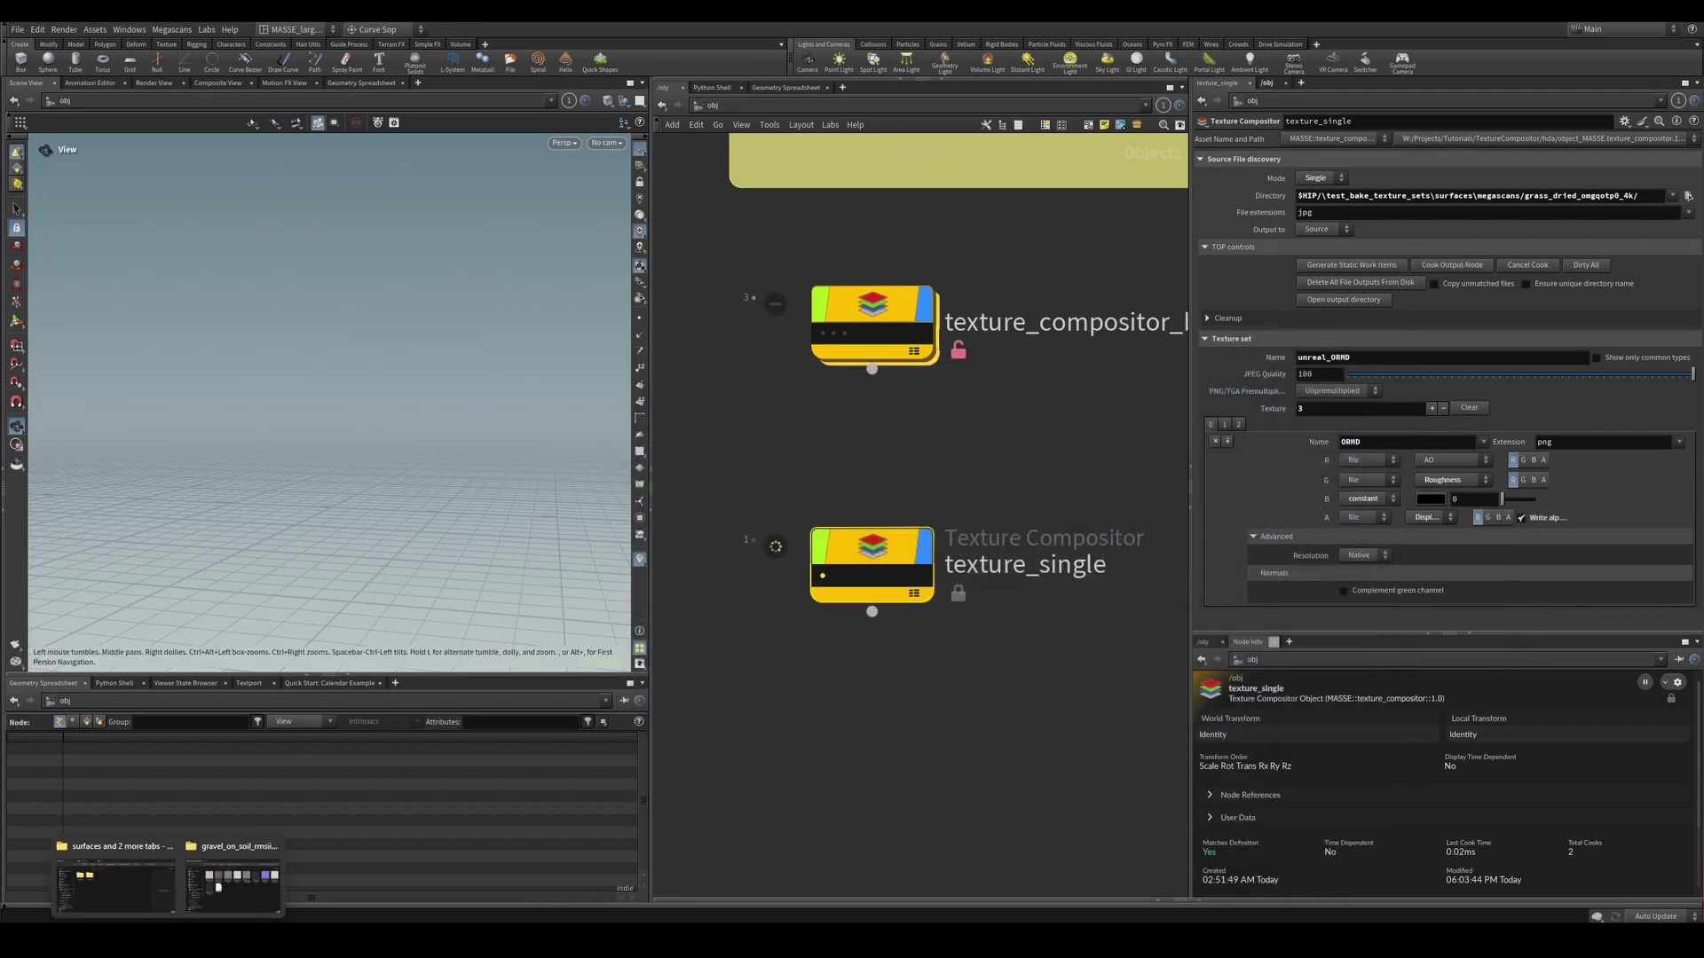
pyautogui.click(238, 885)
pyautogui.moveTo(925, 401); pyautogui.dragTo(640, 334)
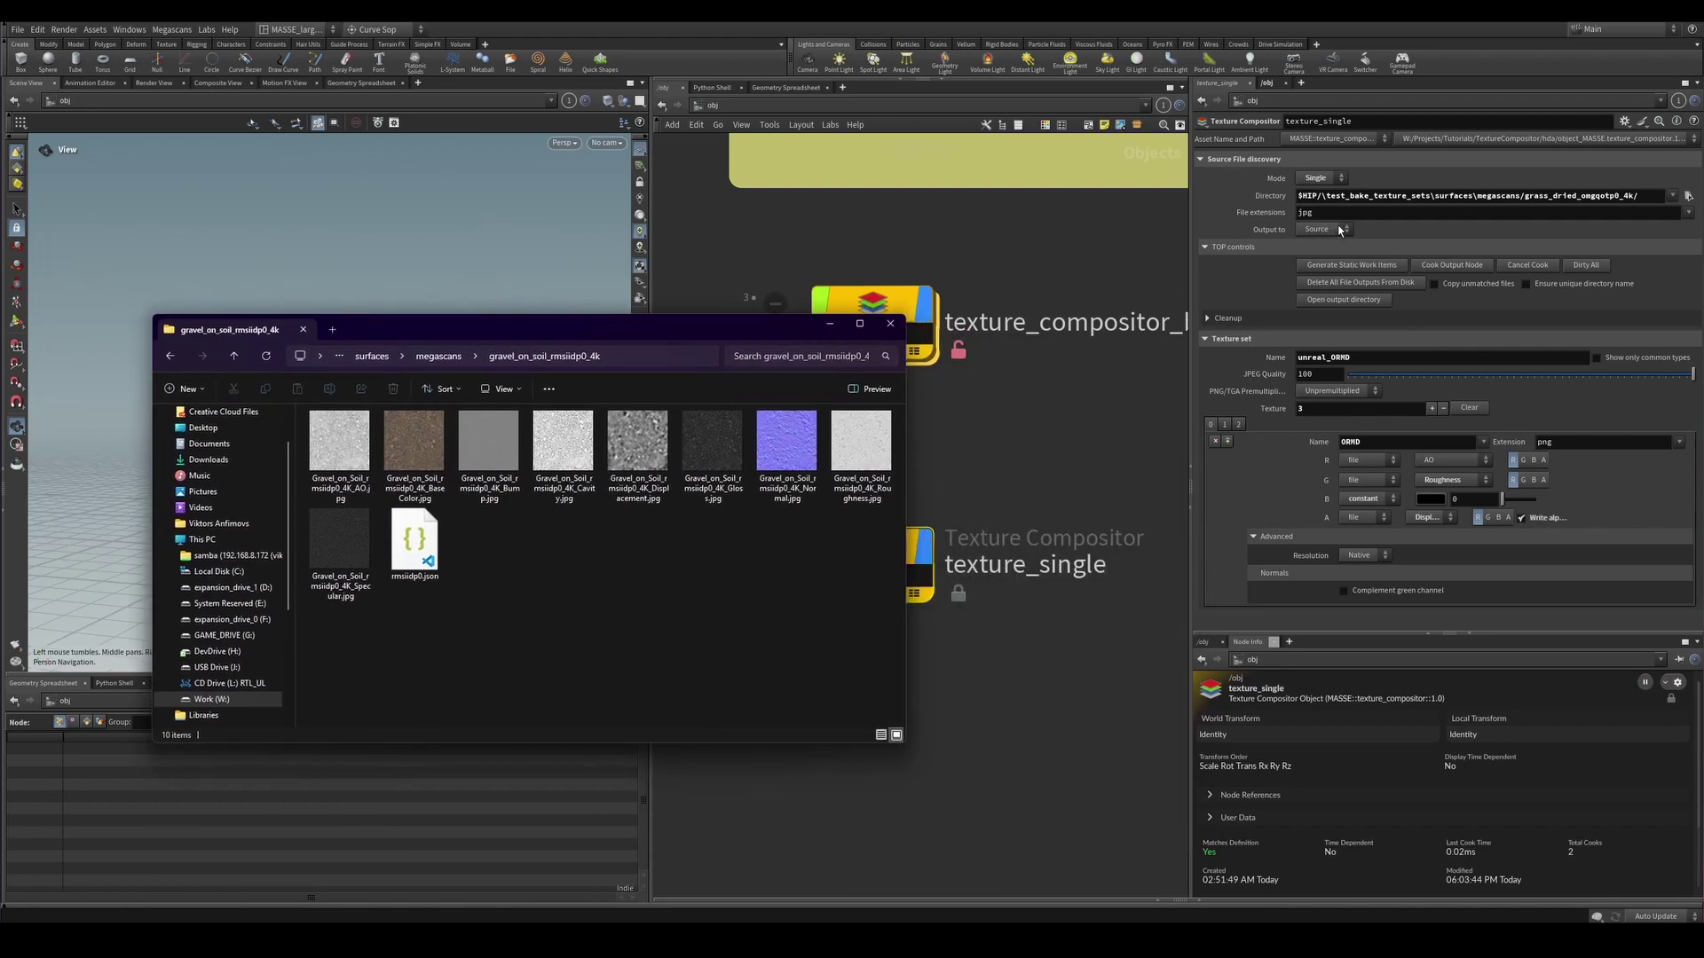
# Go up to megascans, into grass_dried_omgqotp0_4k, then into Grass_Dried_omgqotp0_4K_unreal_ORMD.
pyautogui.moveTo(768, 323); pyautogui.dragTo(674, 307)
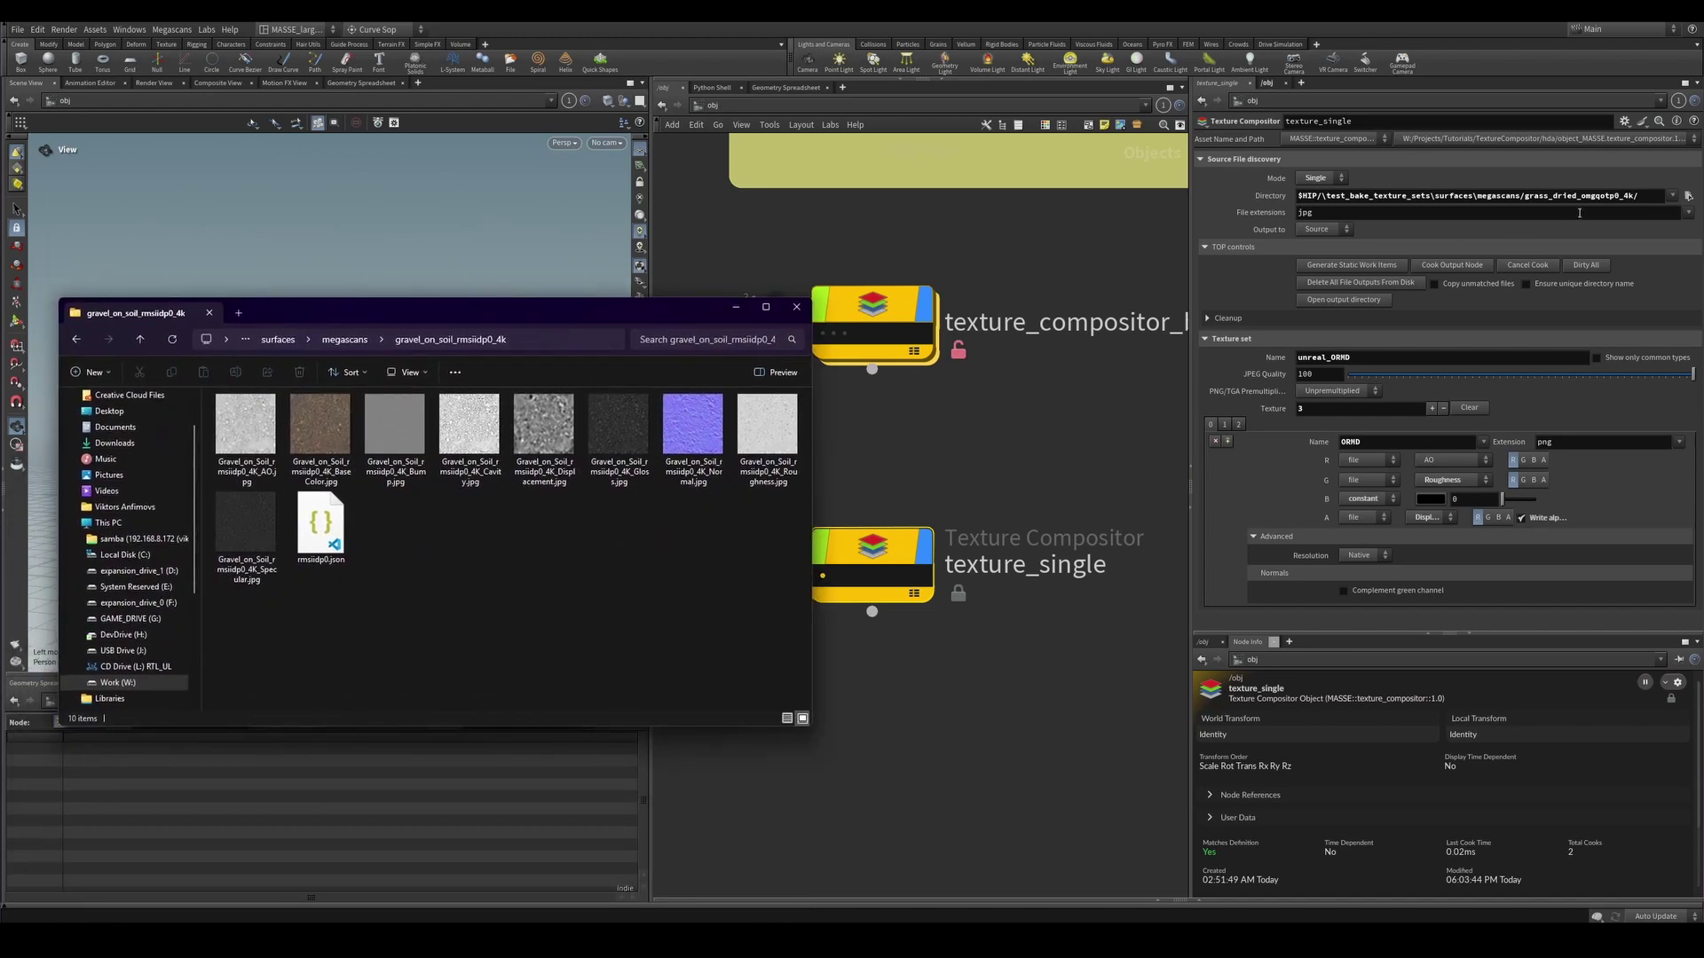
pyautogui.click(345, 339)
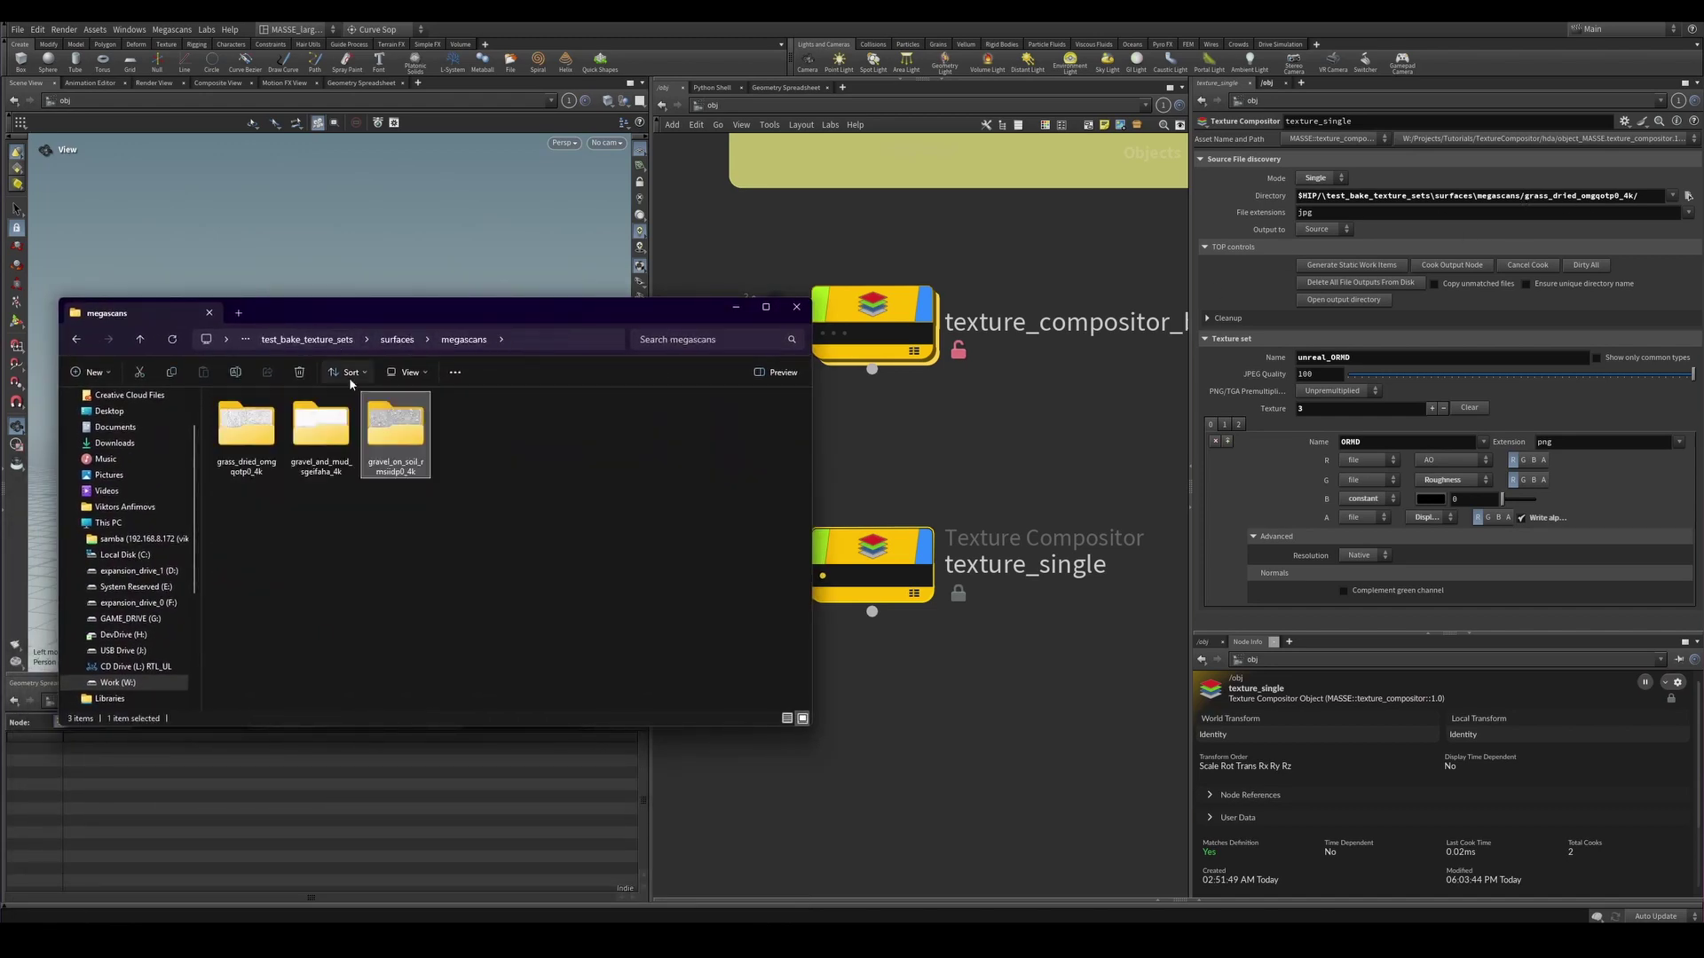
pyautogui.doubleClick(246, 426)
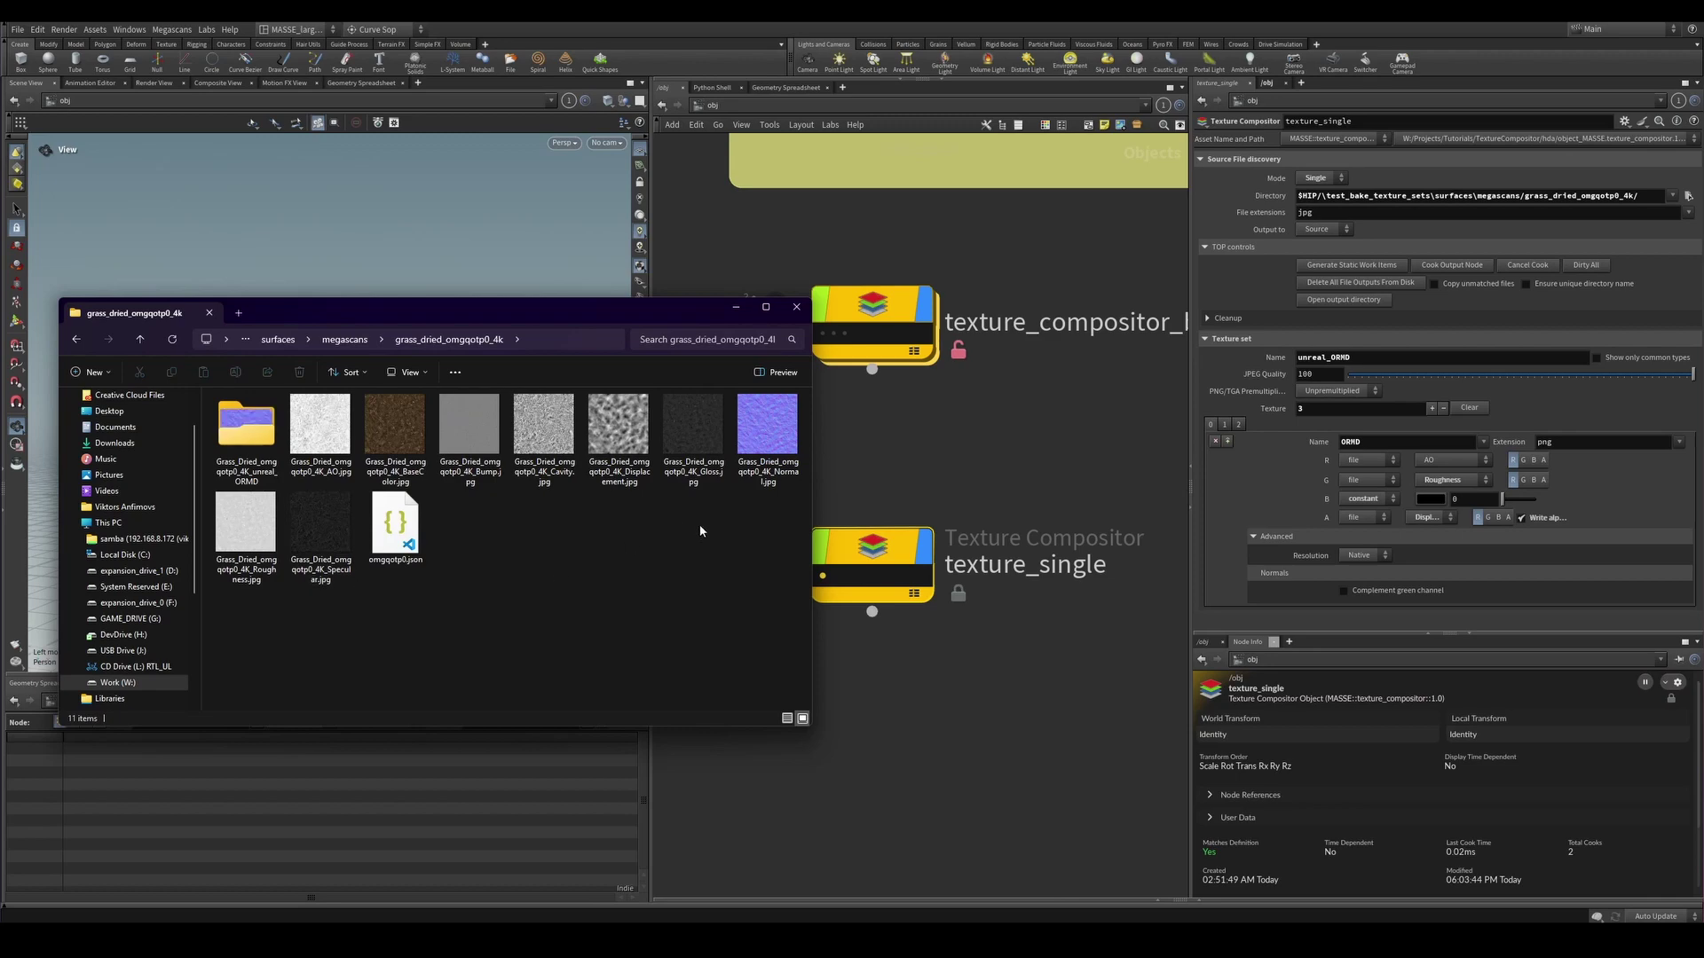
pyautogui.moveTo(632, 307); pyautogui.dragTo(950, 355)
pyautogui.doubleClick(573, 459)
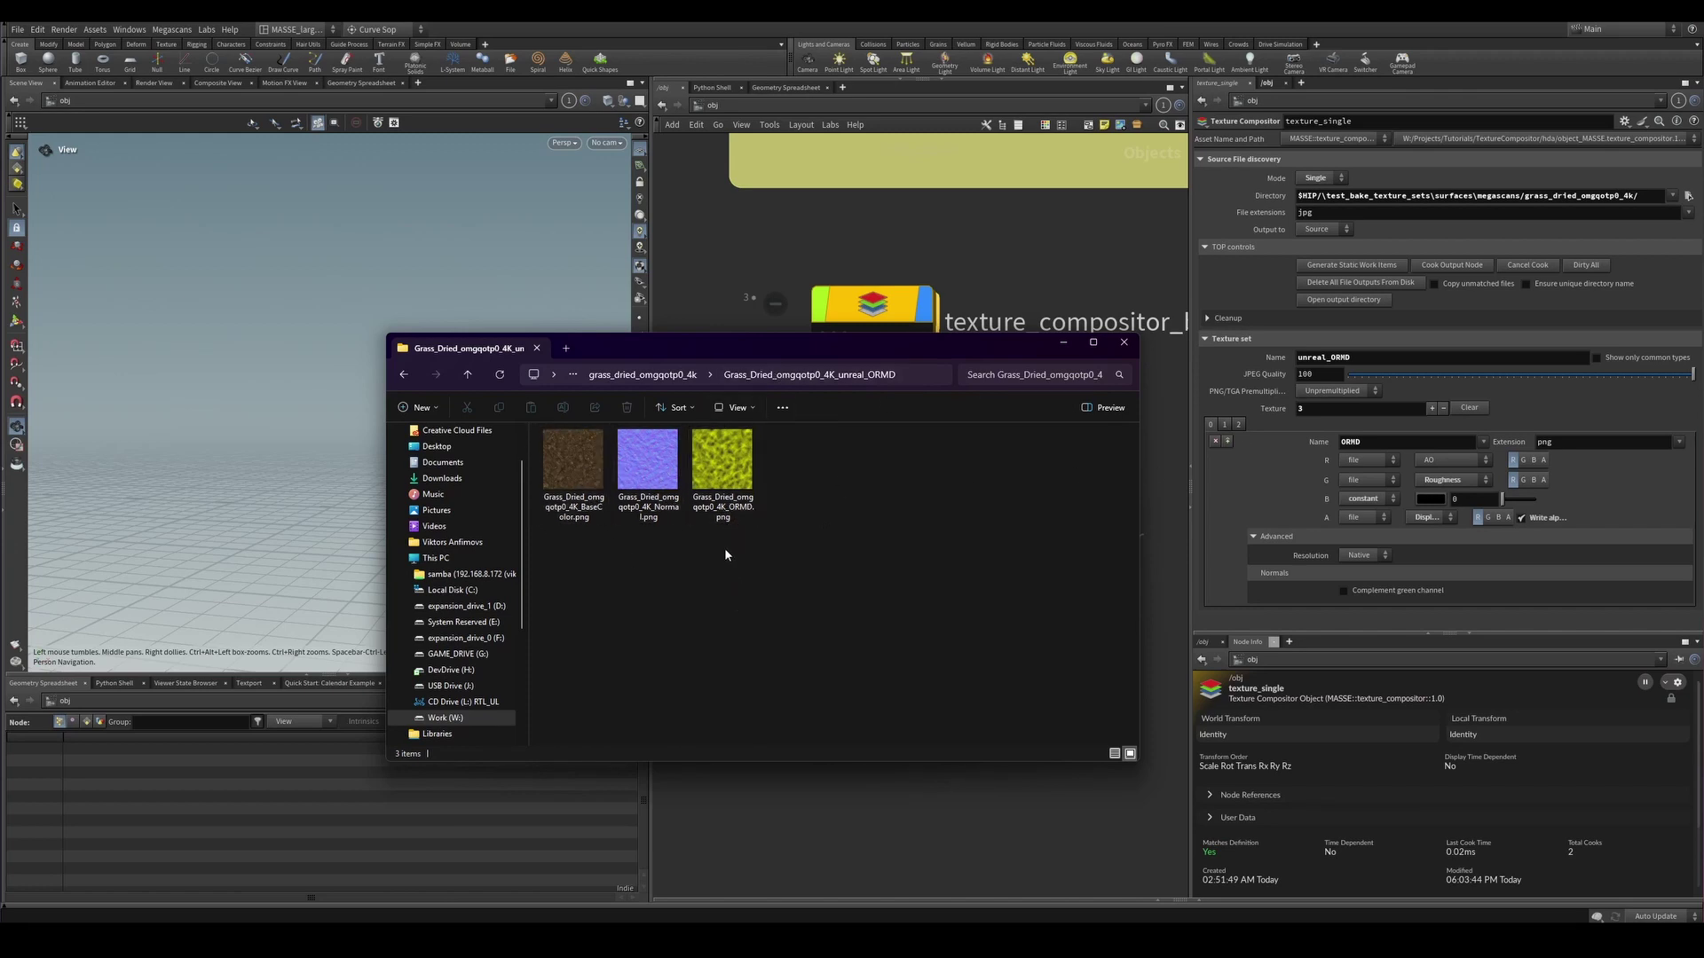
# Check the ORMD PNG's infotip shows 4096x4096 and 10.1 MB, then minimize File Explorer.
pyautogui.click(728, 522)
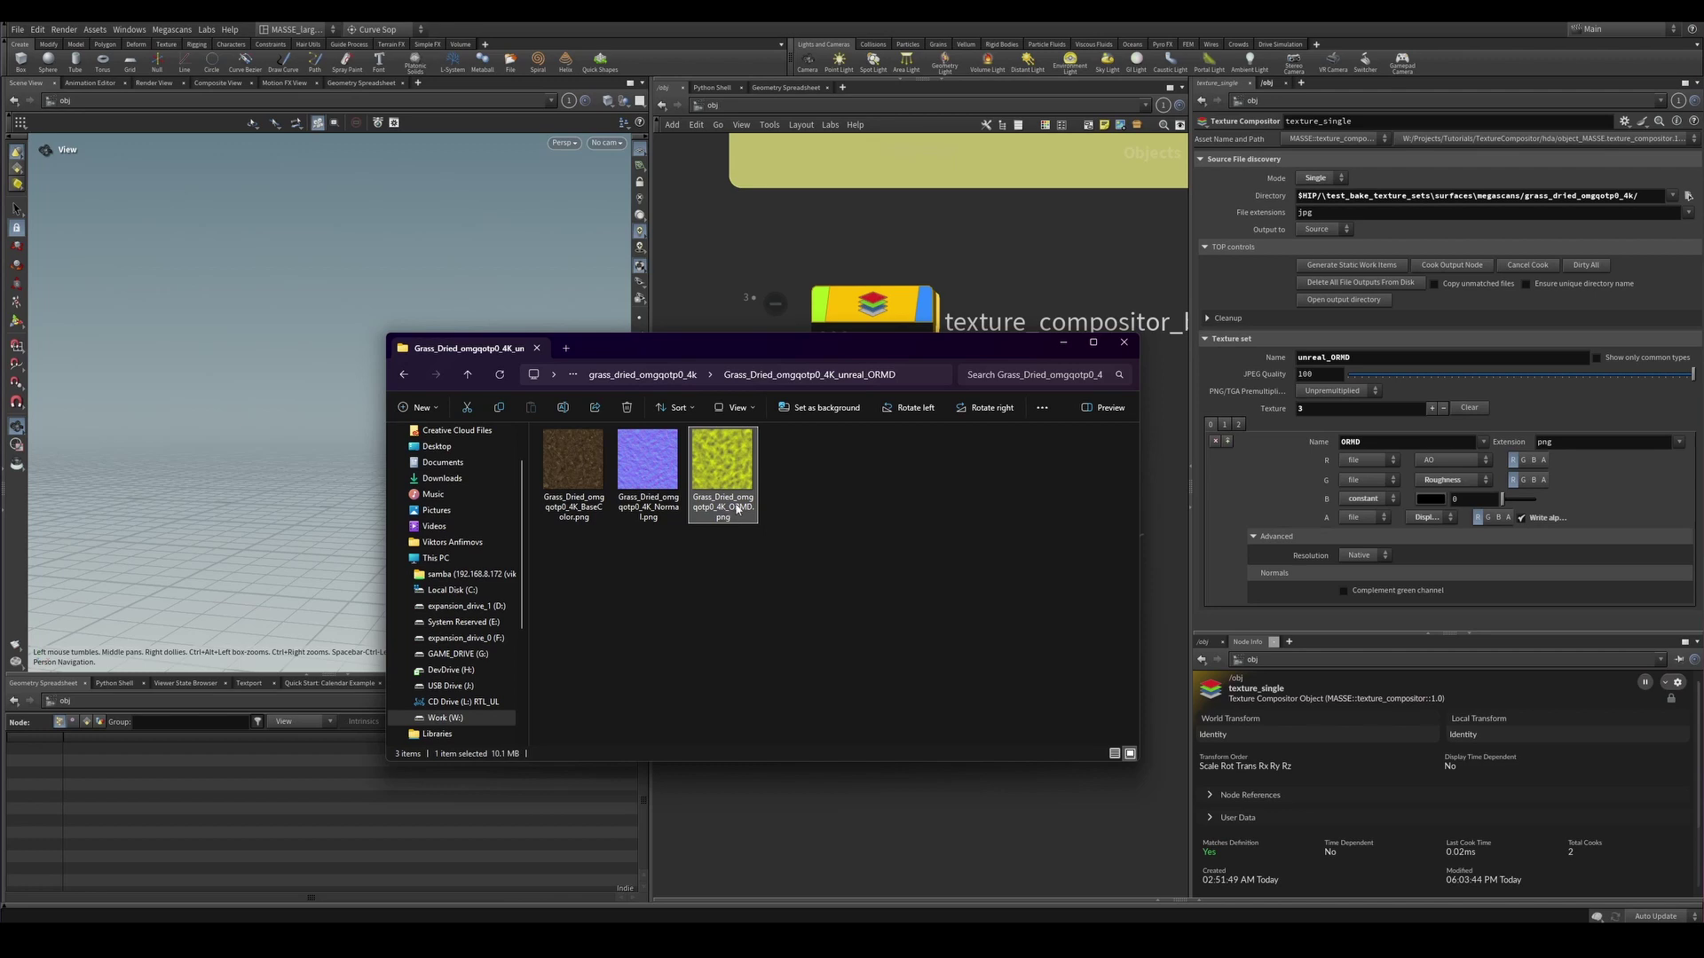
pyautogui.click(749, 534)
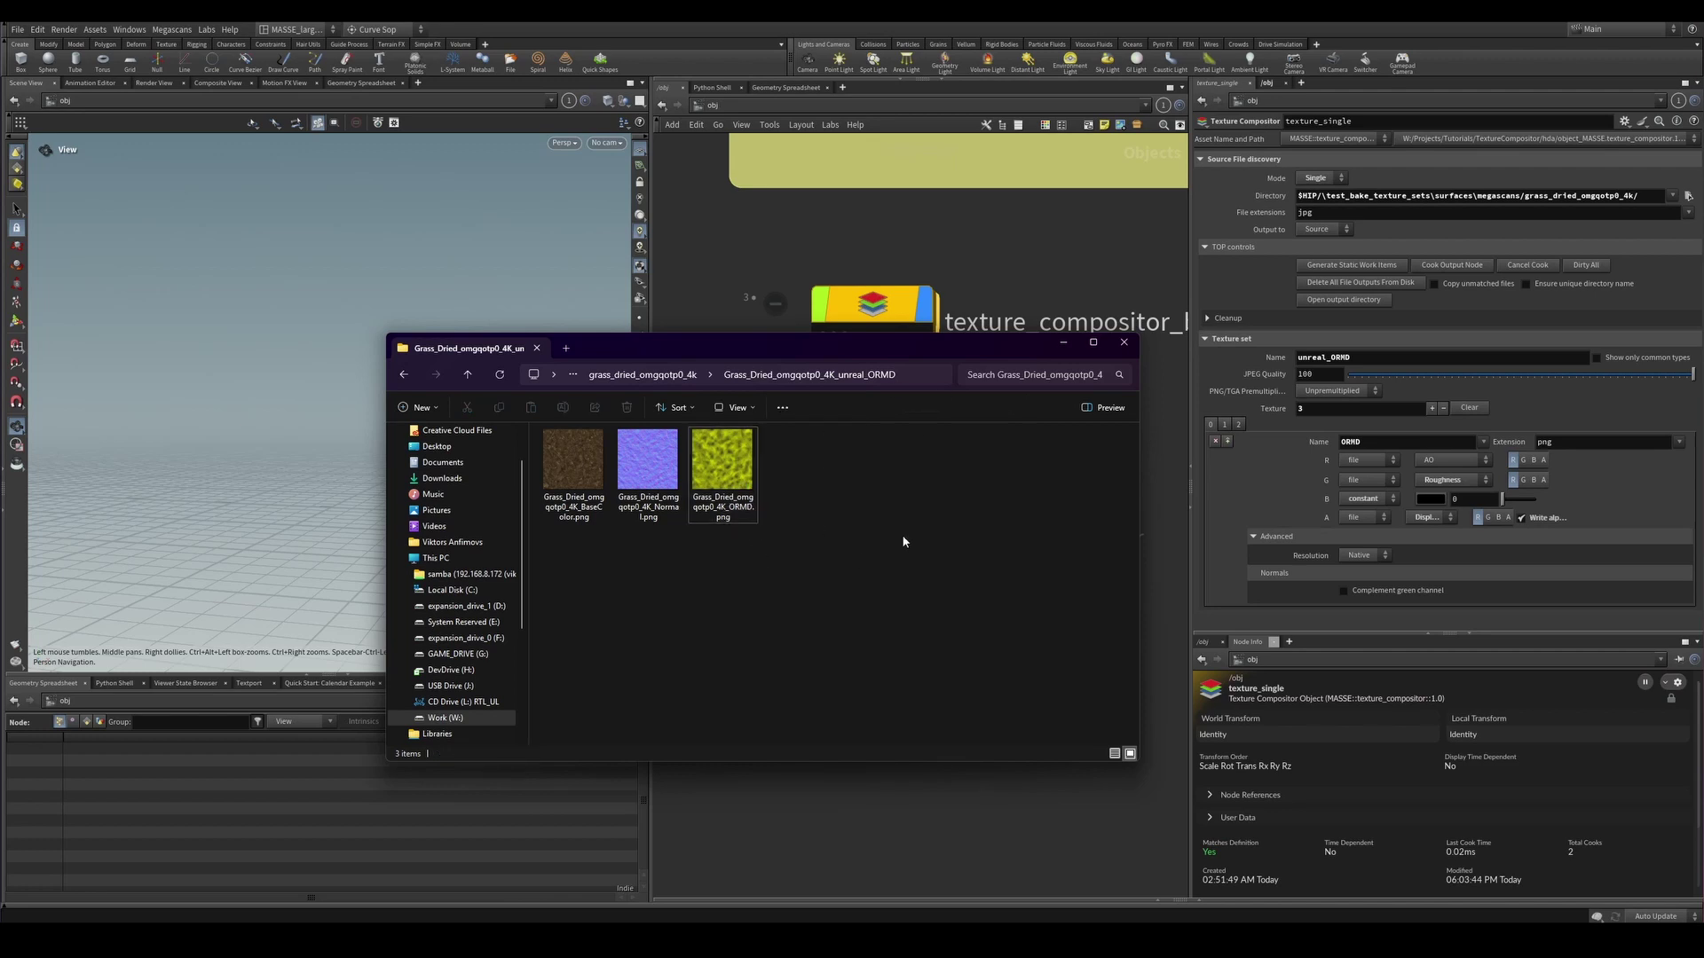
pyautogui.click(727, 448)
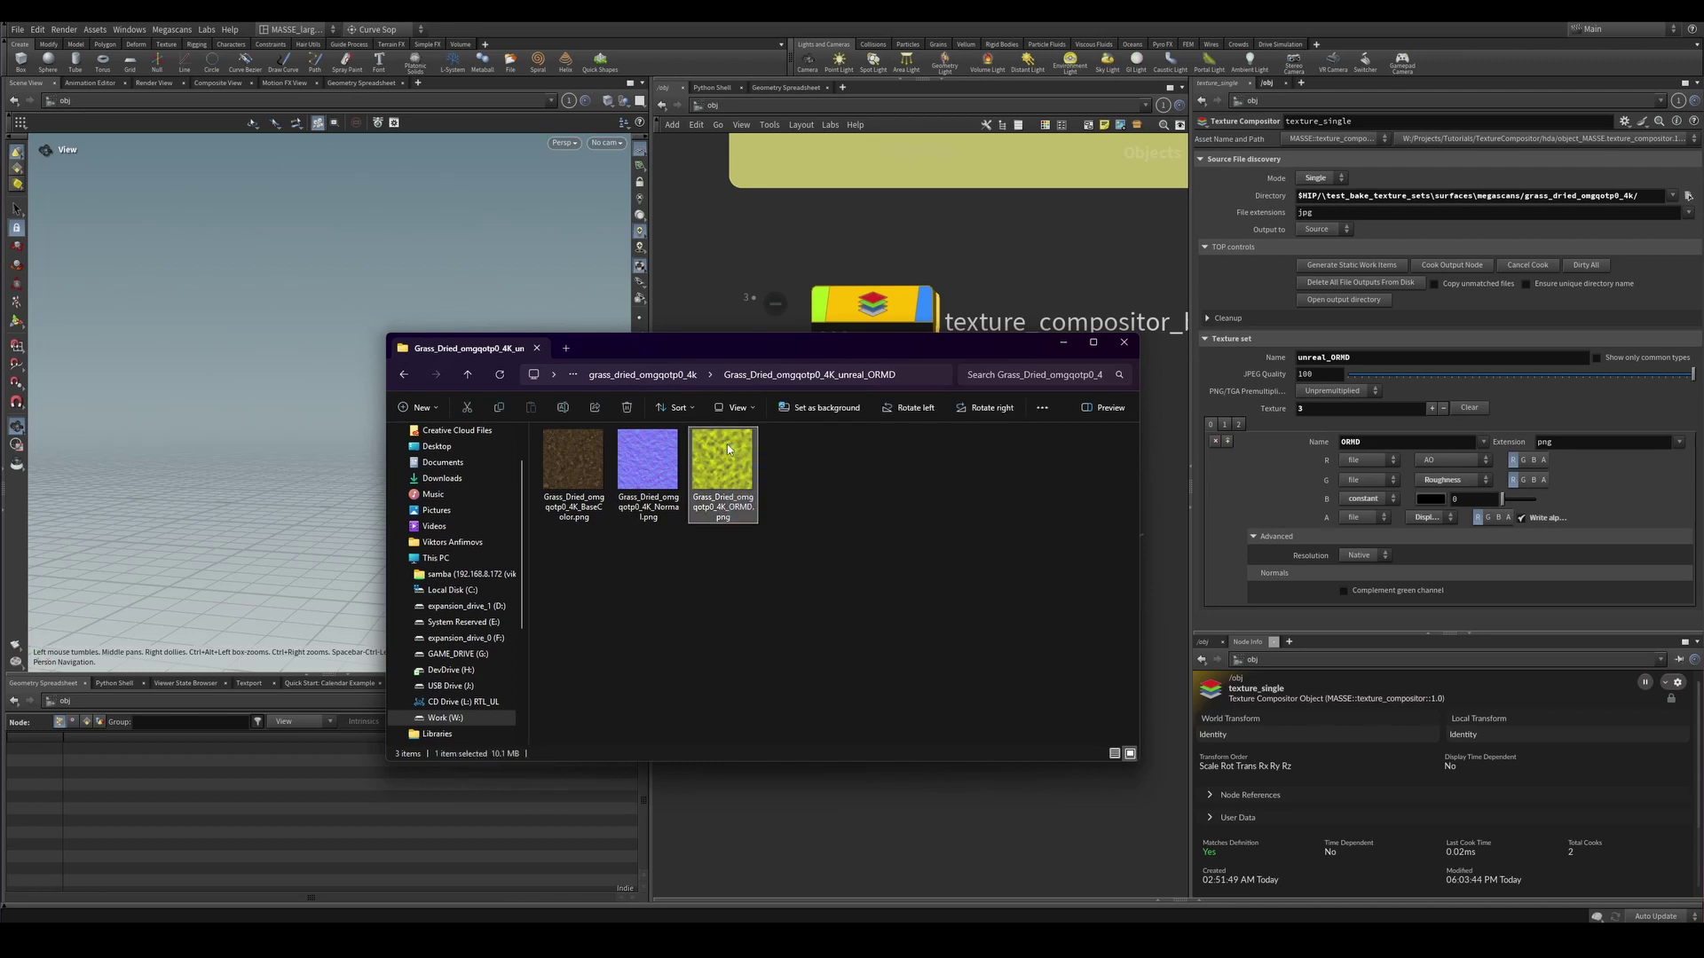
pyautogui.click(812, 592)
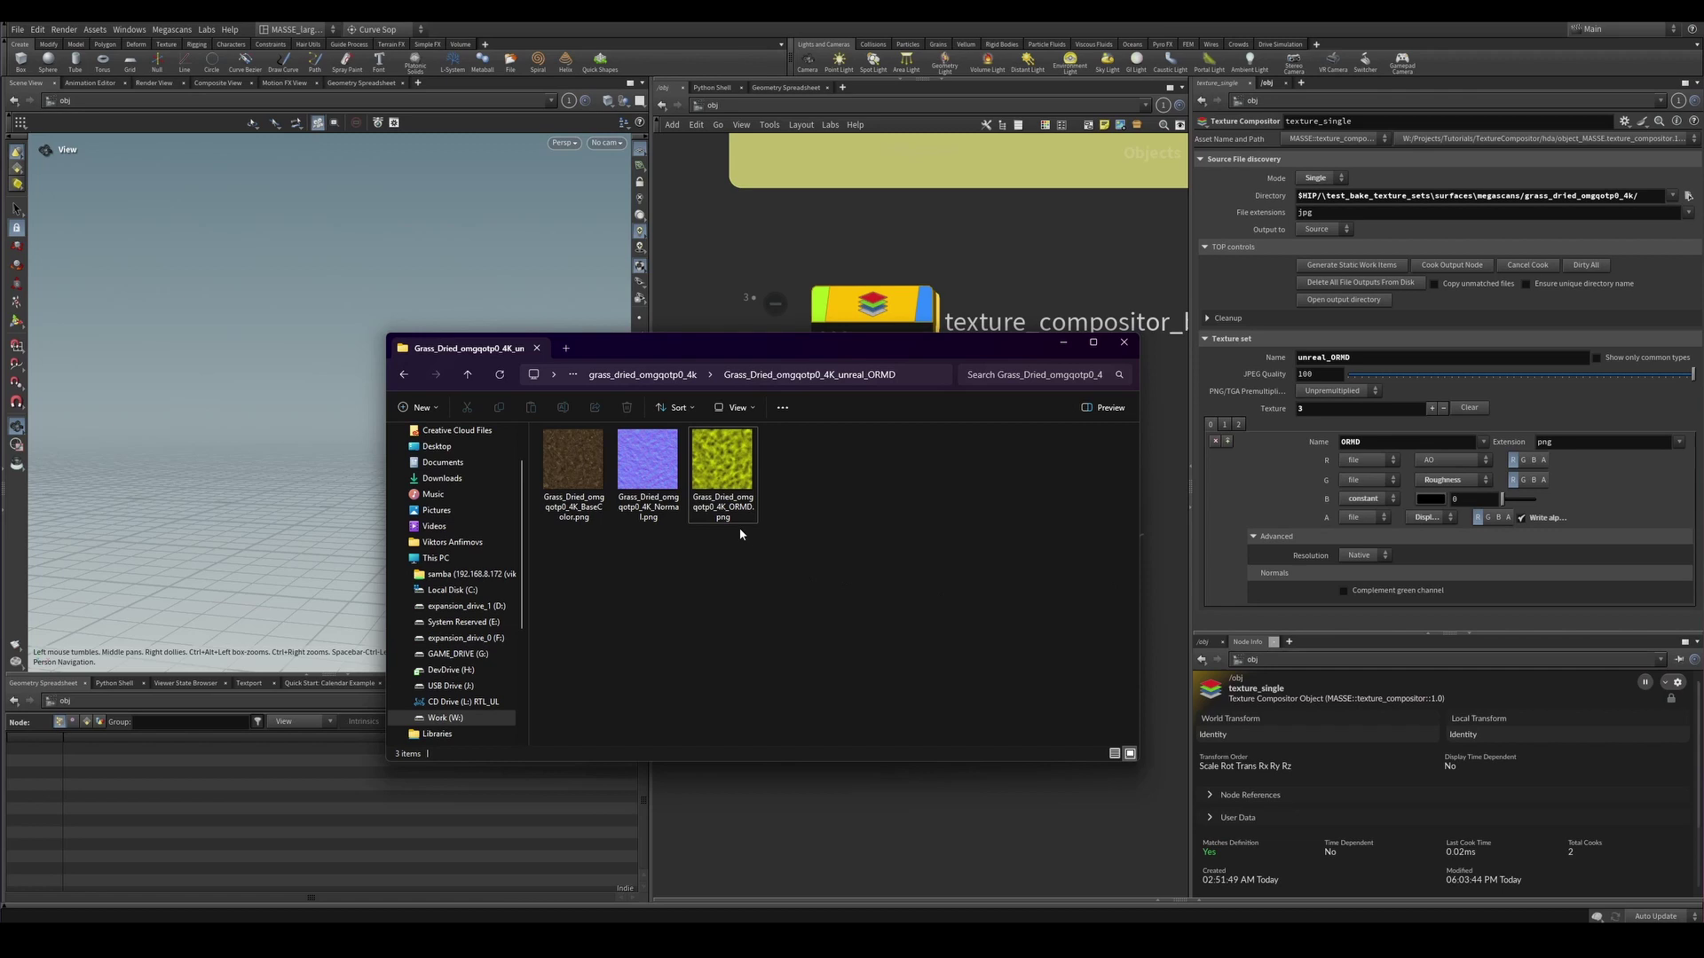
pyautogui.moveTo(748, 520)
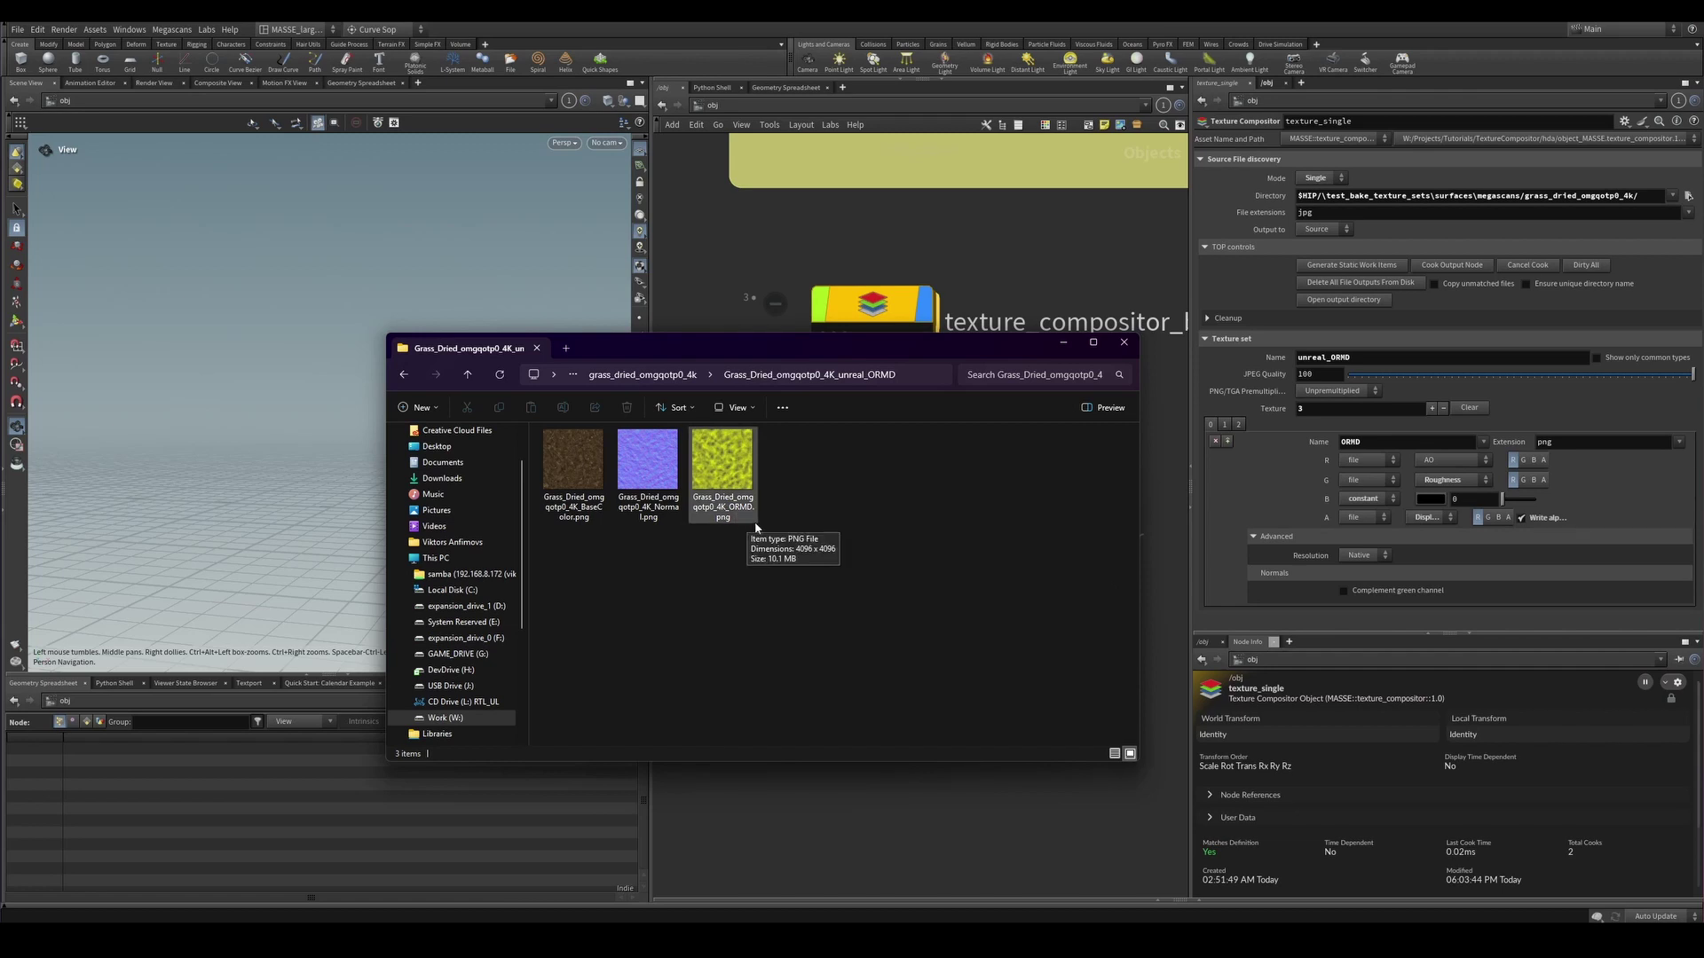
pyautogui.moveTo(821, 622); pyautogui.dragTo(723, 480)
pyautogui.click(952, 569)
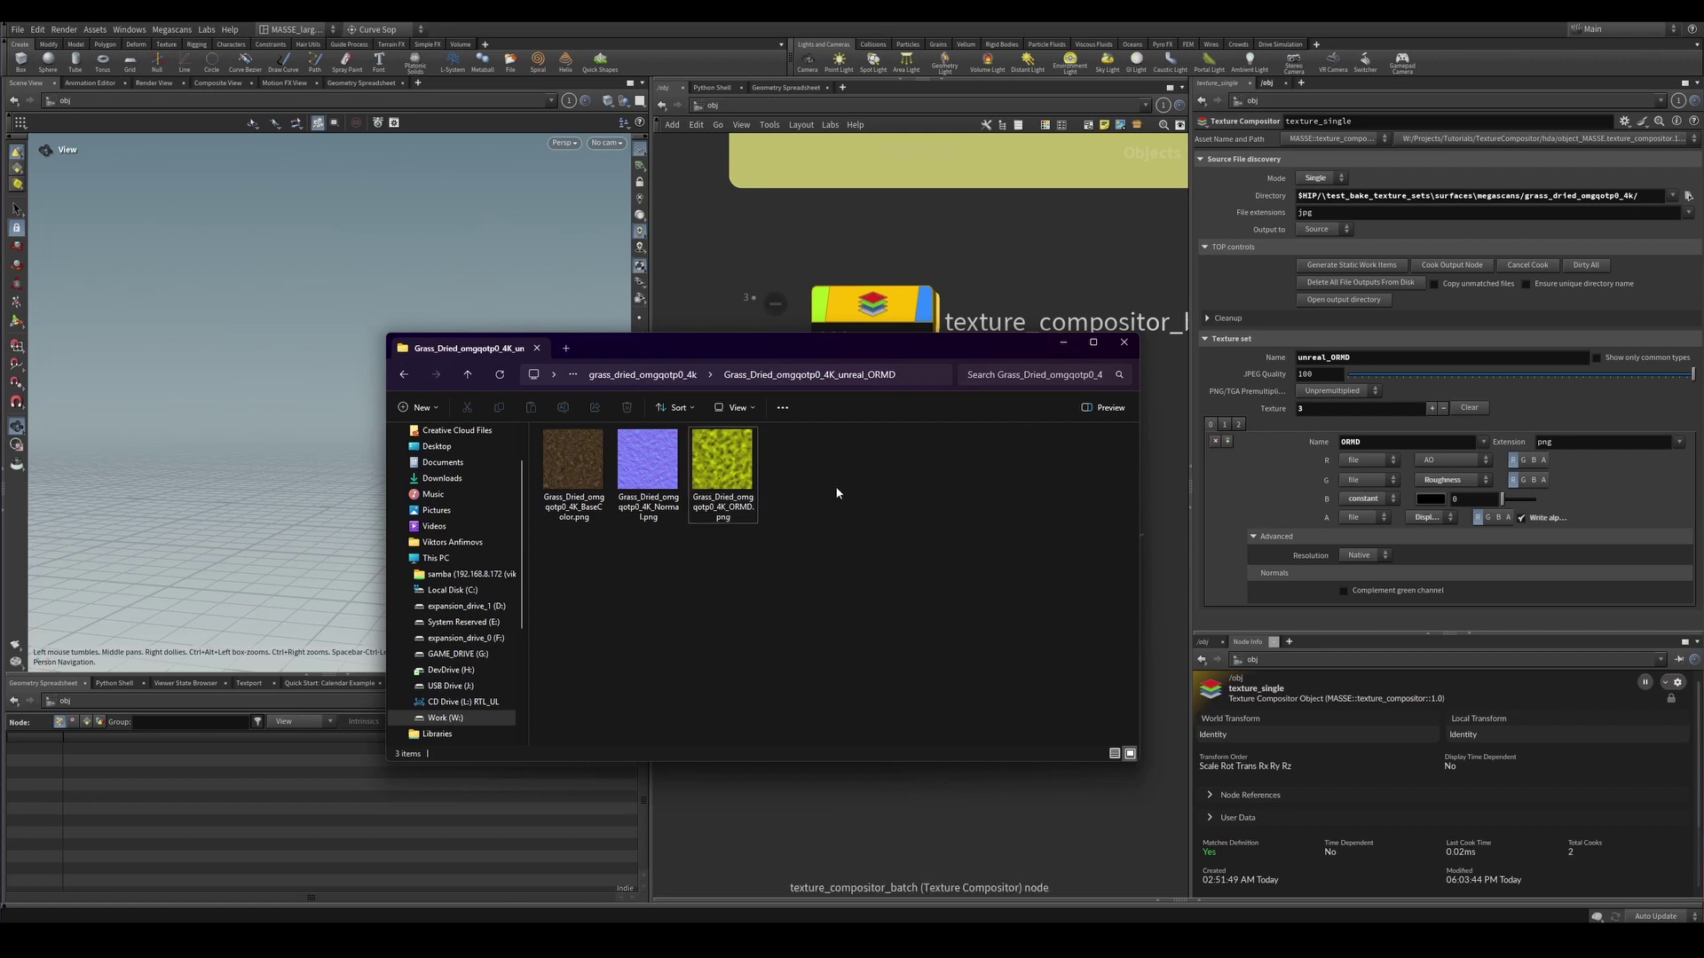
pyautogui.click(1111, 290)
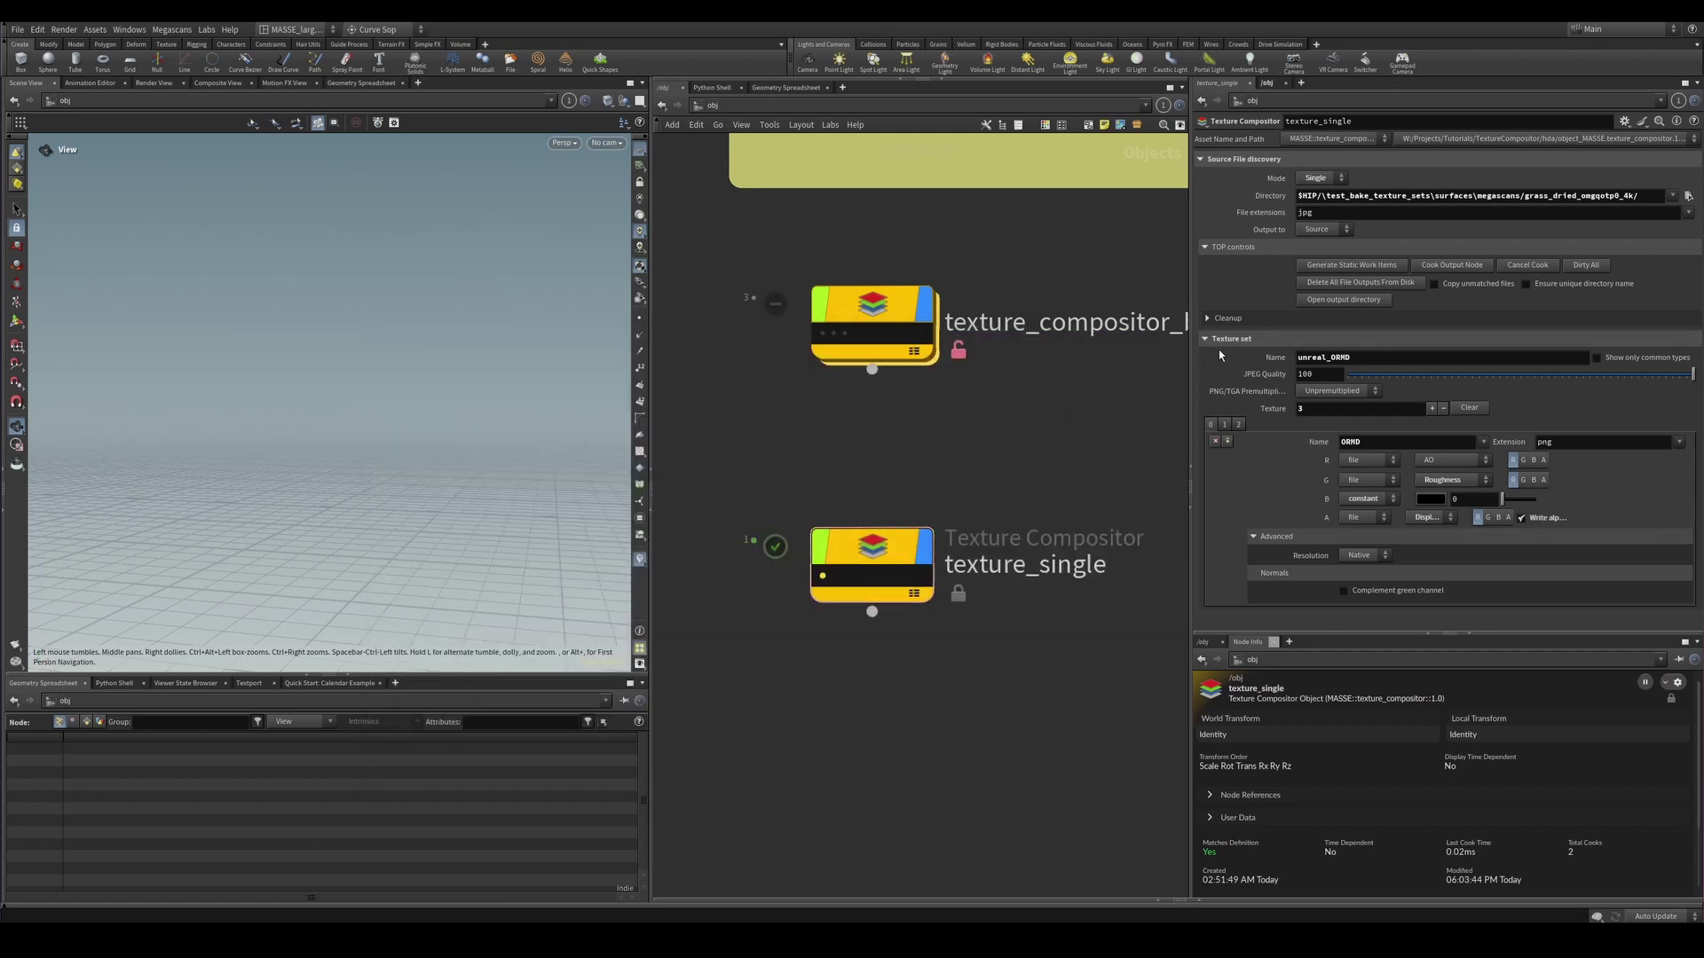
# Give texture_single a fourth texture slot and start picking the red channel's source map.
pyautogui.moveTo(715, 439); pyautogui.dragTo(1159, 621)
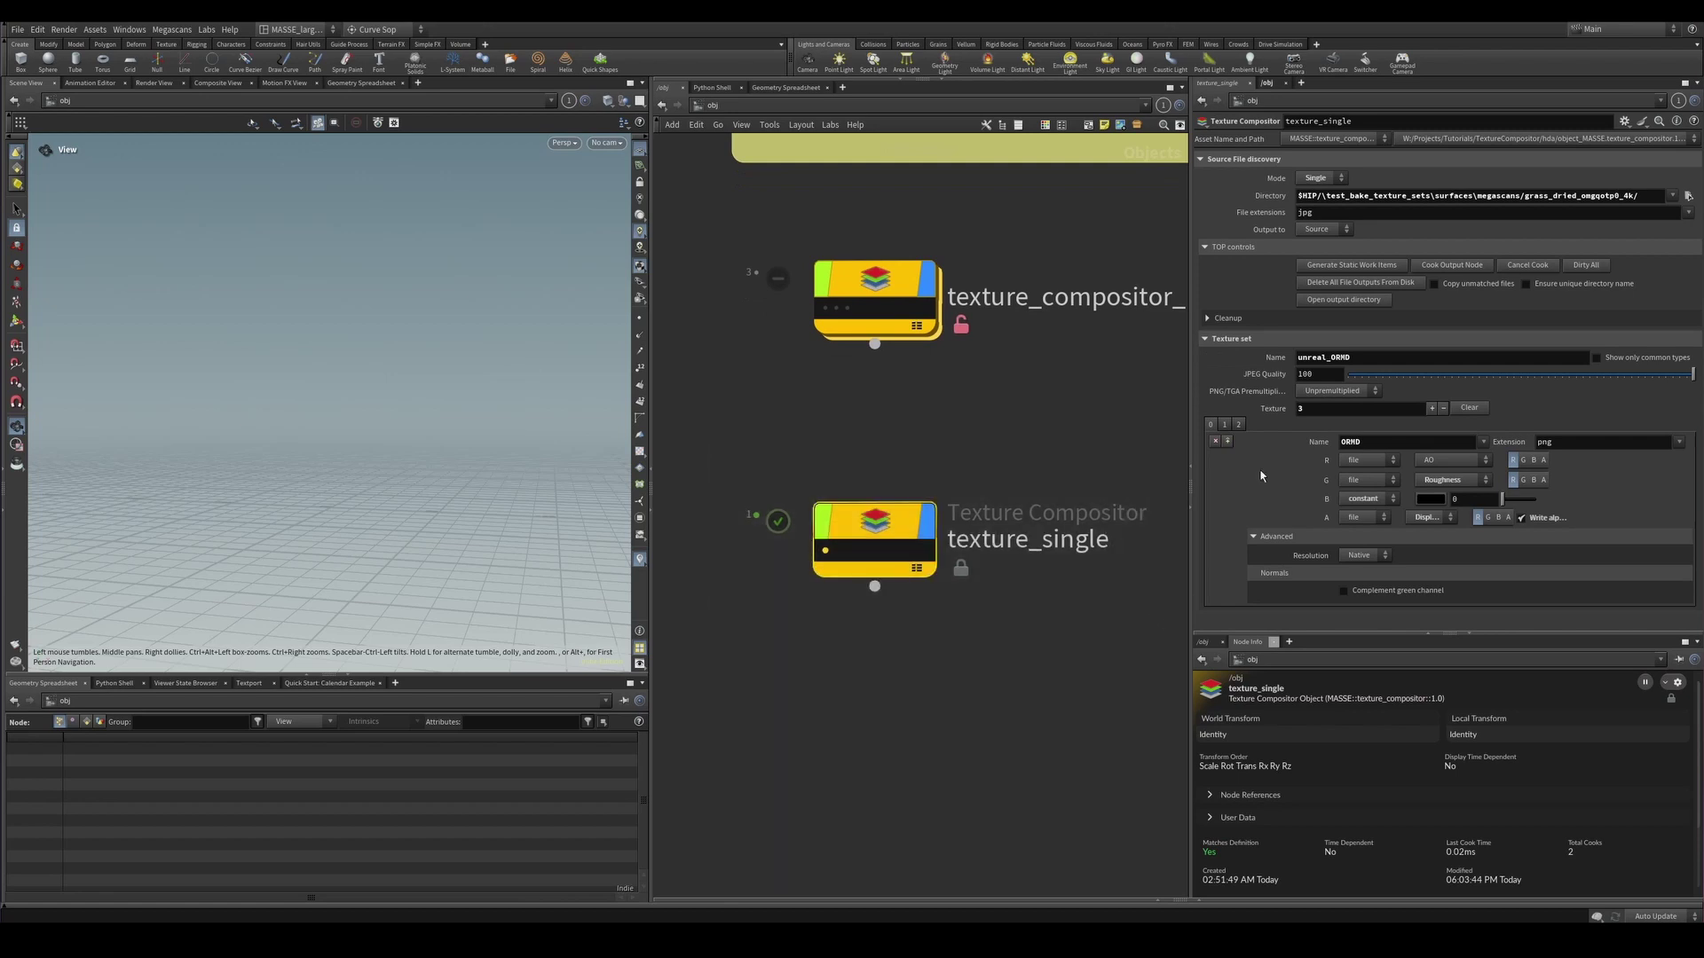
pyautogui.click(1432, 409)
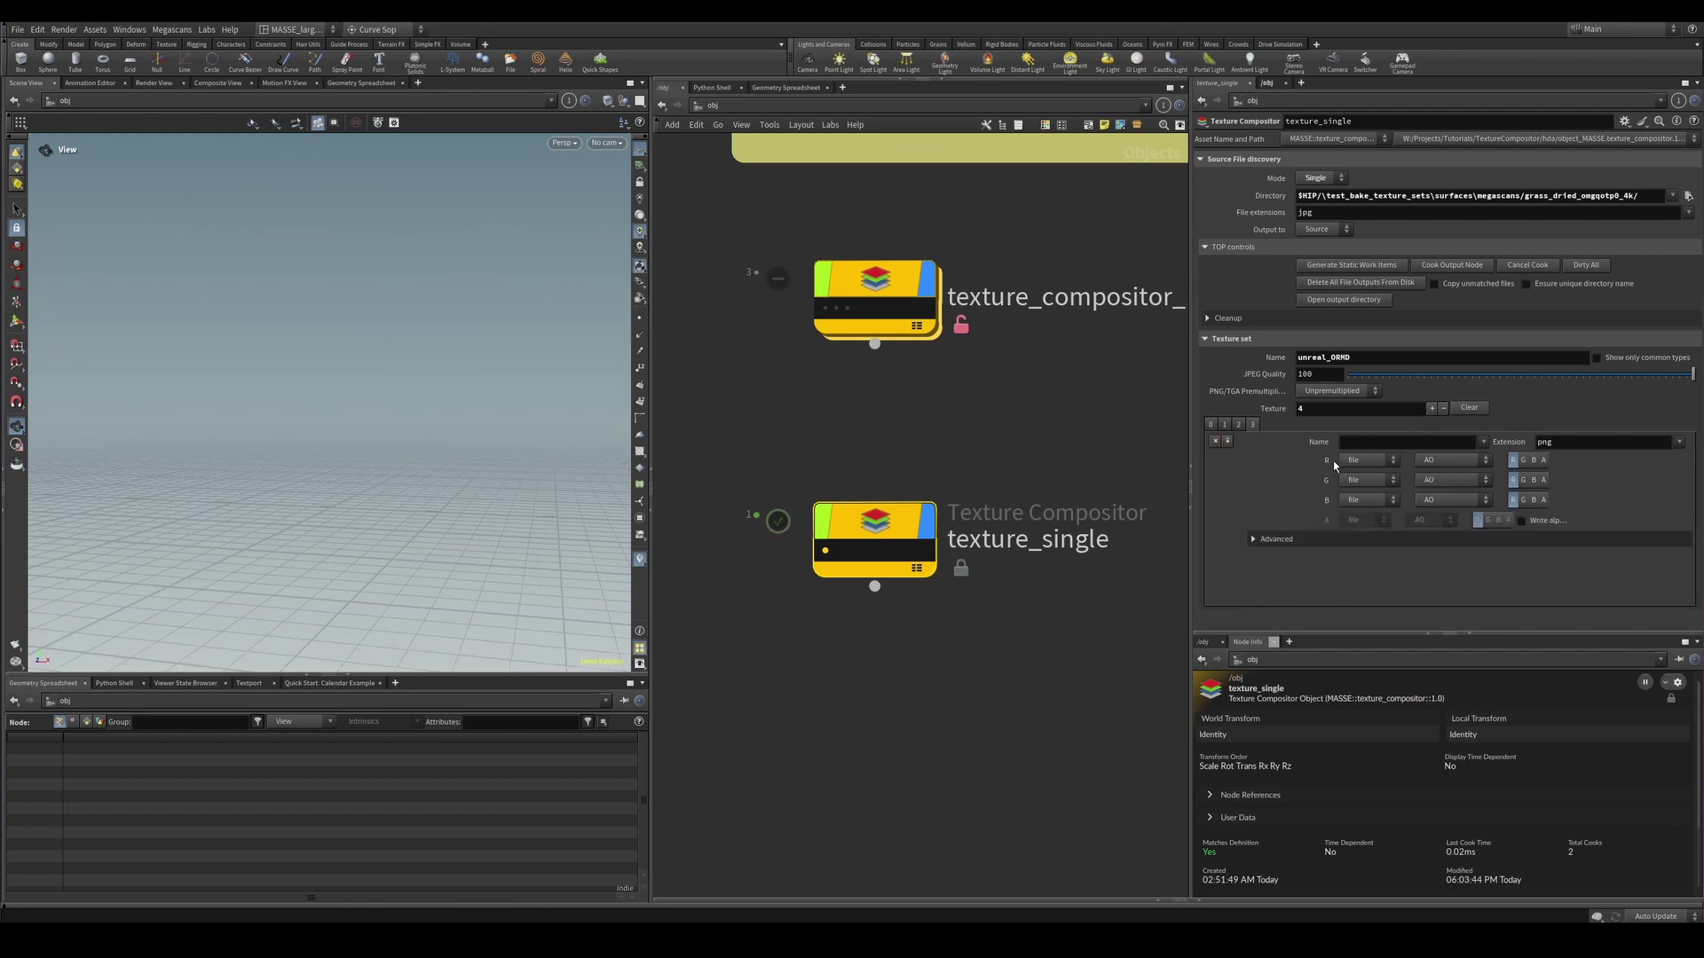
pyautogui.click(1484, 500)
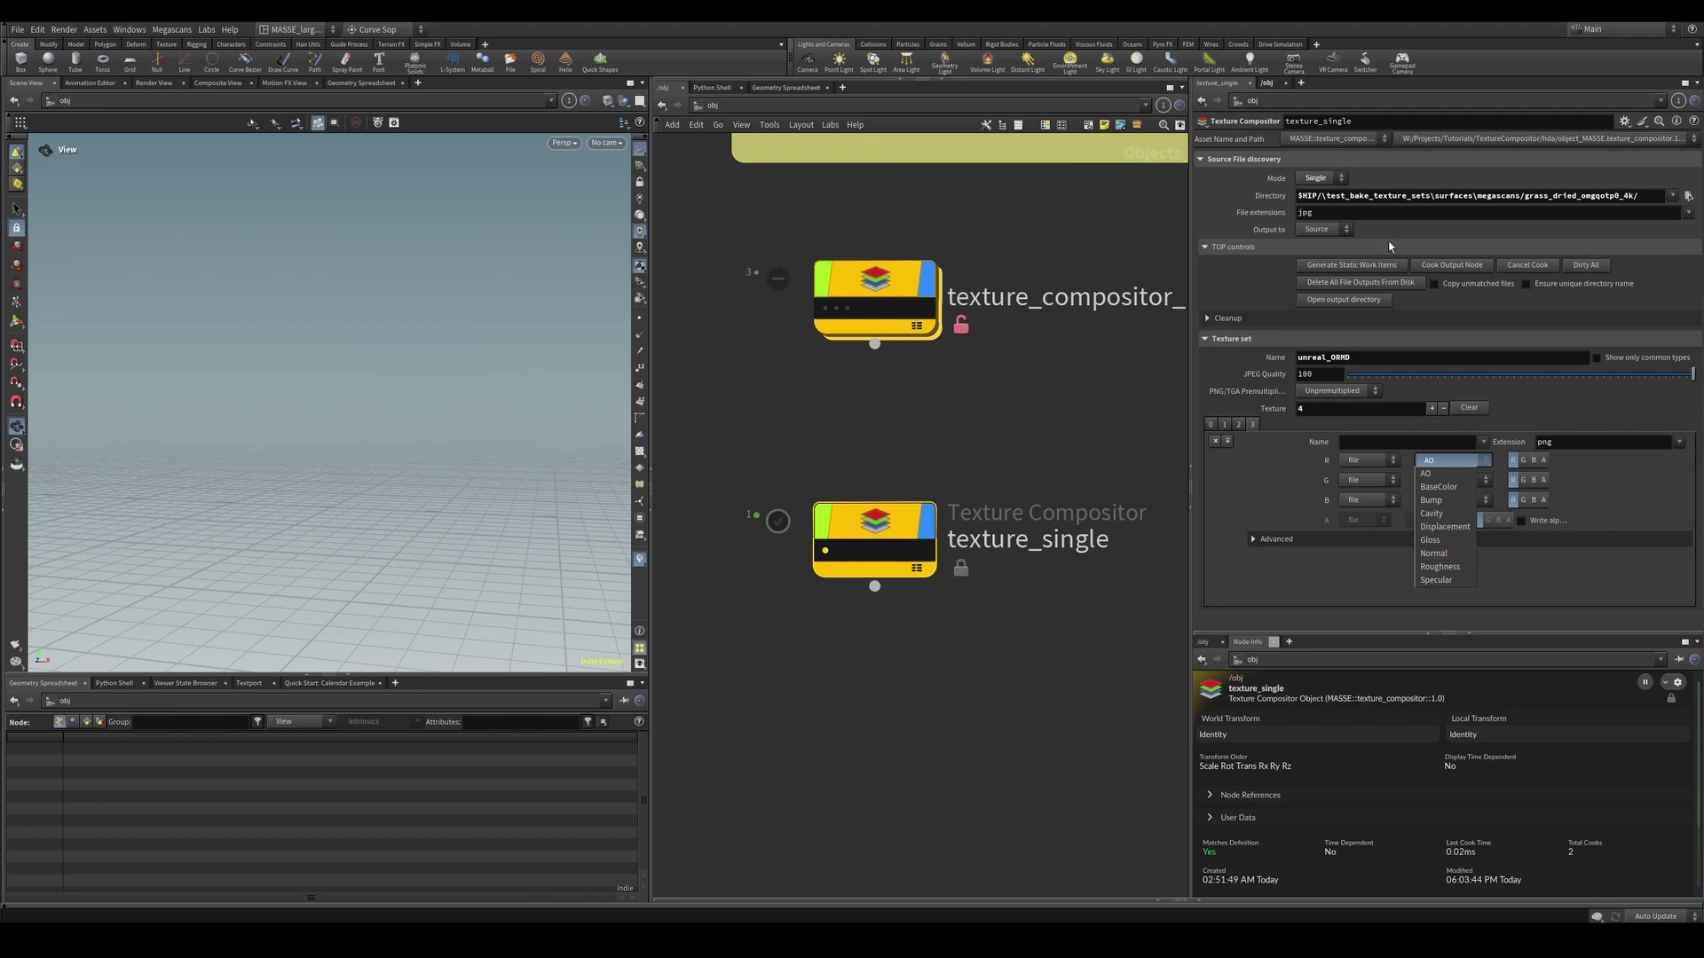
# Pick AO from the R channel source dropdown in texture_single's Texture set.
pyautogui.click(1454, 515)
pyautogui.click(1453, 461)
pyautogui.click(1448, 475)
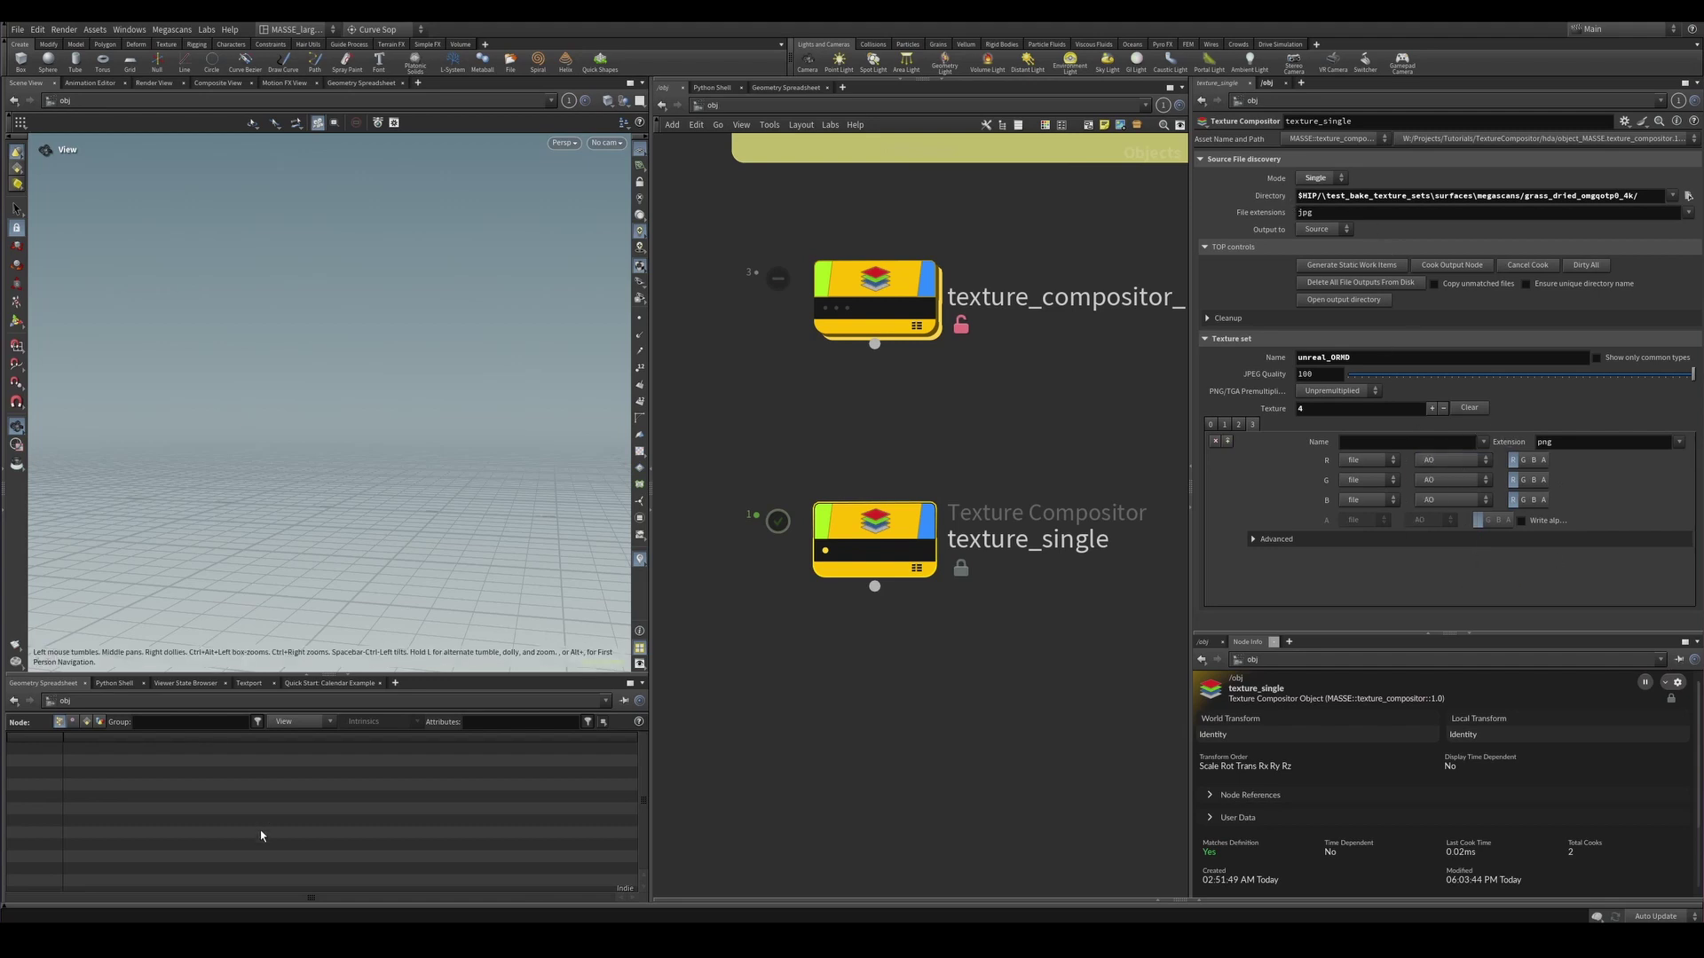
# In File Explorer, go up to grass_dried_omgqotp0_4k, select AO.jpg, then return to Houdini.
pyautogui.click(172, 936)
pyautogui.click(229, 887)
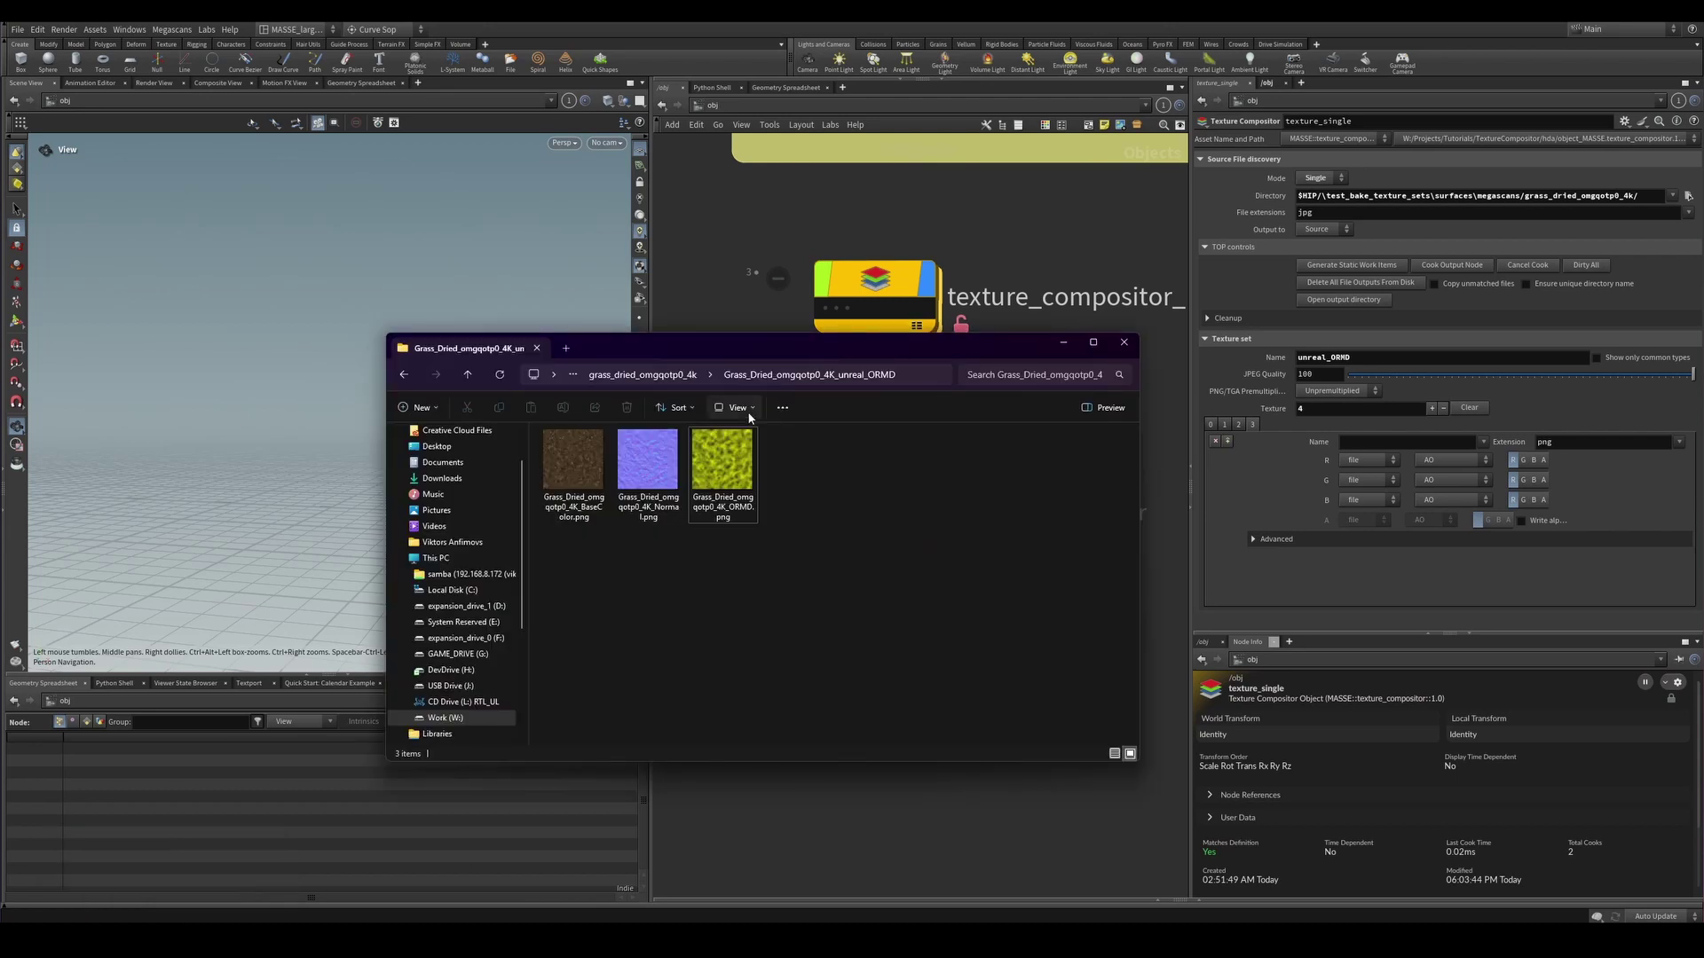
pyautogui.click(643, 374)
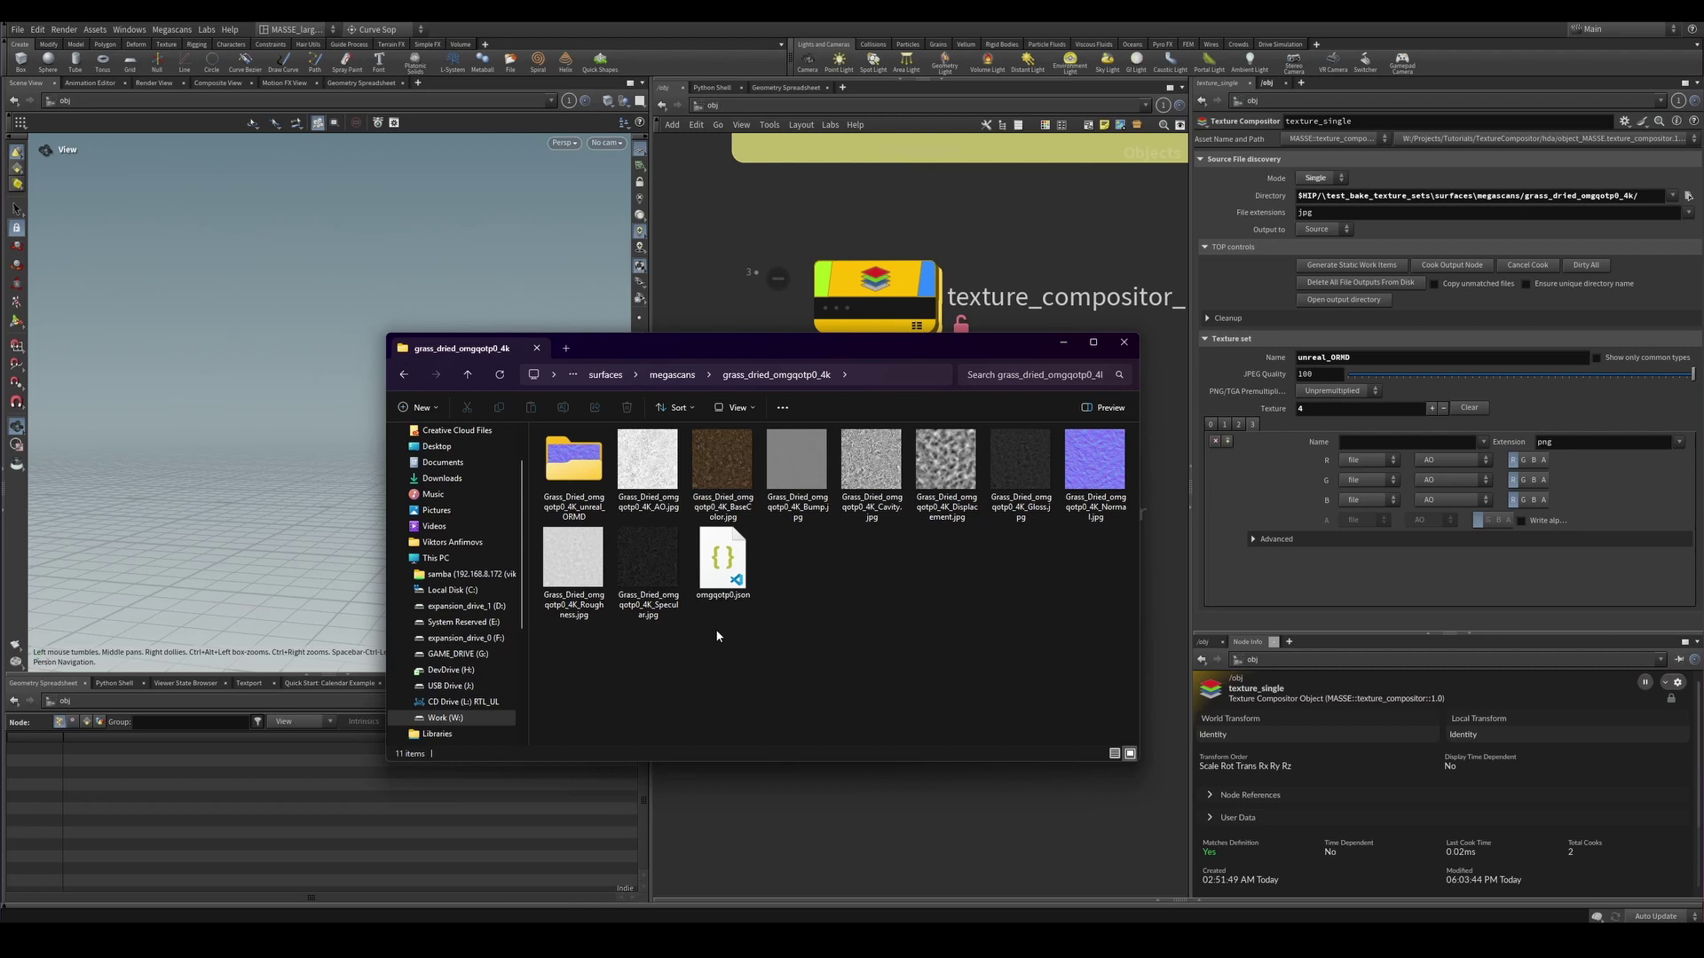
pyautogui.click(653, 512)
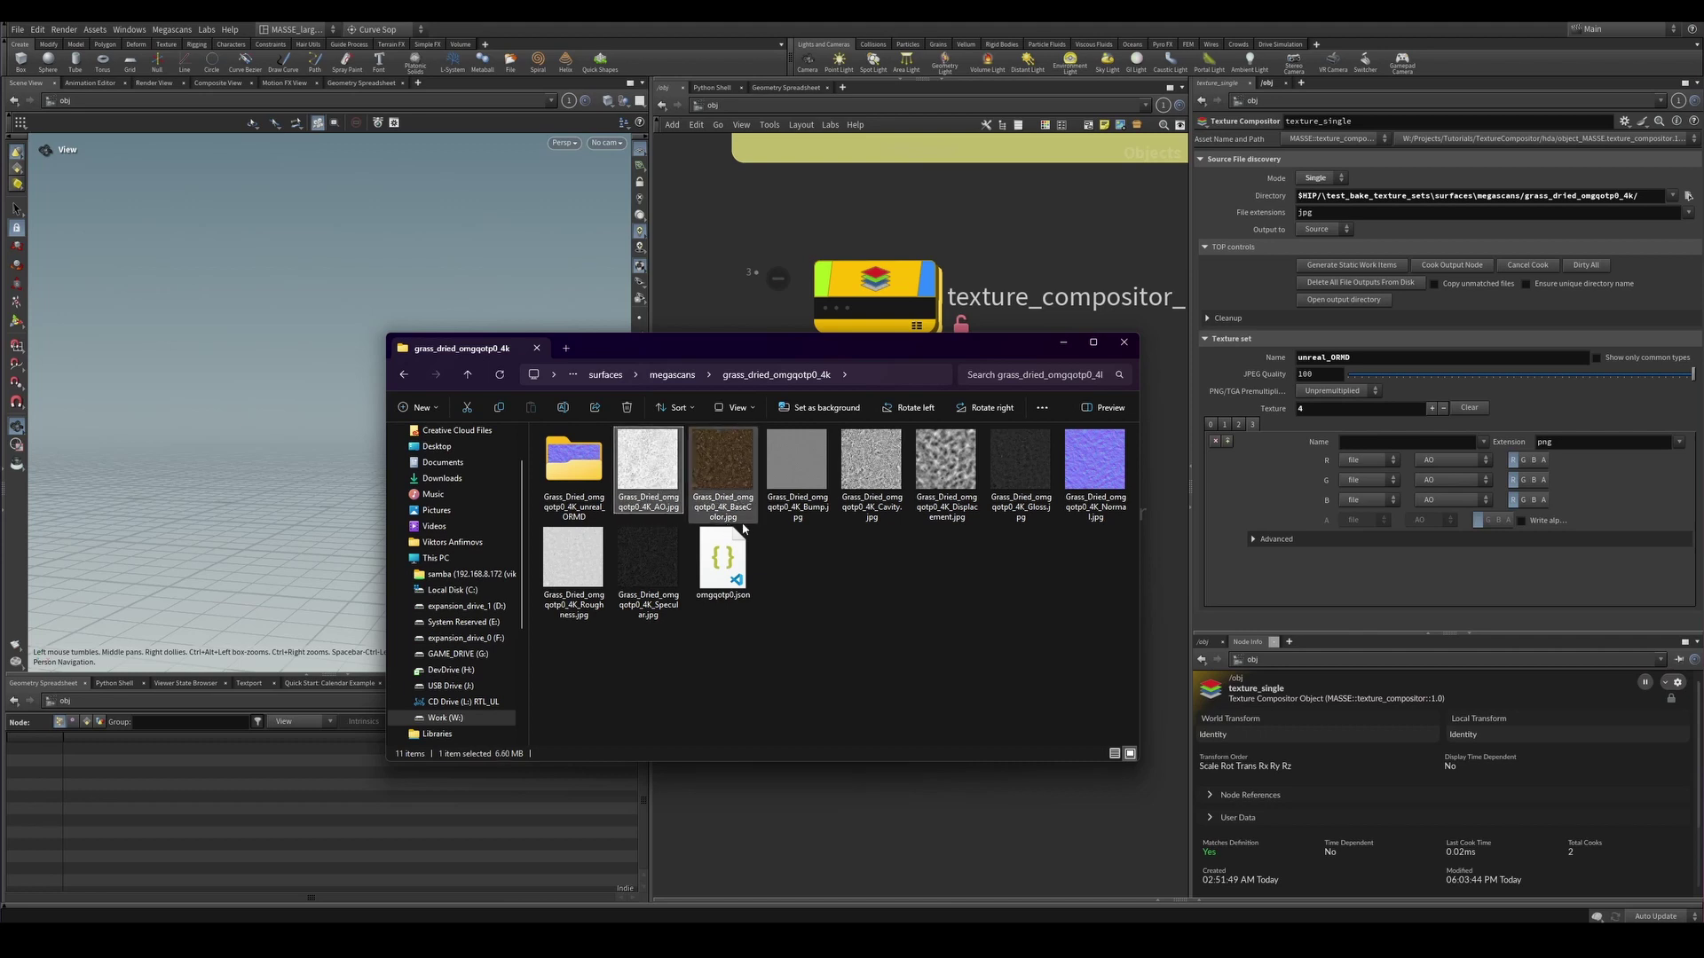
pyautogui.click(1455, 459)
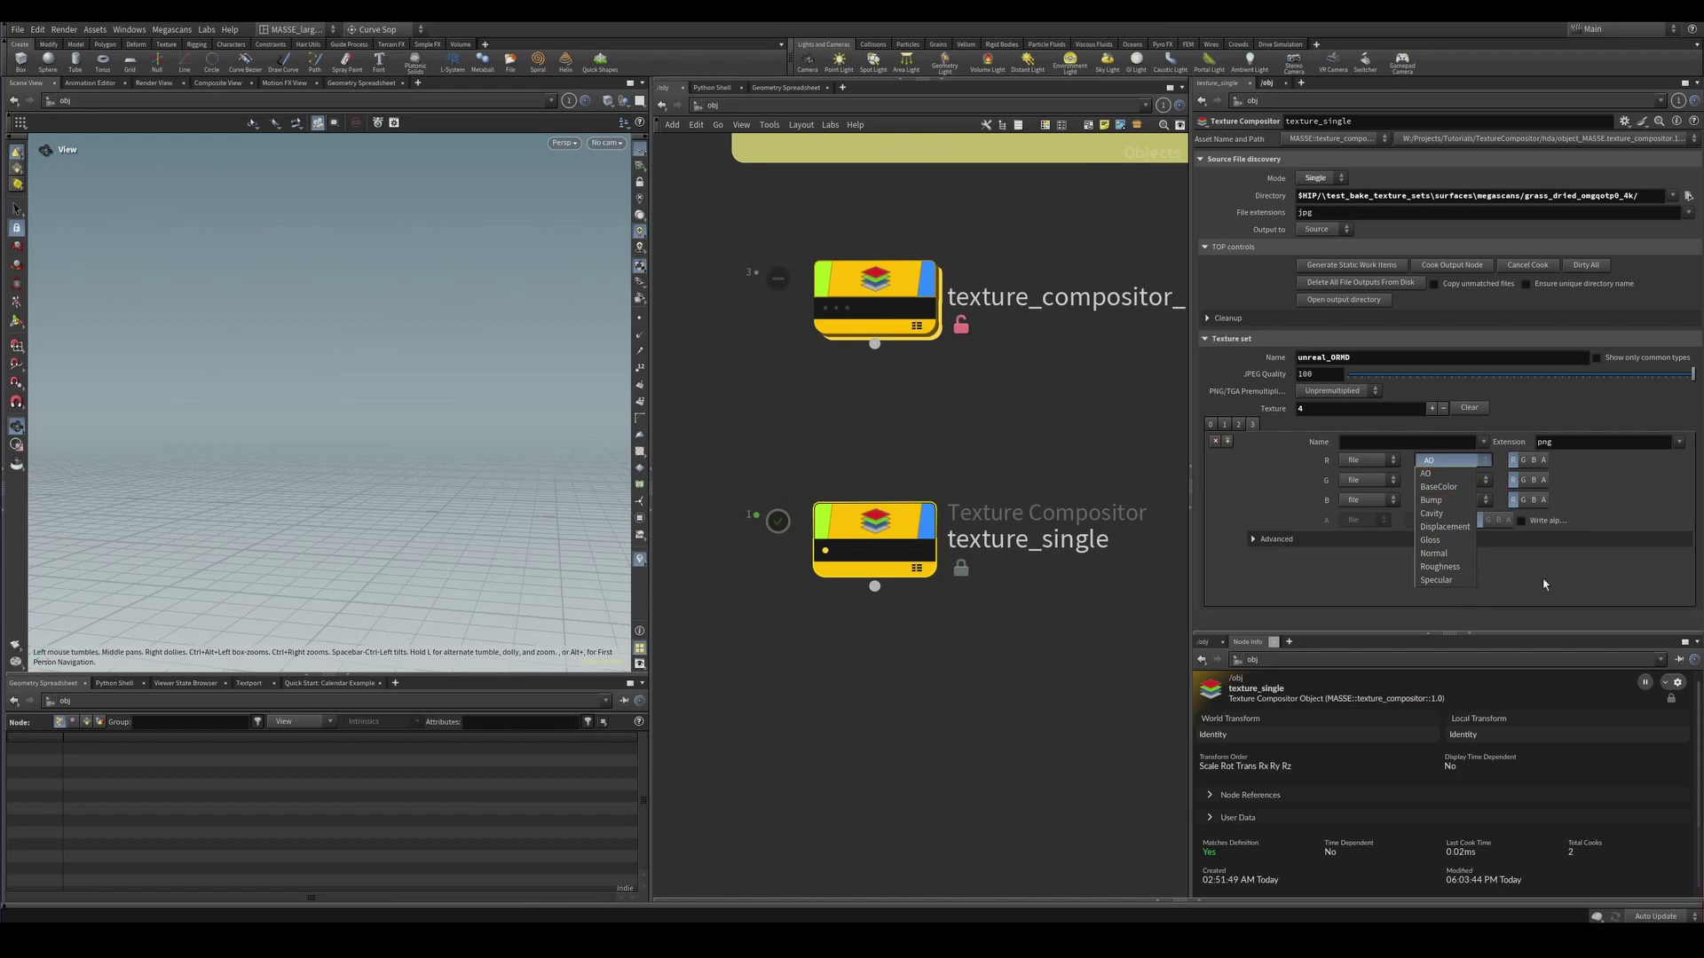
# Change the red channel's source map from AO to BaseColor.
pyautogui.click(1473, 464)
pyautogui.click(1476, 461)
pyautogui.click(1473, 463)
pyautogui.click(1475, 461)
pyautogui.click(1459, 555)
pyautogui.click(1462, 462)
pyautogui.click(1460, 488)
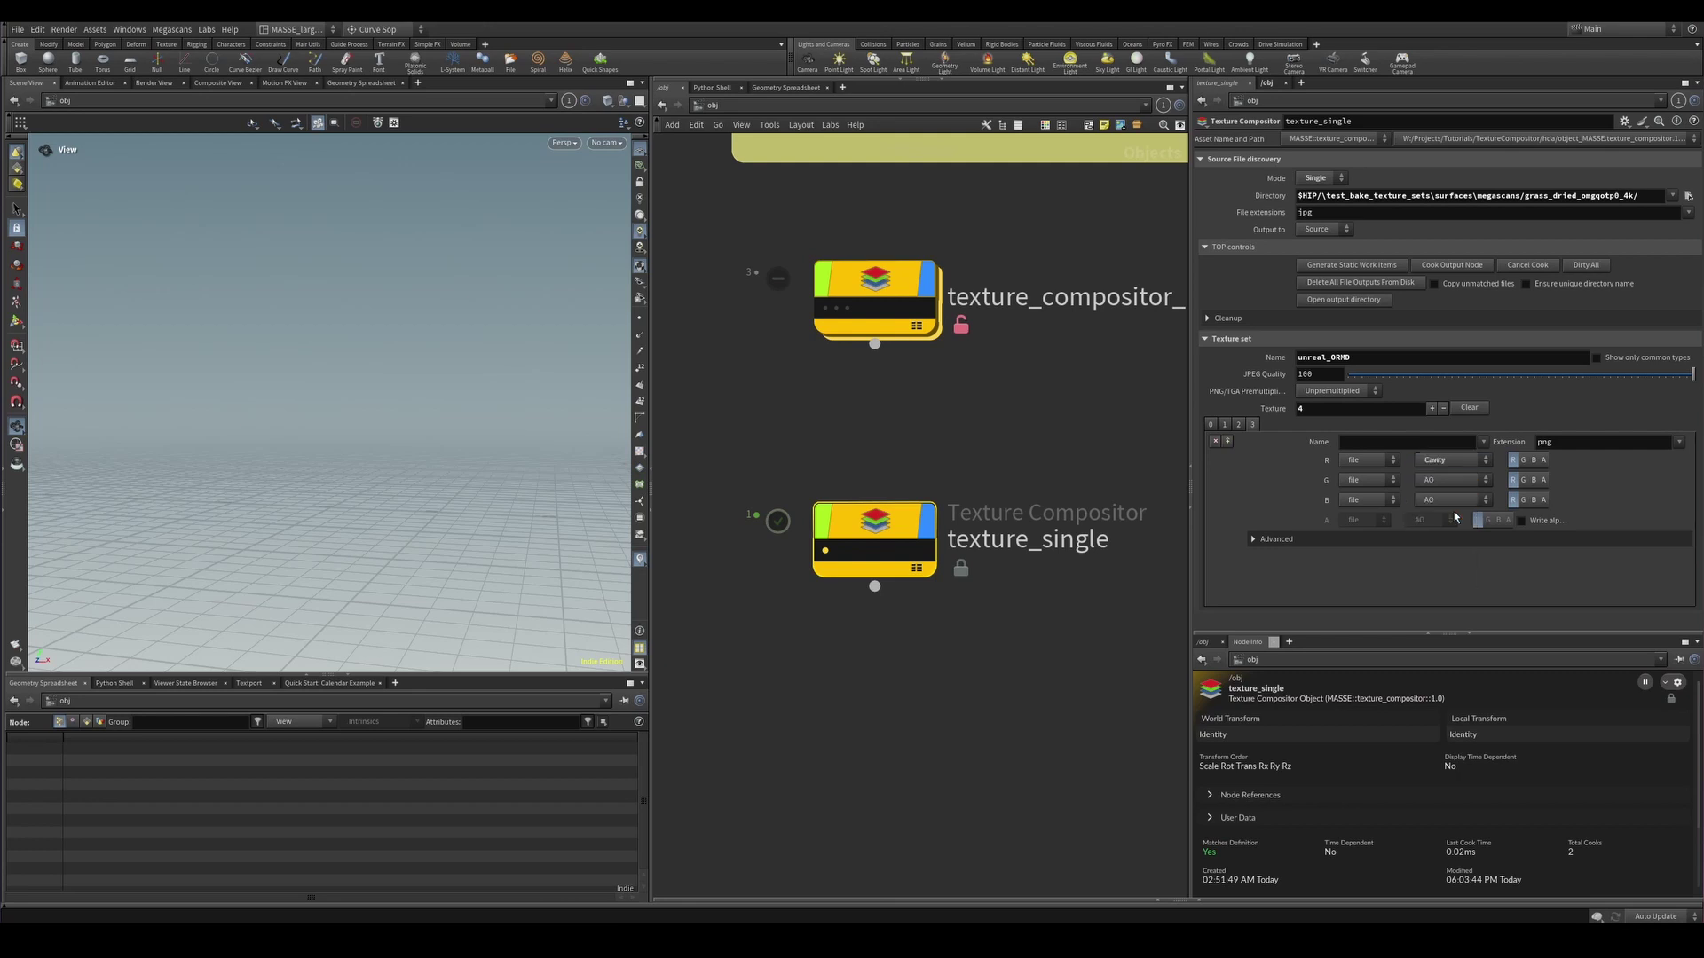
pyautogui.click(1455, 461)
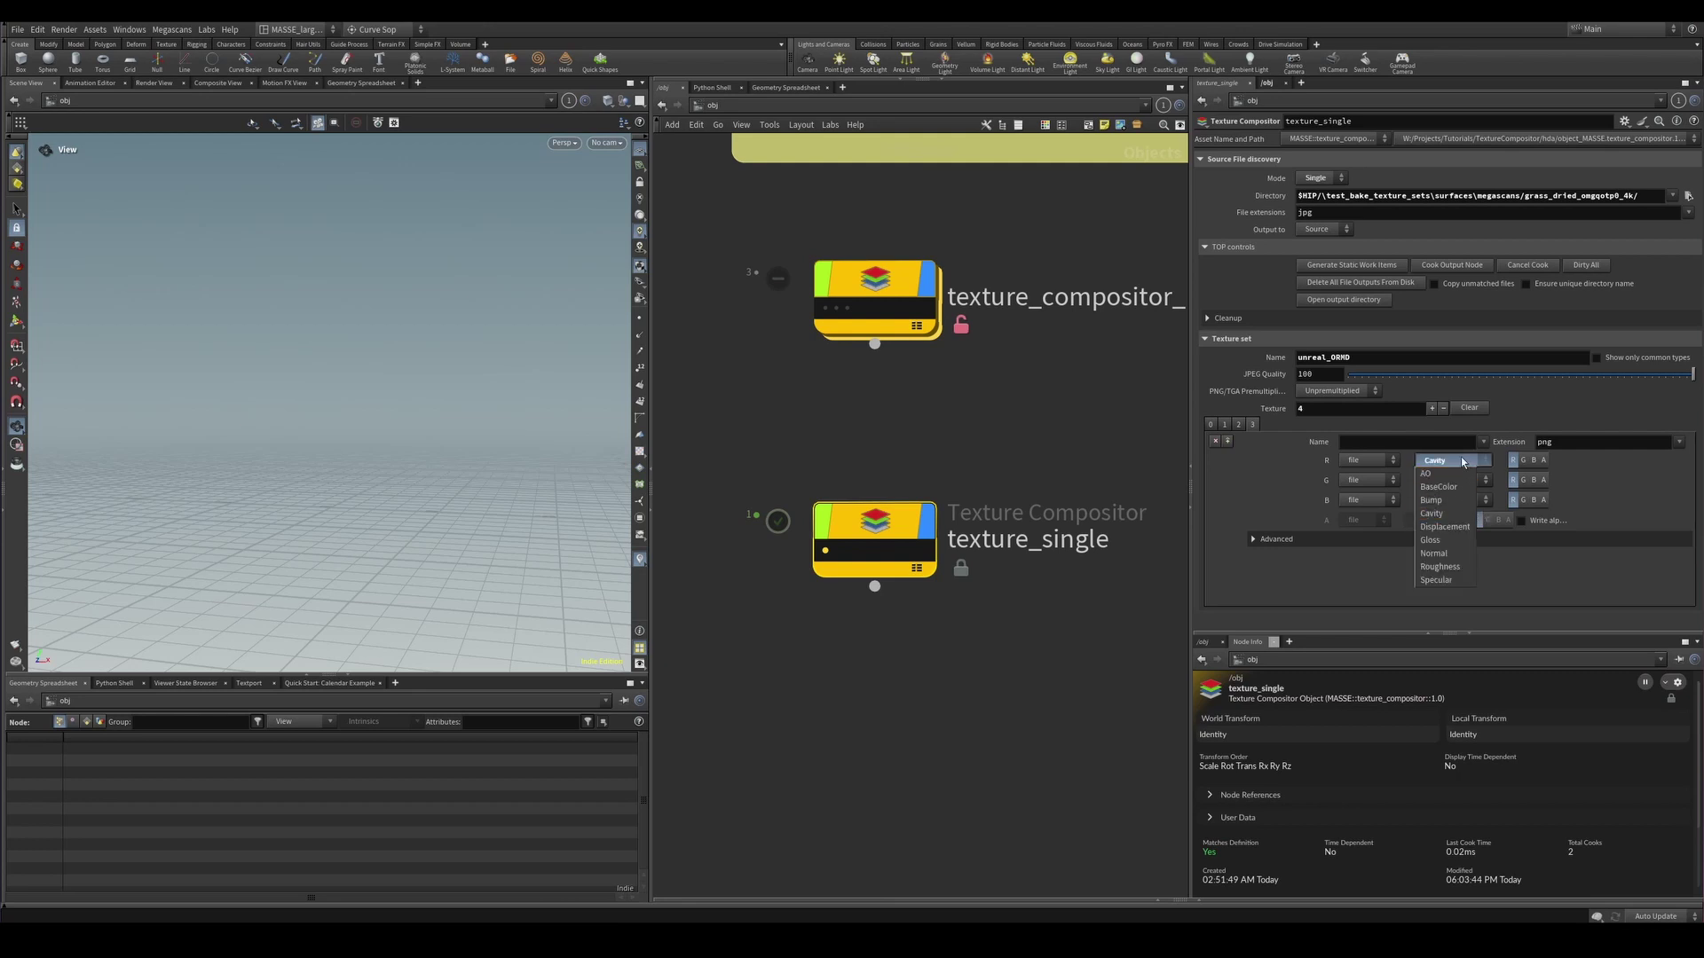
pyautogui.click(1448, 488)
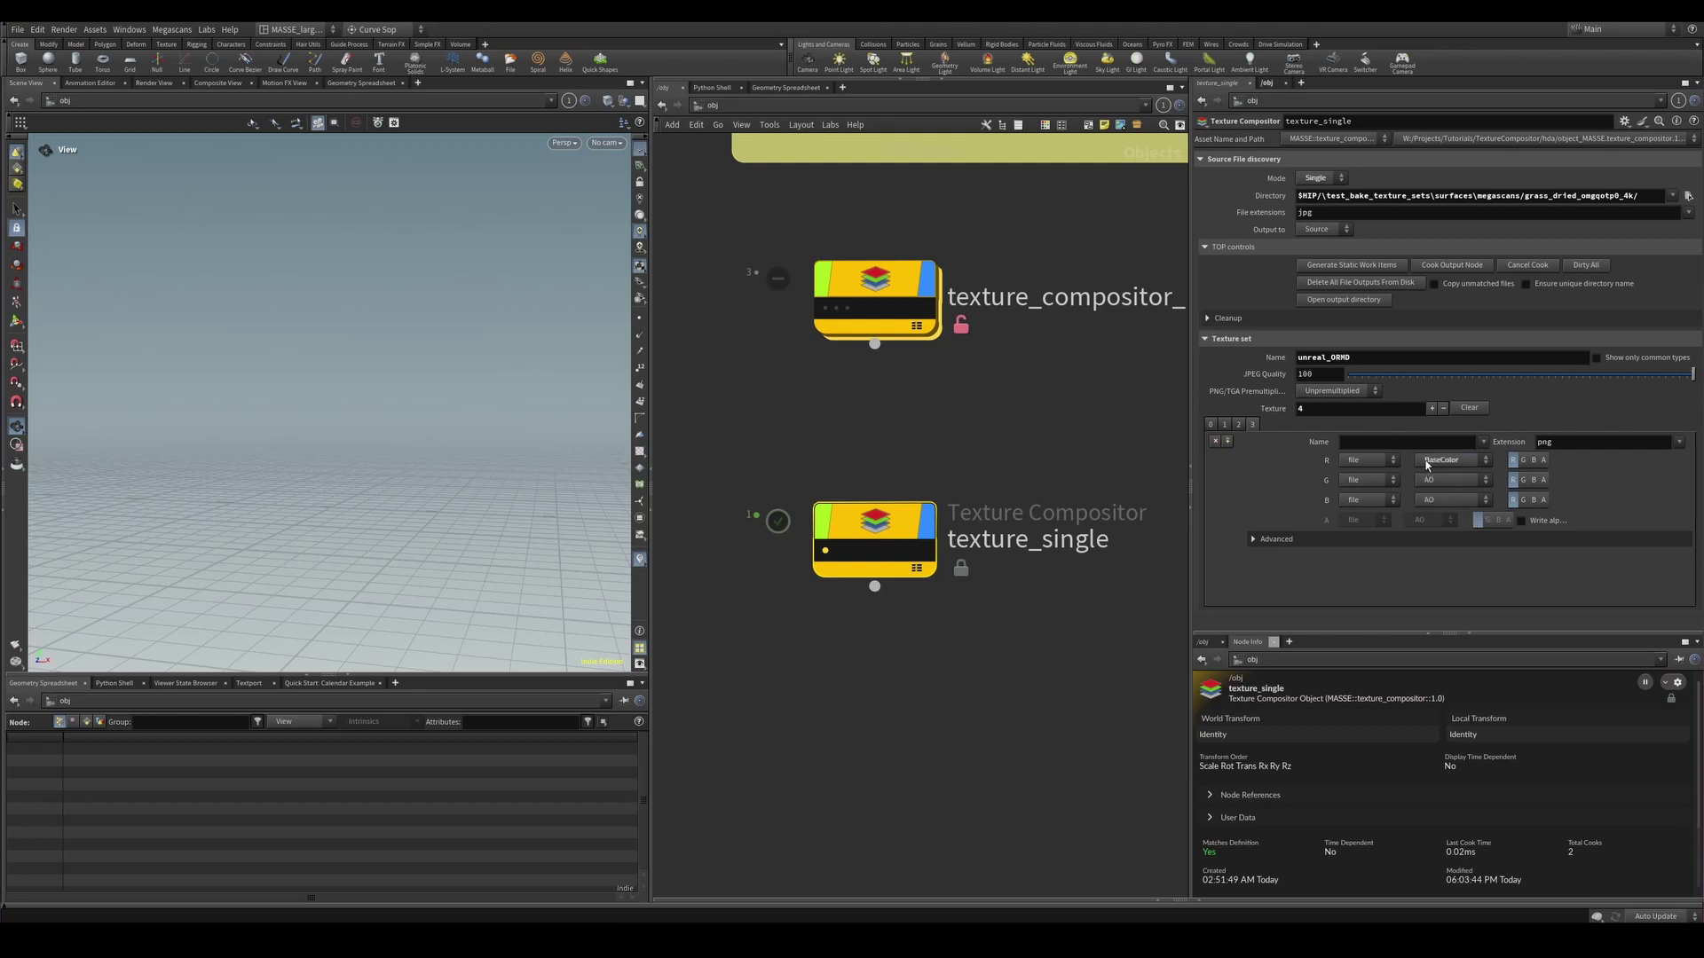
# Feed the red channel from BaseColor's red component and show the BaseColor texture entry.
pyautogui.click(1523, 460)
pyautogui.click(1533, 461)
pyautogui.click(1544, 461)
pyautogui.click(1534, 461)
pyautogui.click(1523, 461)
pyautogui.click(1543, 461)
pyautogui.click(1513, 461)
pyautogui.click(1239, 425)
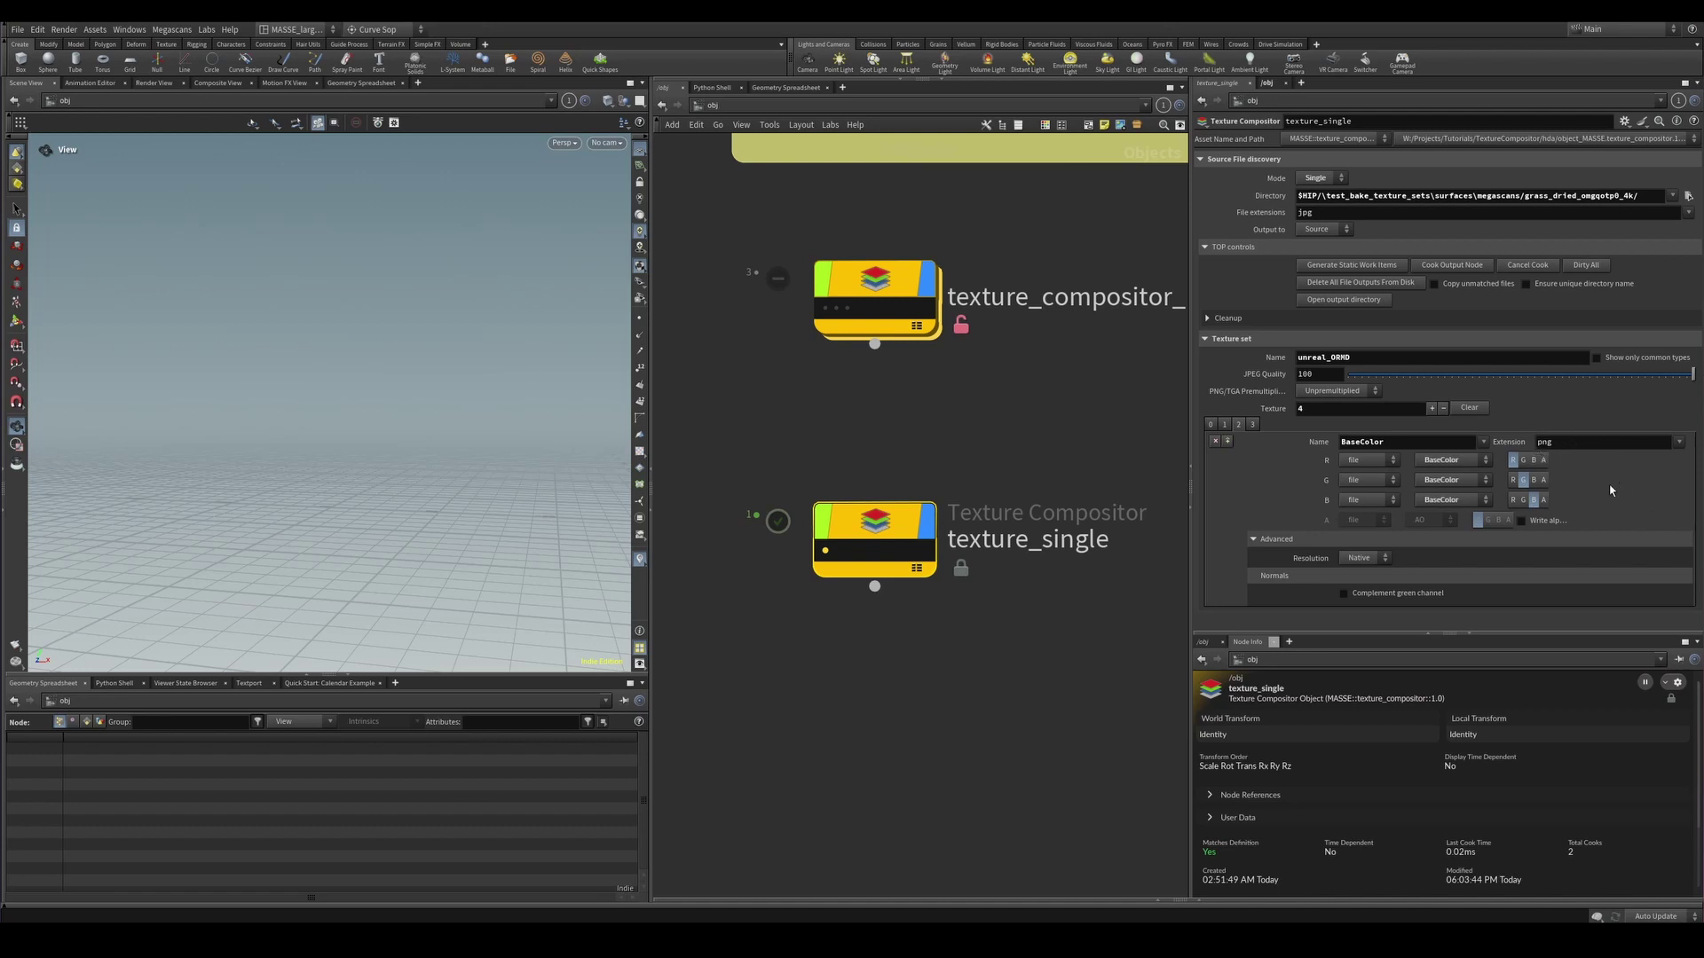
# Turn Write alpha on with AO as its source, then switch it back off.
pyautogui.click(1553, 521)
pyautogui.click(1437, 522)
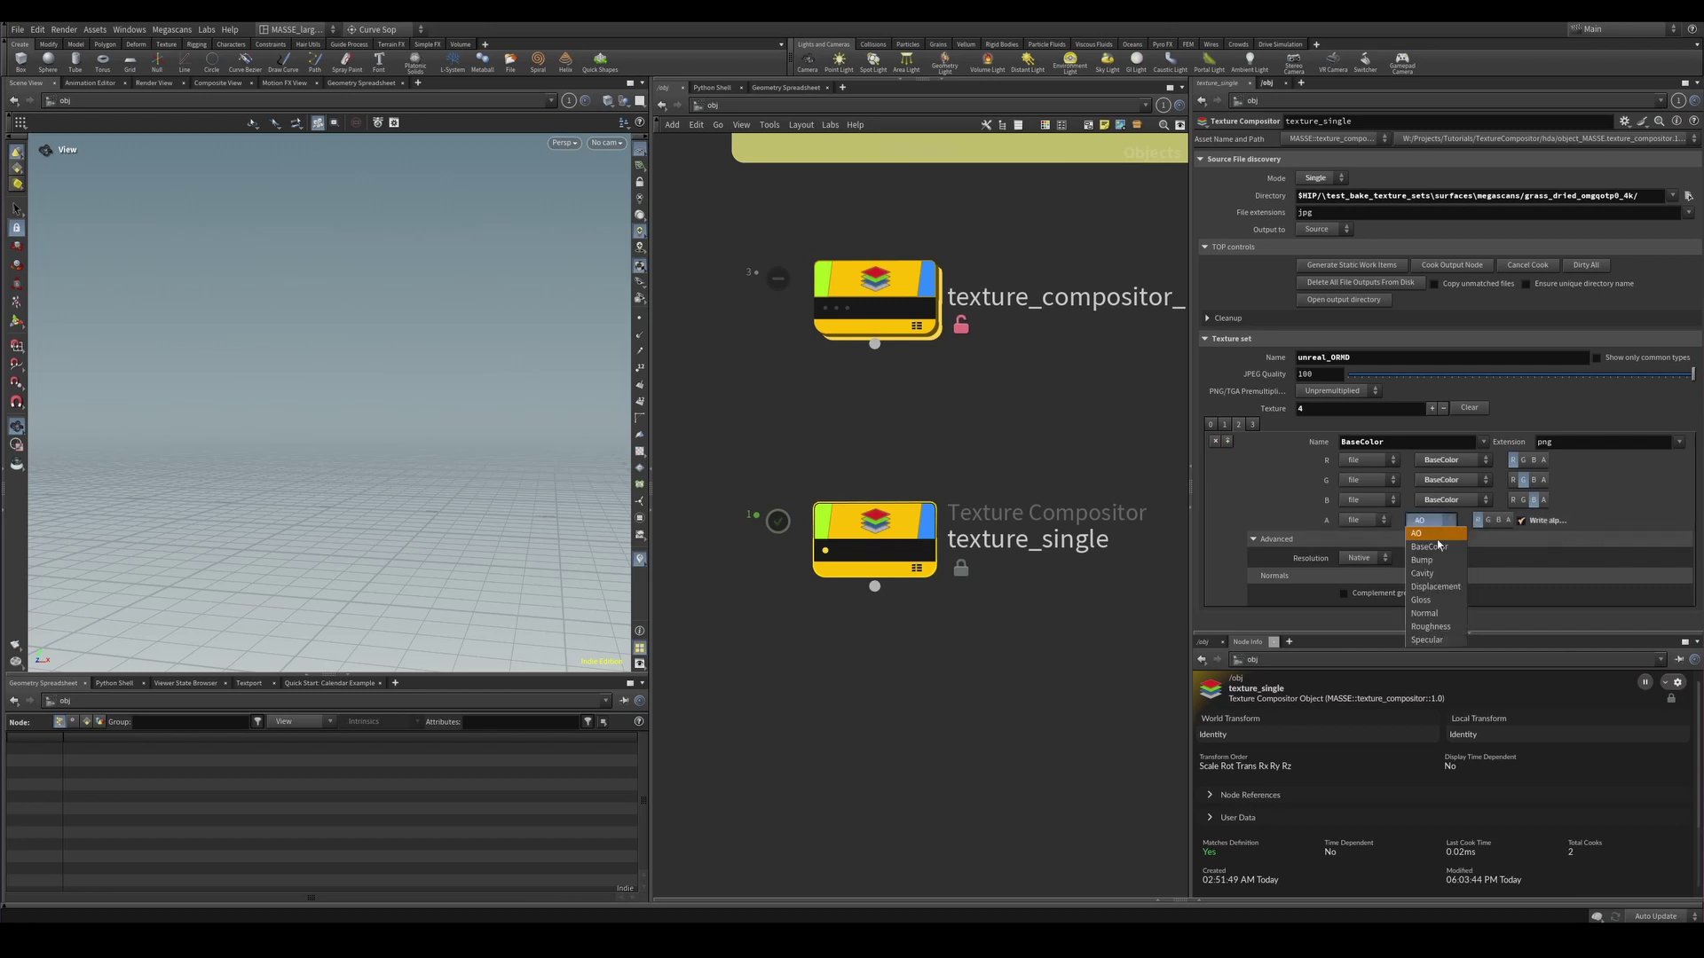
pyautogui.click(1436, 538)
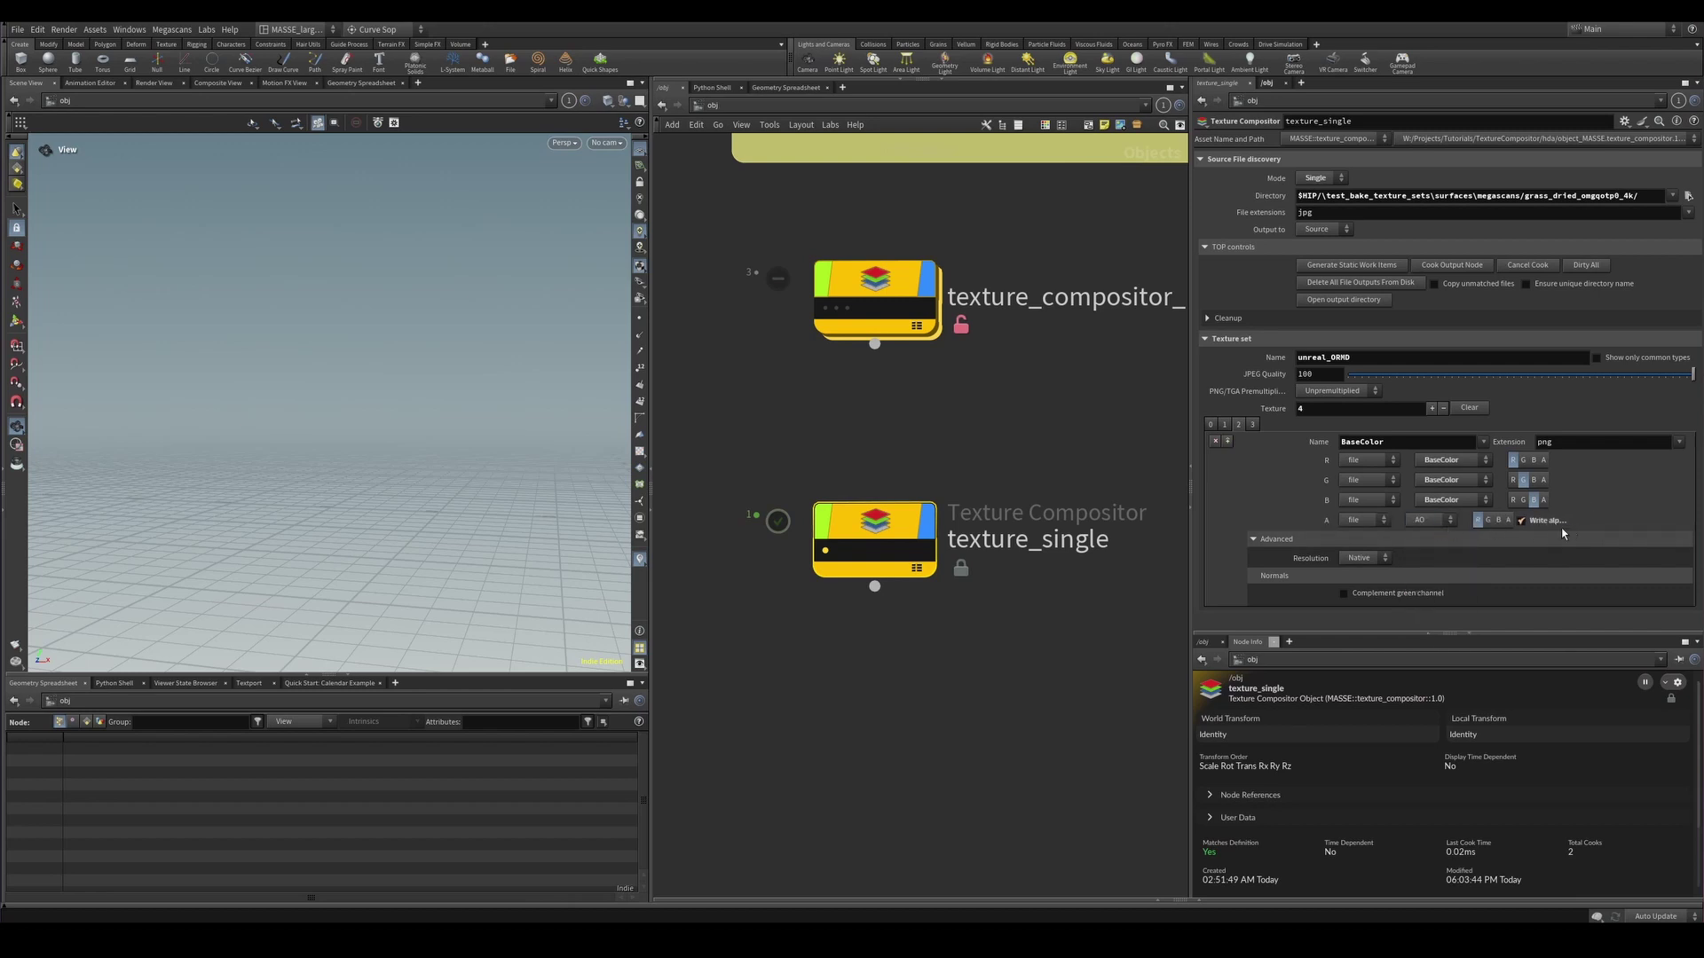
pyautogui.click(1558, 523)
# Show the ORMD entry, confirm alpha uses Displacement, and focus the Extension field.
pyautogui.click(1210, 425)
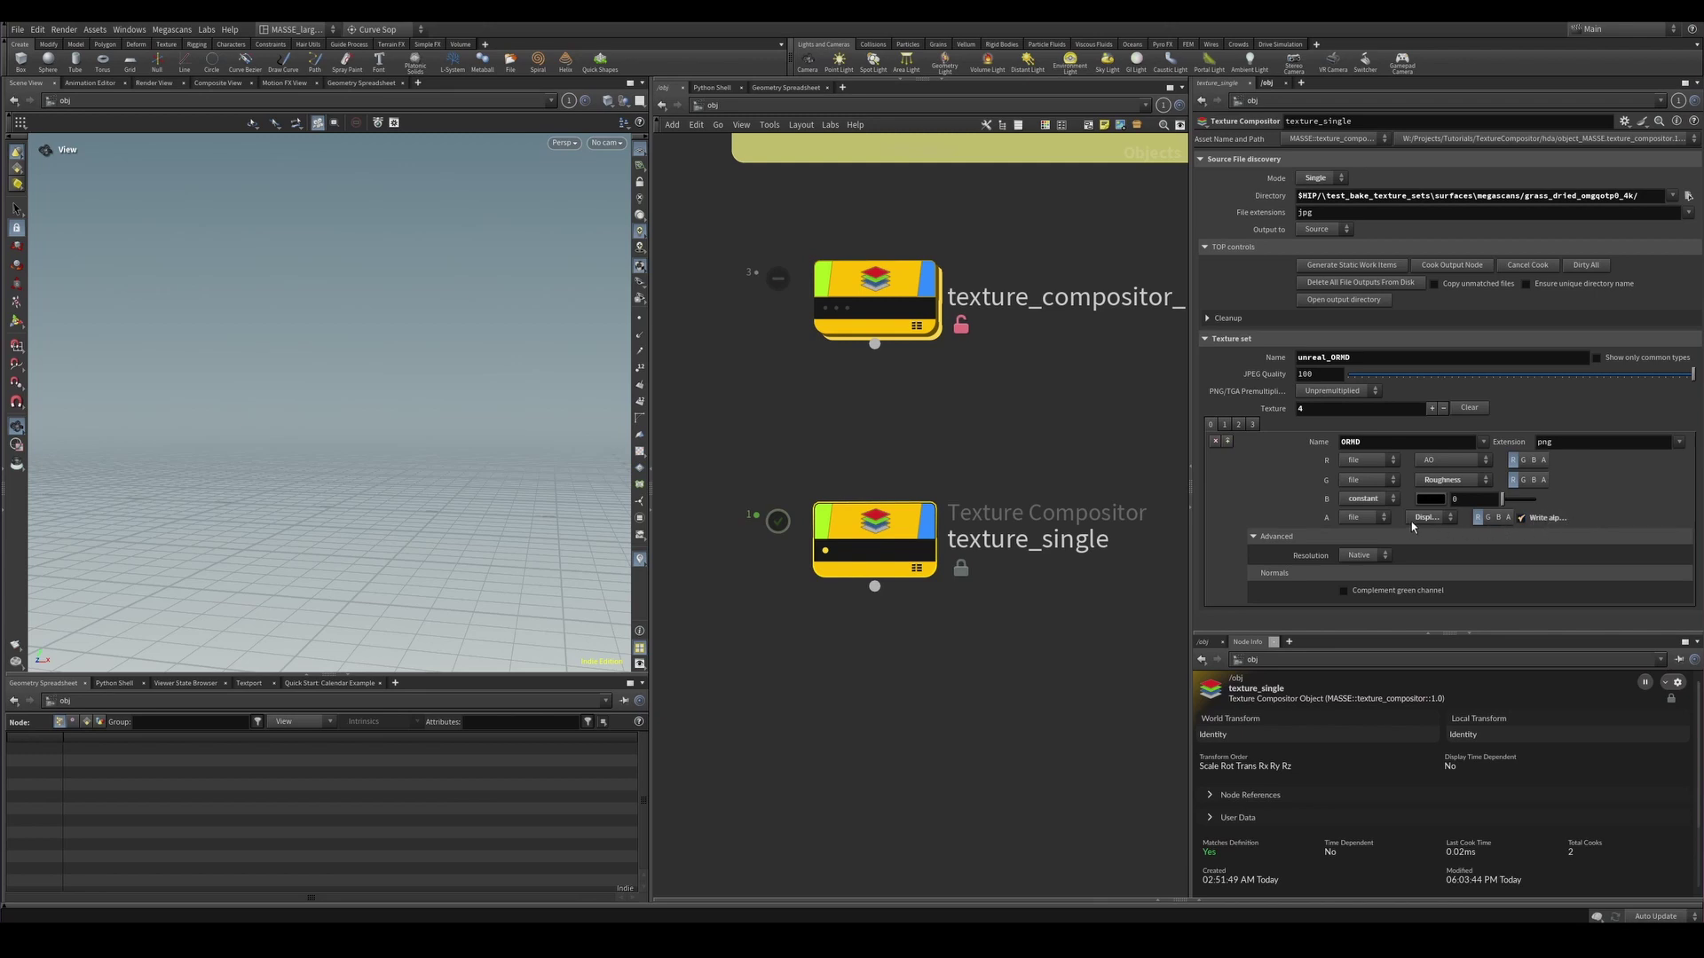
pyautogui.click(1437, 518)
pyautogui.click(1467, 531)
pyautogui.click(1623, 442)
# Try the Advanced Resolution options, settling the ORMD entry on 2k.
pyautogui.click(1365, 558)
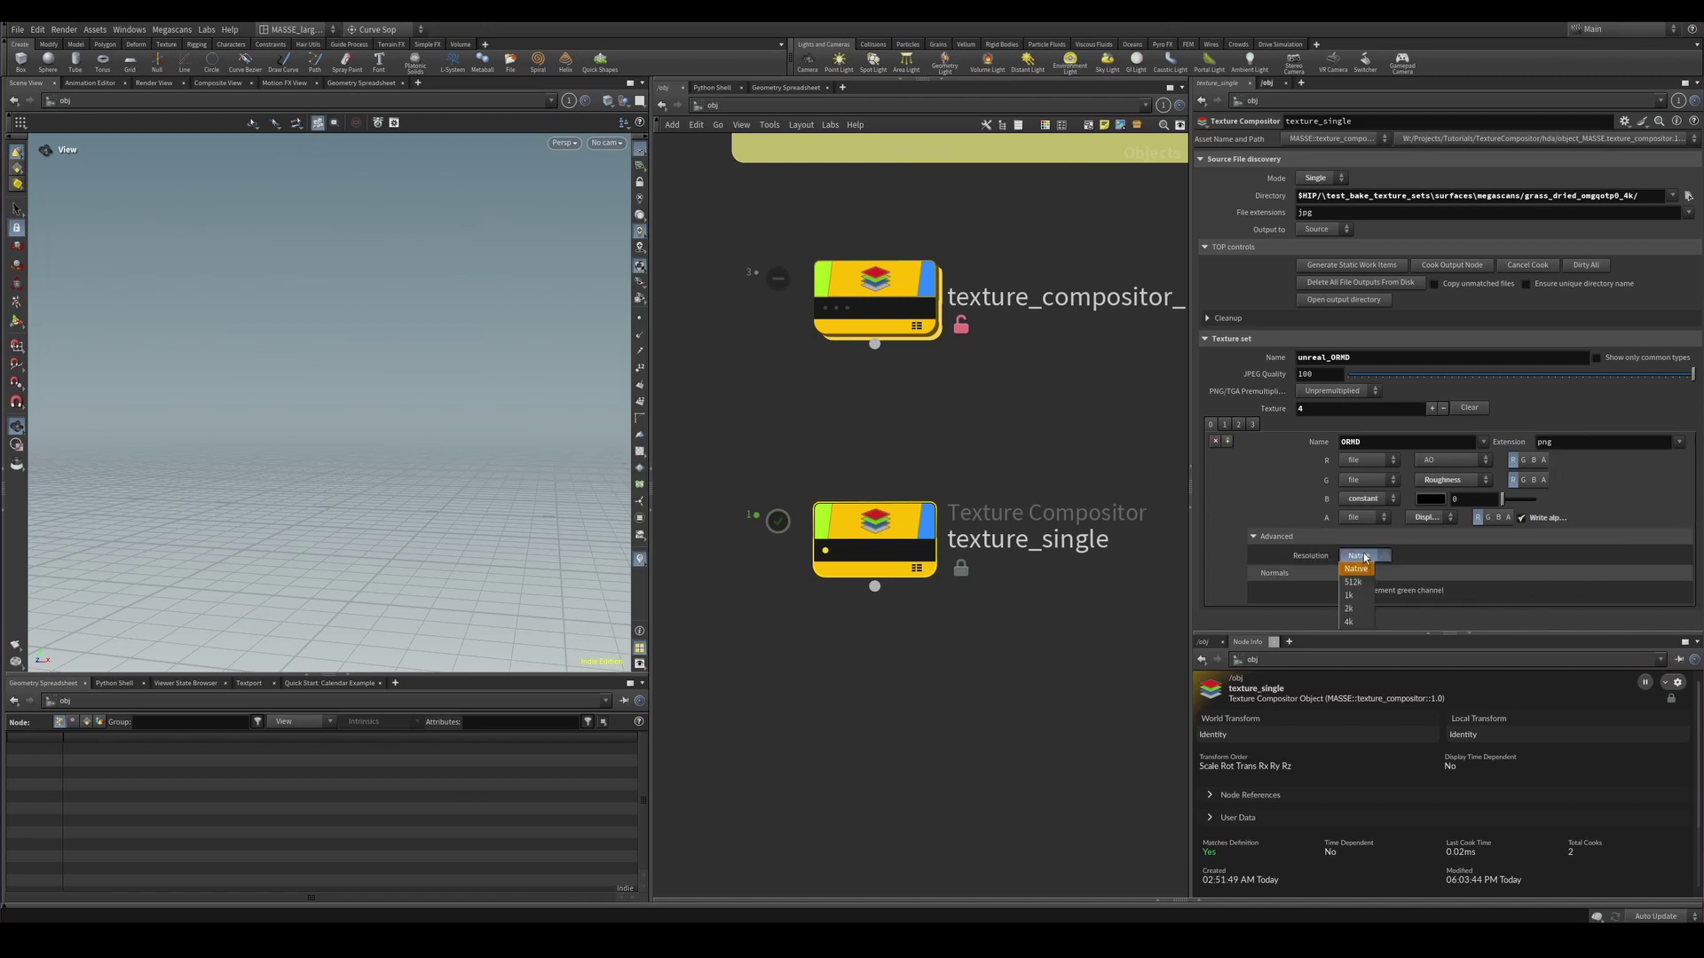
pyautogui.click(1365, 557)
pyautogui.click(1364, 557)
pyautogui.click(1361, 624)
pyautogui.click(1371, 555)
pyautogui.click(1360, 568)
pyautogui.click(1353, 609)
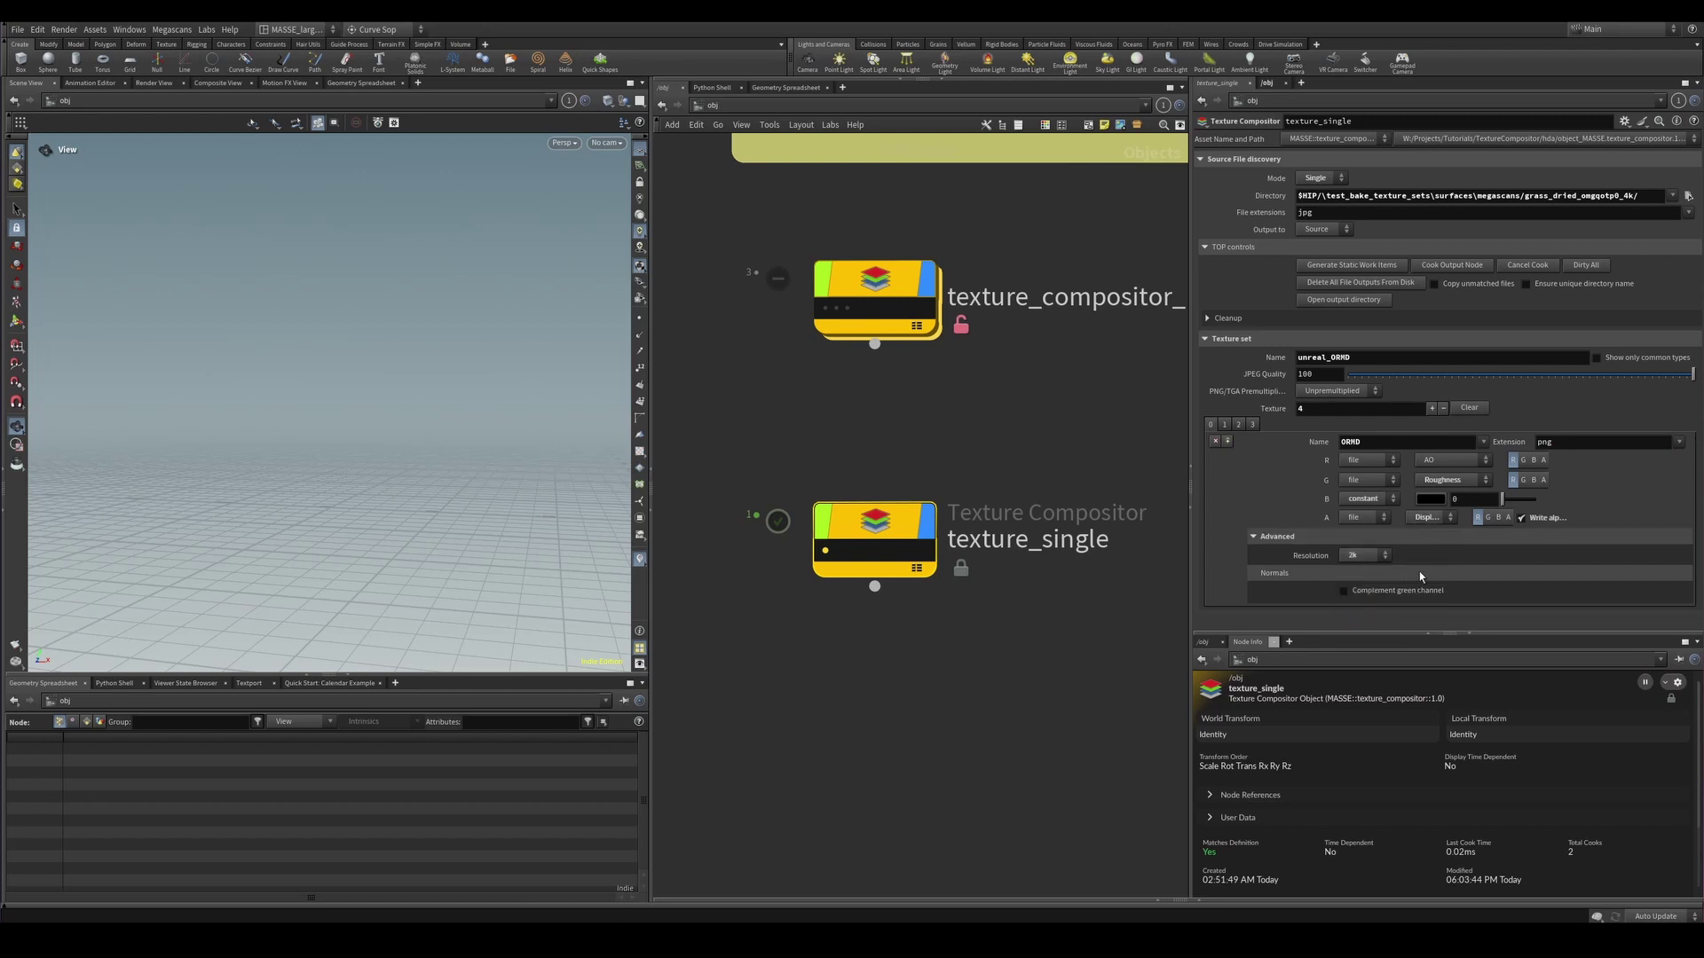
pyautogui.click(1381, 555)
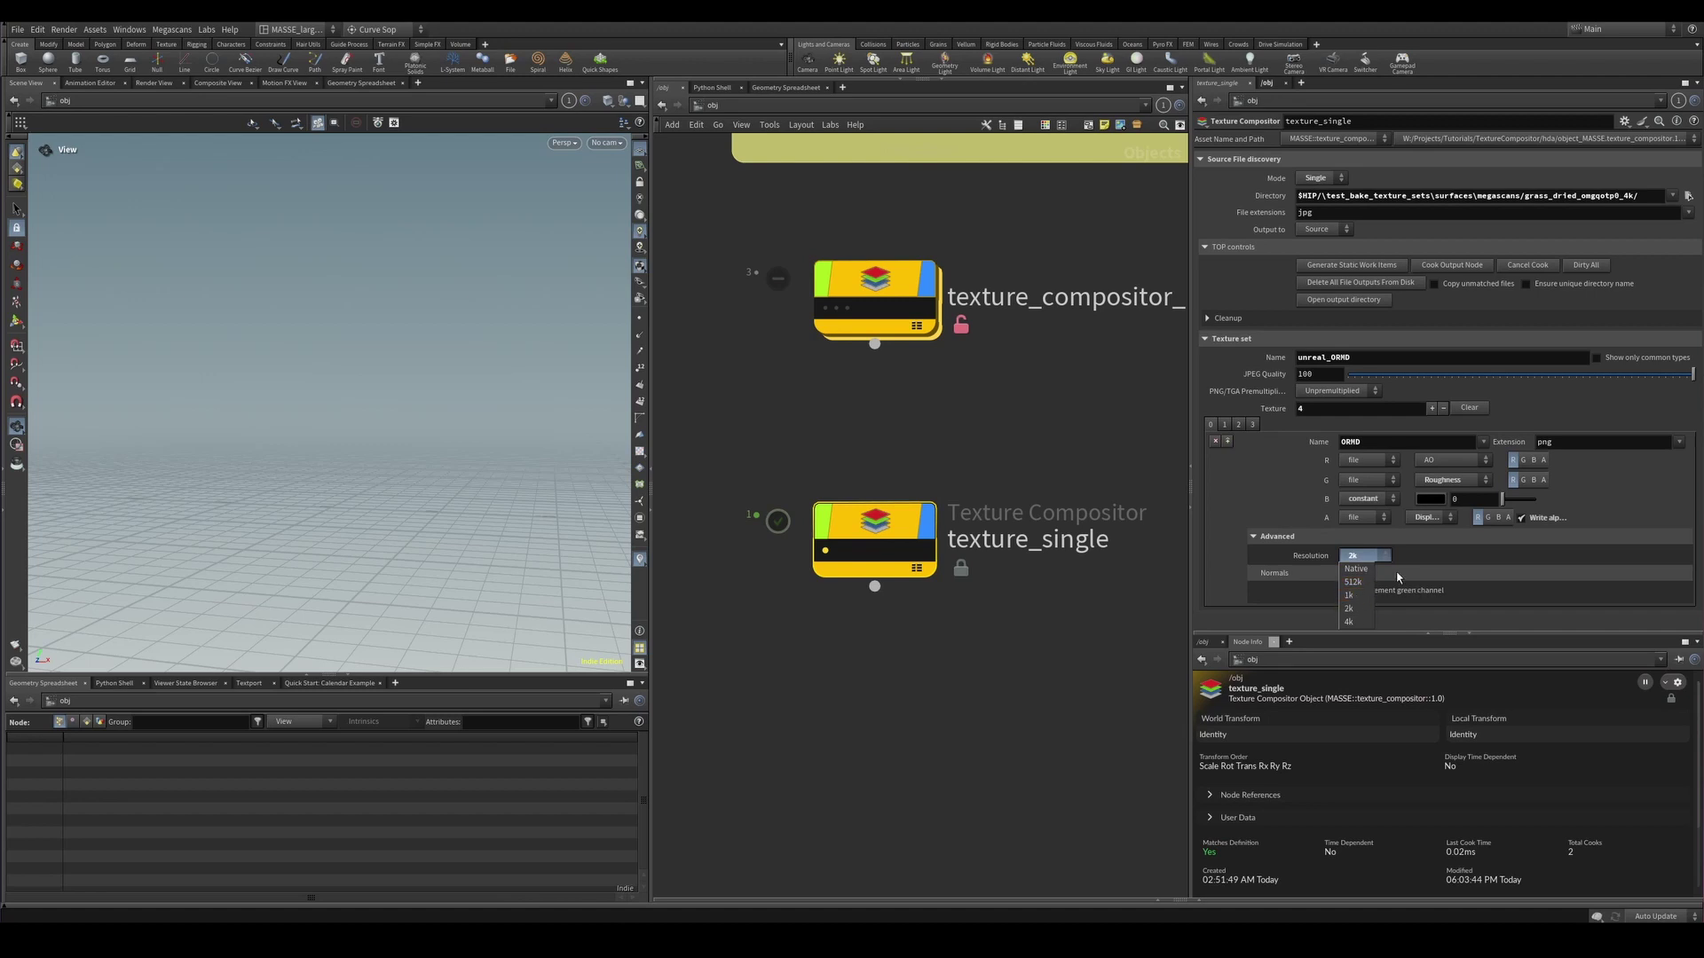
pyautogui.click(1397, 574)
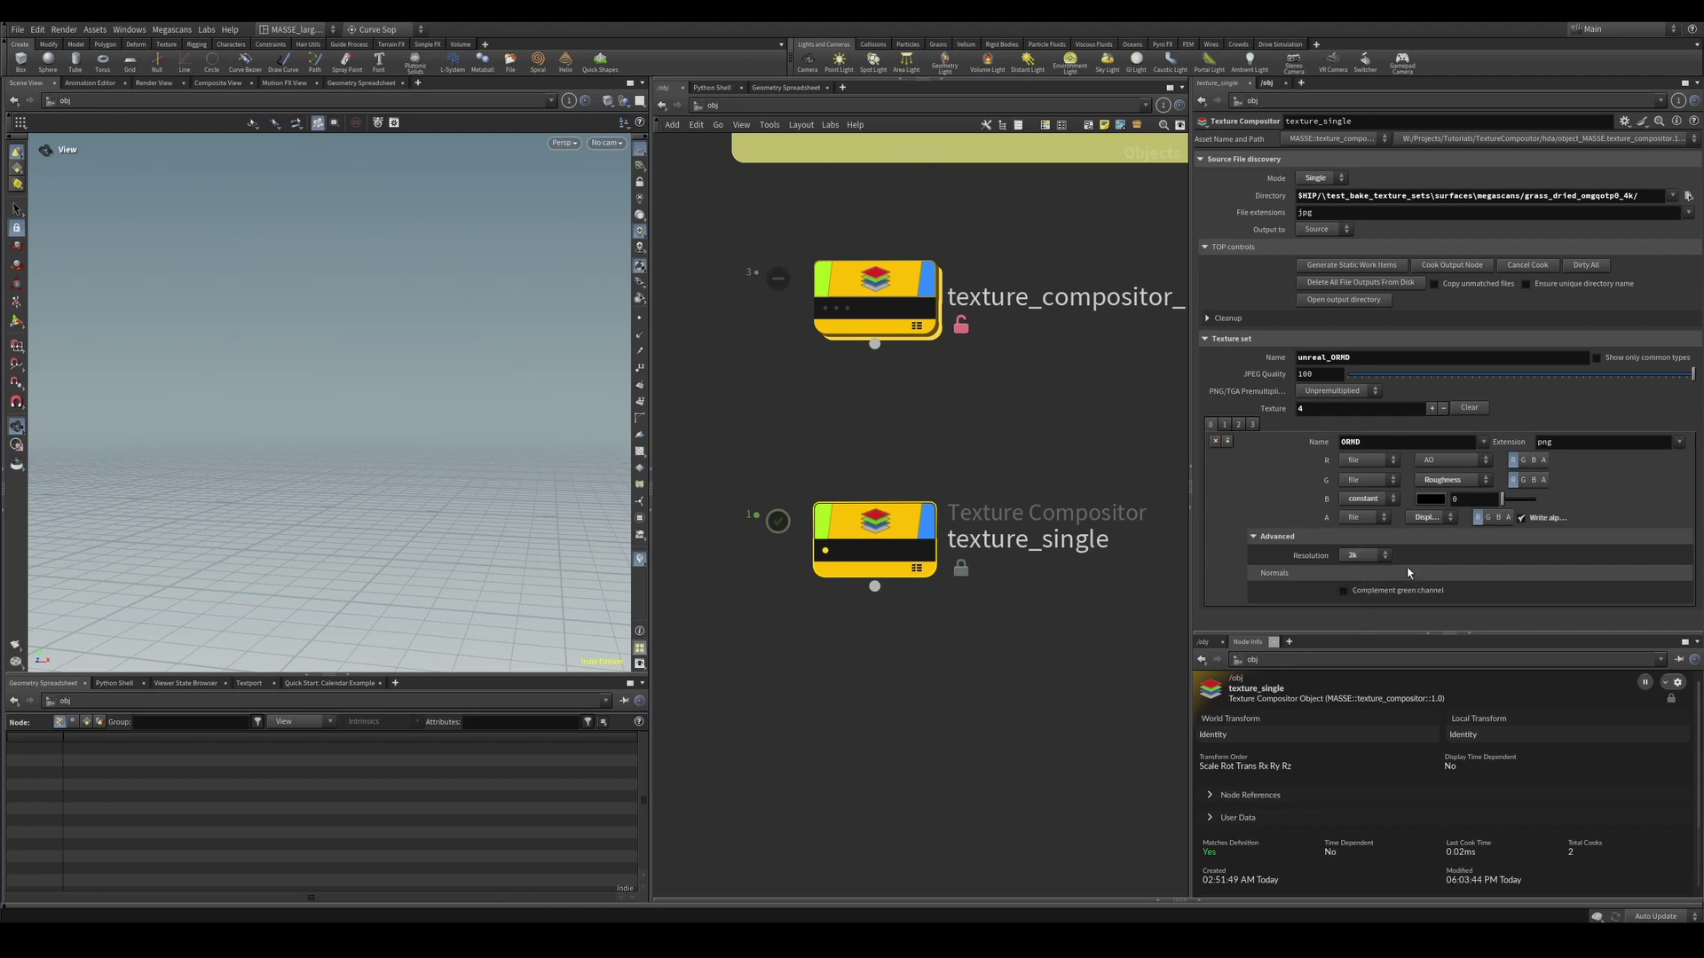
pyautogui.click(1378, 561)
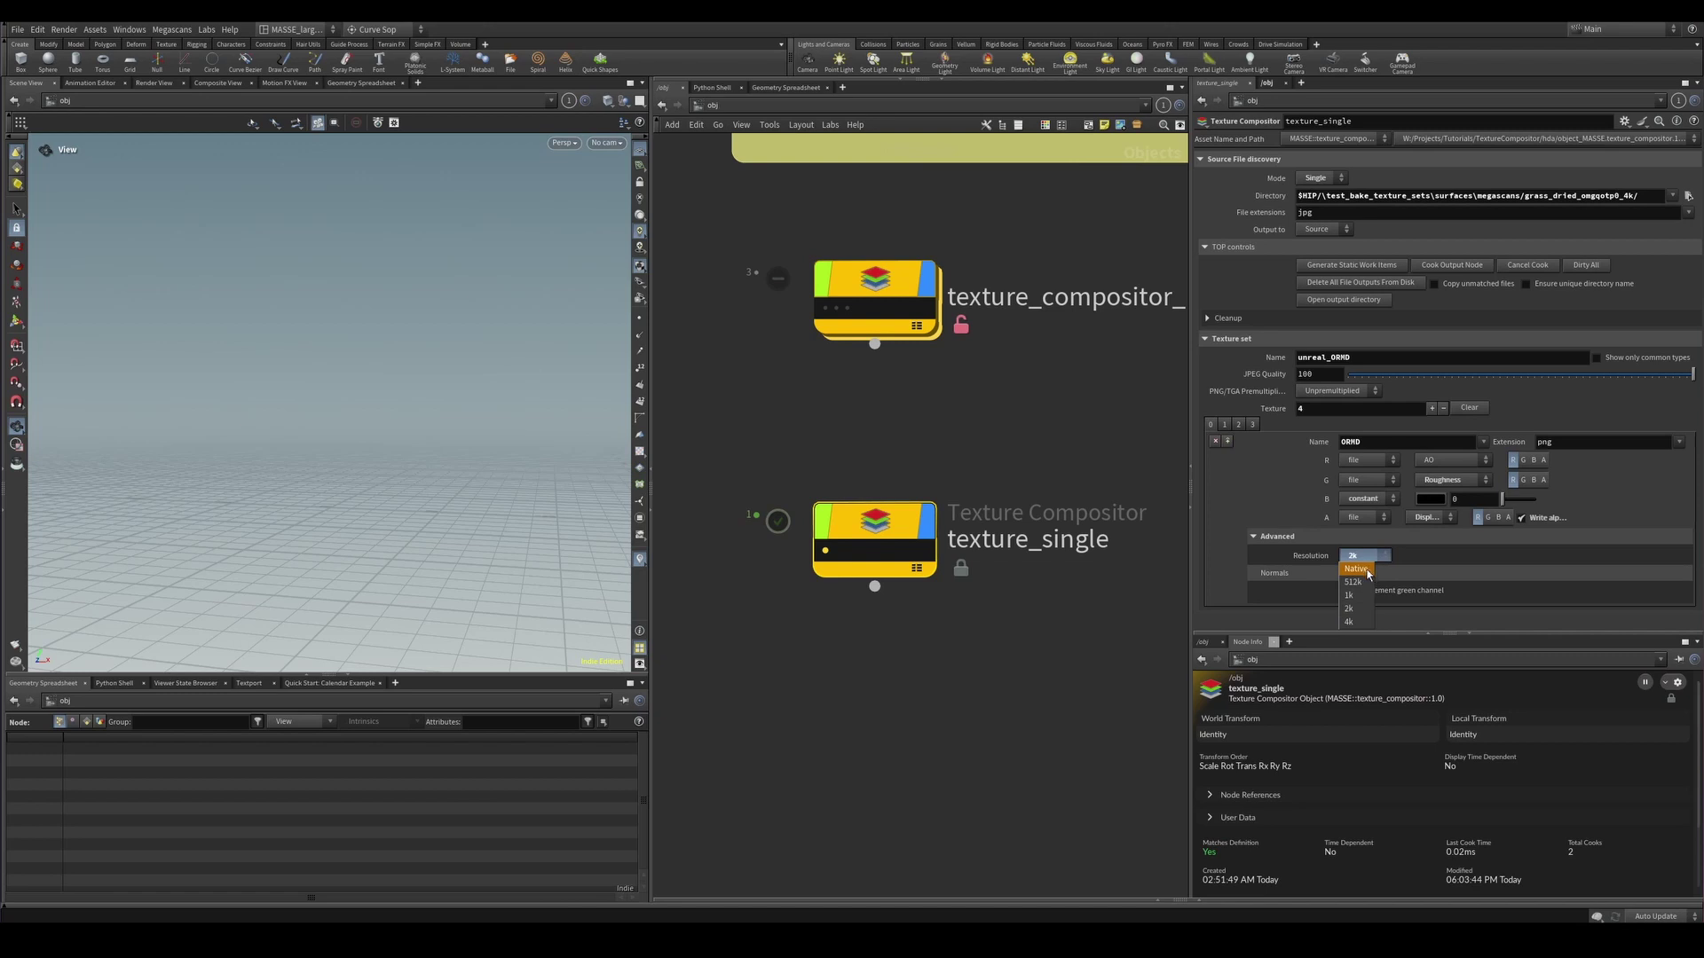
# Set the ORMD entry's Resolution back to Native.
pyautogui.click(1357, 569)
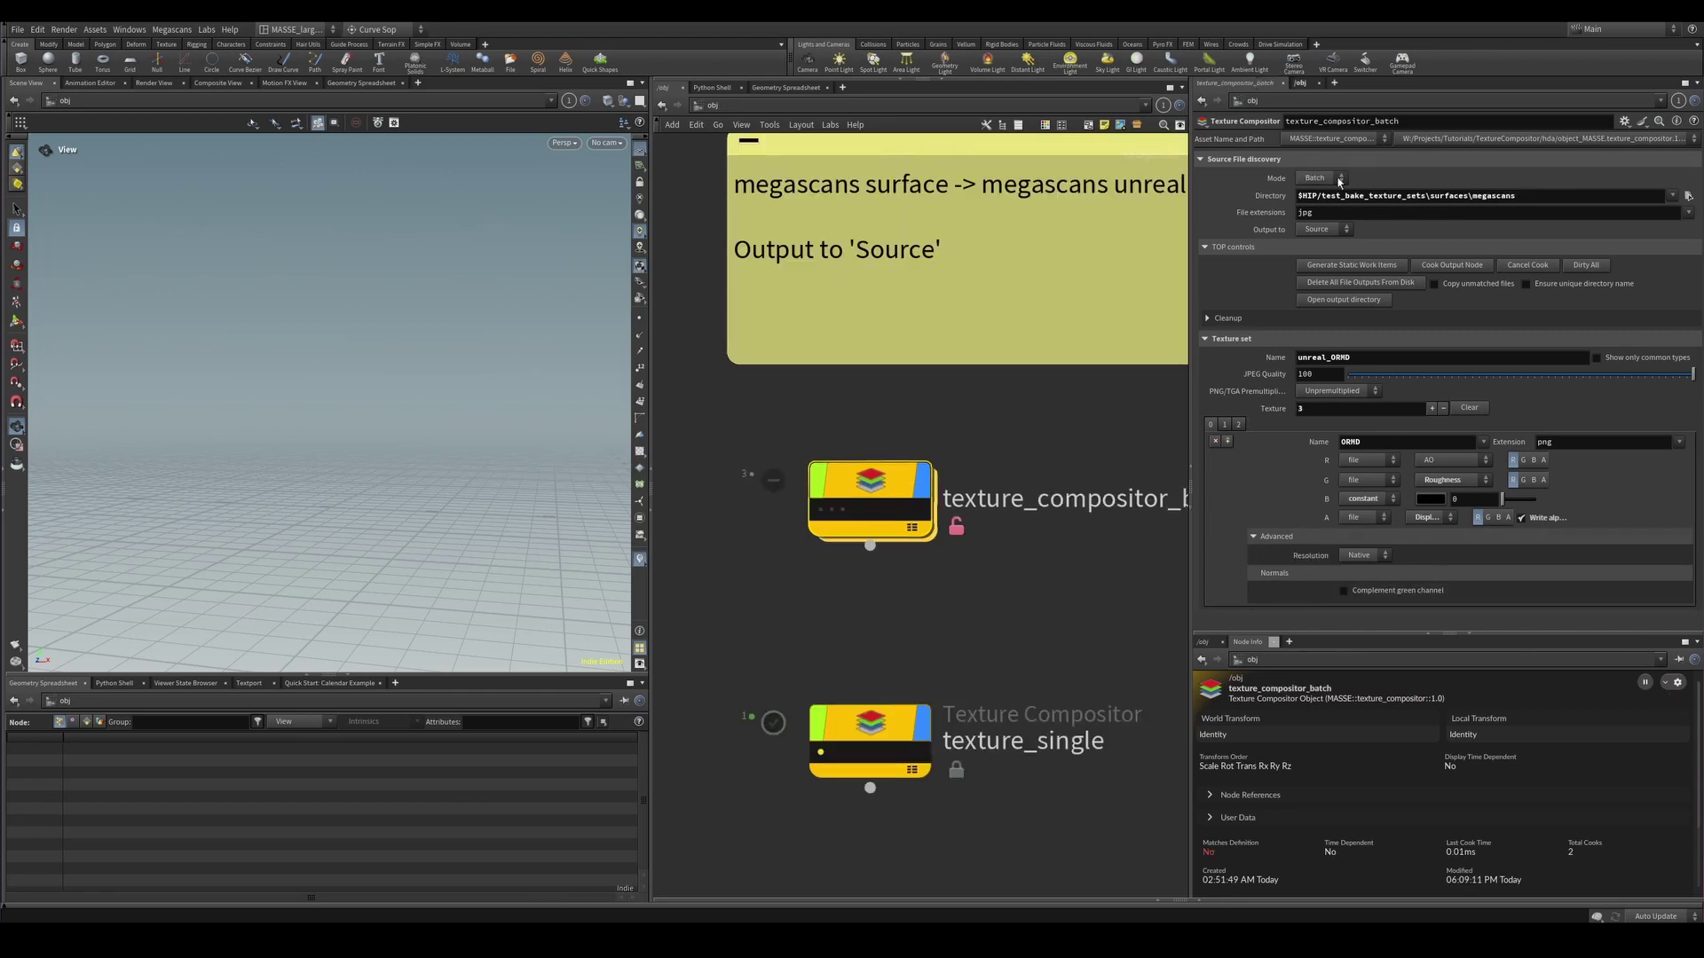
# In File Explorer, look through the gravel_and_mud and gravel_on_soil_rmsiidp0_4k surface folders.
pyautogui.moveTo(169, 939)
pyautogui.click(216, 889)
pyautogui.click(683, 379)
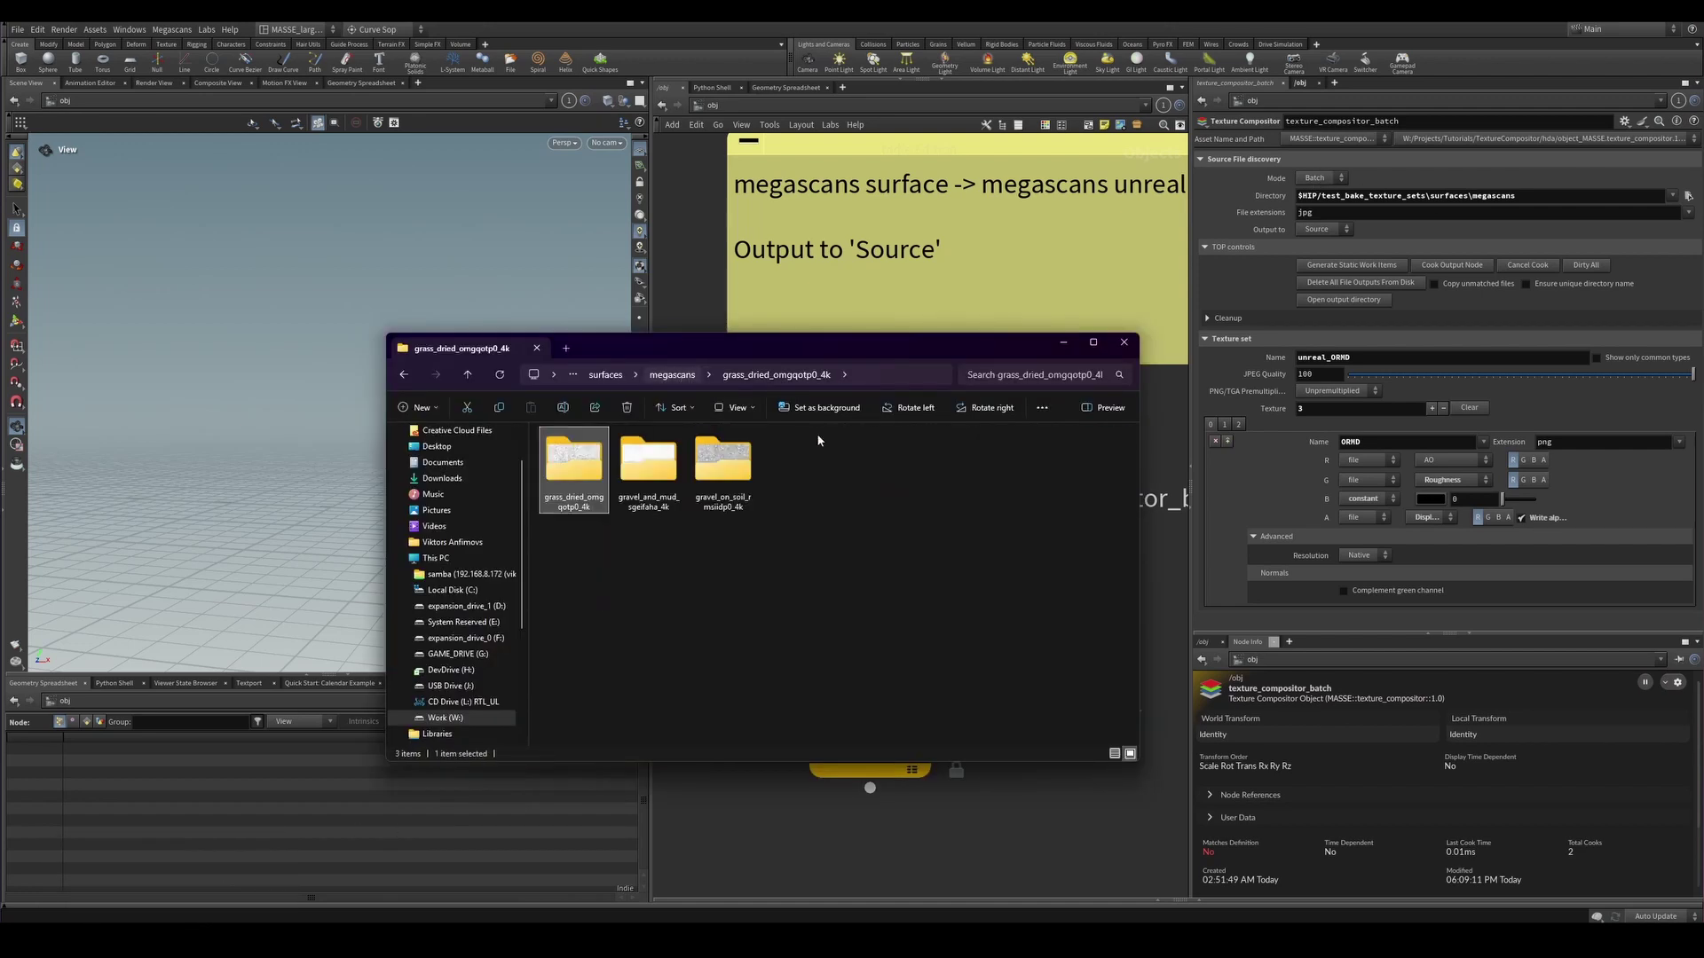
pyautogui.doubleClick(648, 462)
pyautogui.click(677, 375)
pyautogui.doubleClick(722, 461)
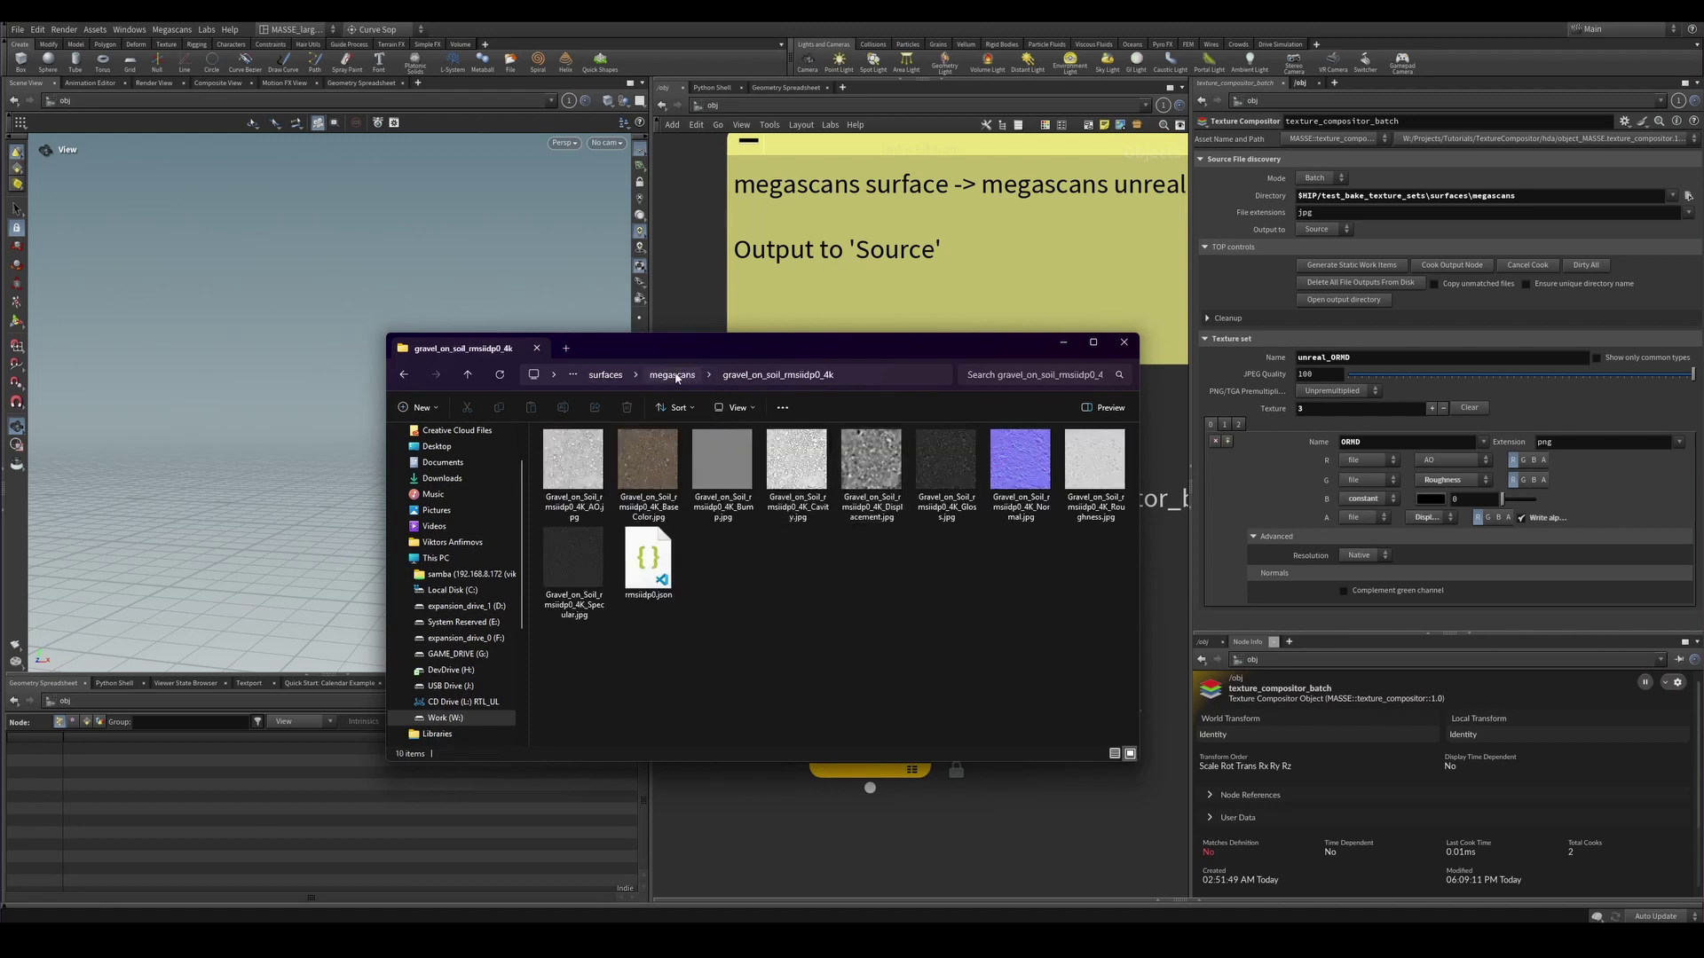
pyautogui.click(672, 374)
# Delete the unreal_ORMD folder inside grass_dried_omgqotp0_4k and return to Houdini.
pyautogui.doubleClick(573, 461)
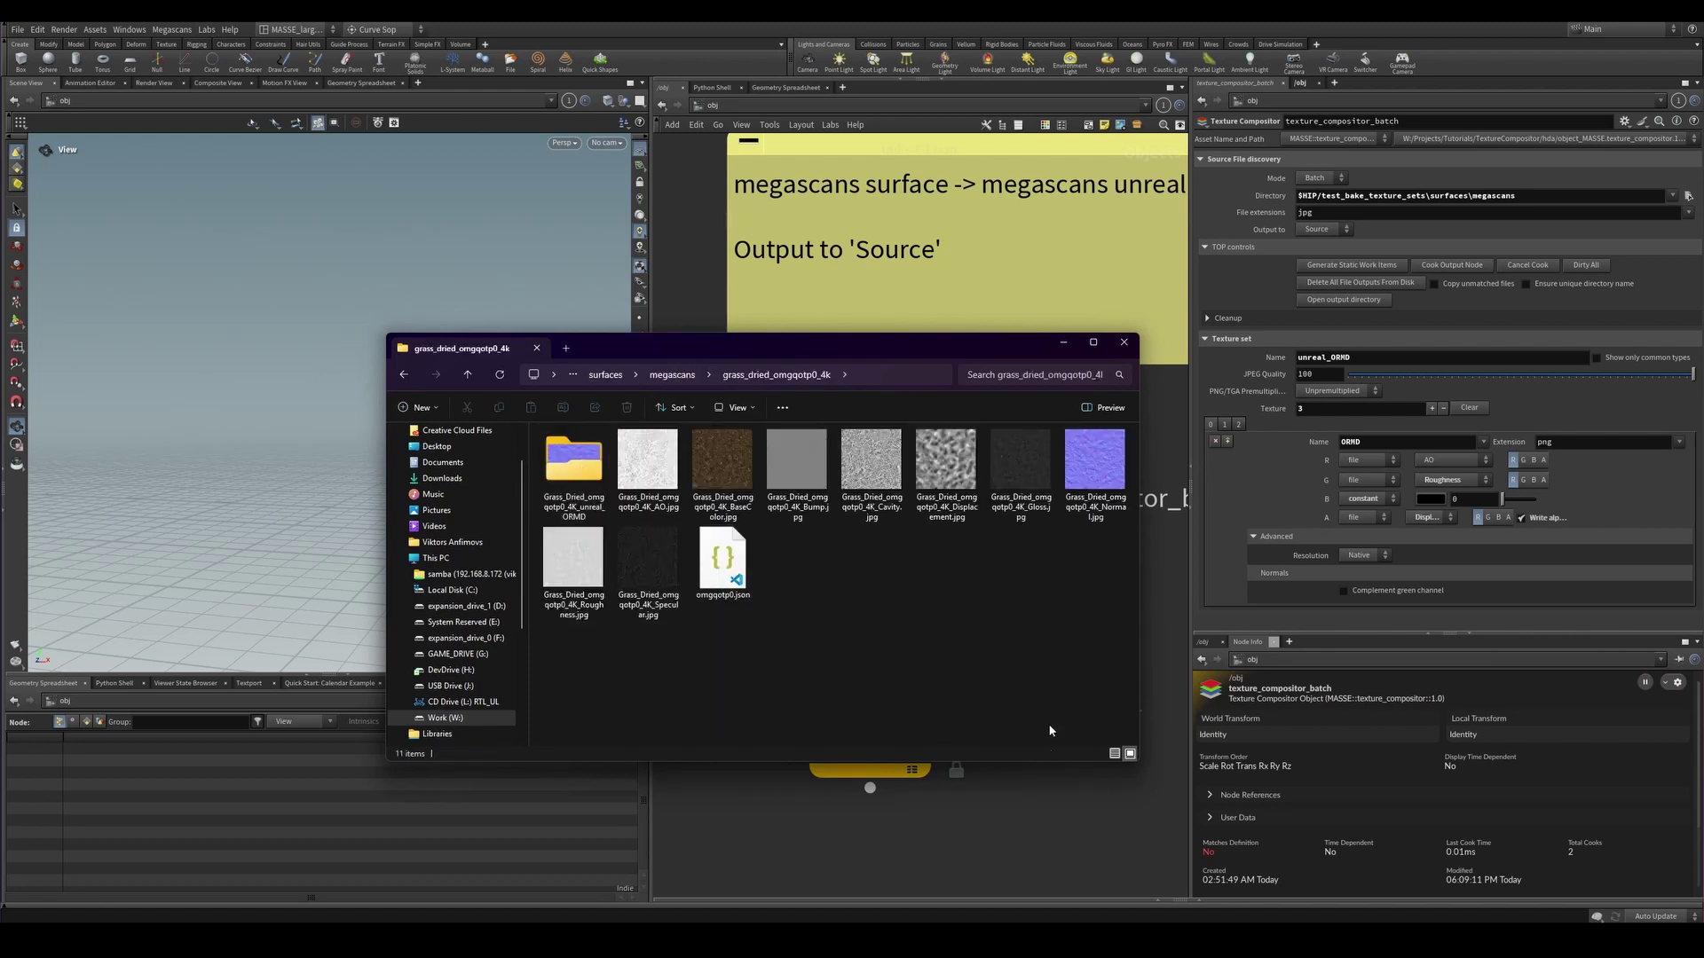
pyautogui.click(573, 461)
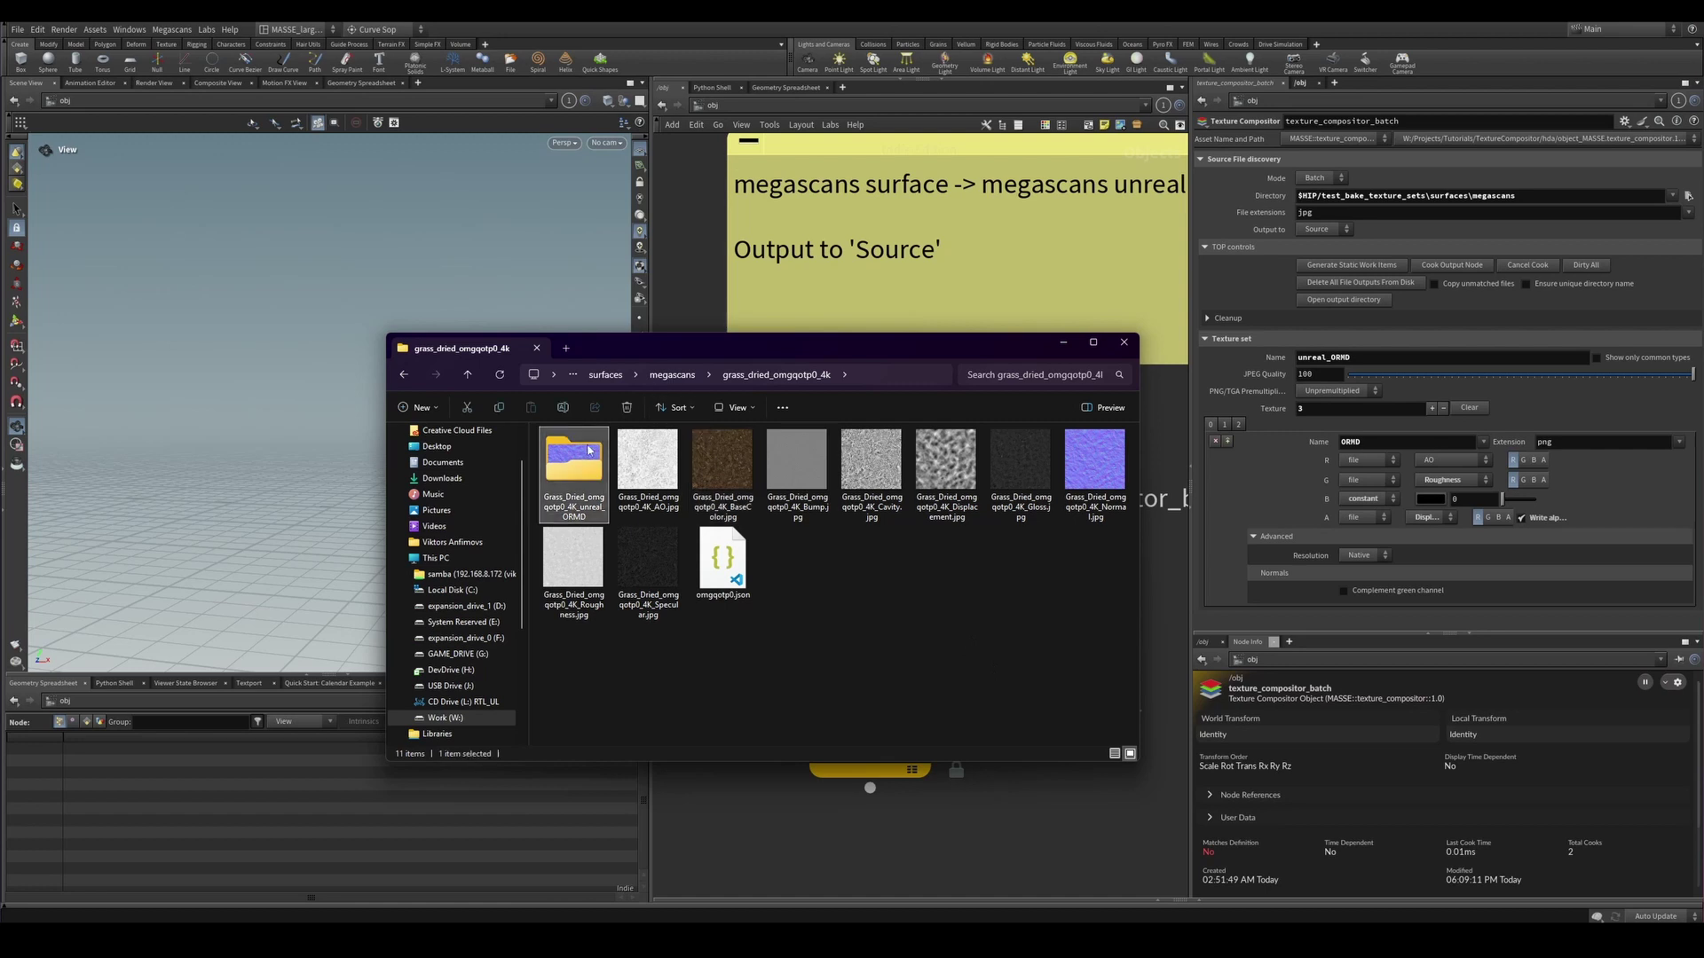
pyautogui.press('Delete')
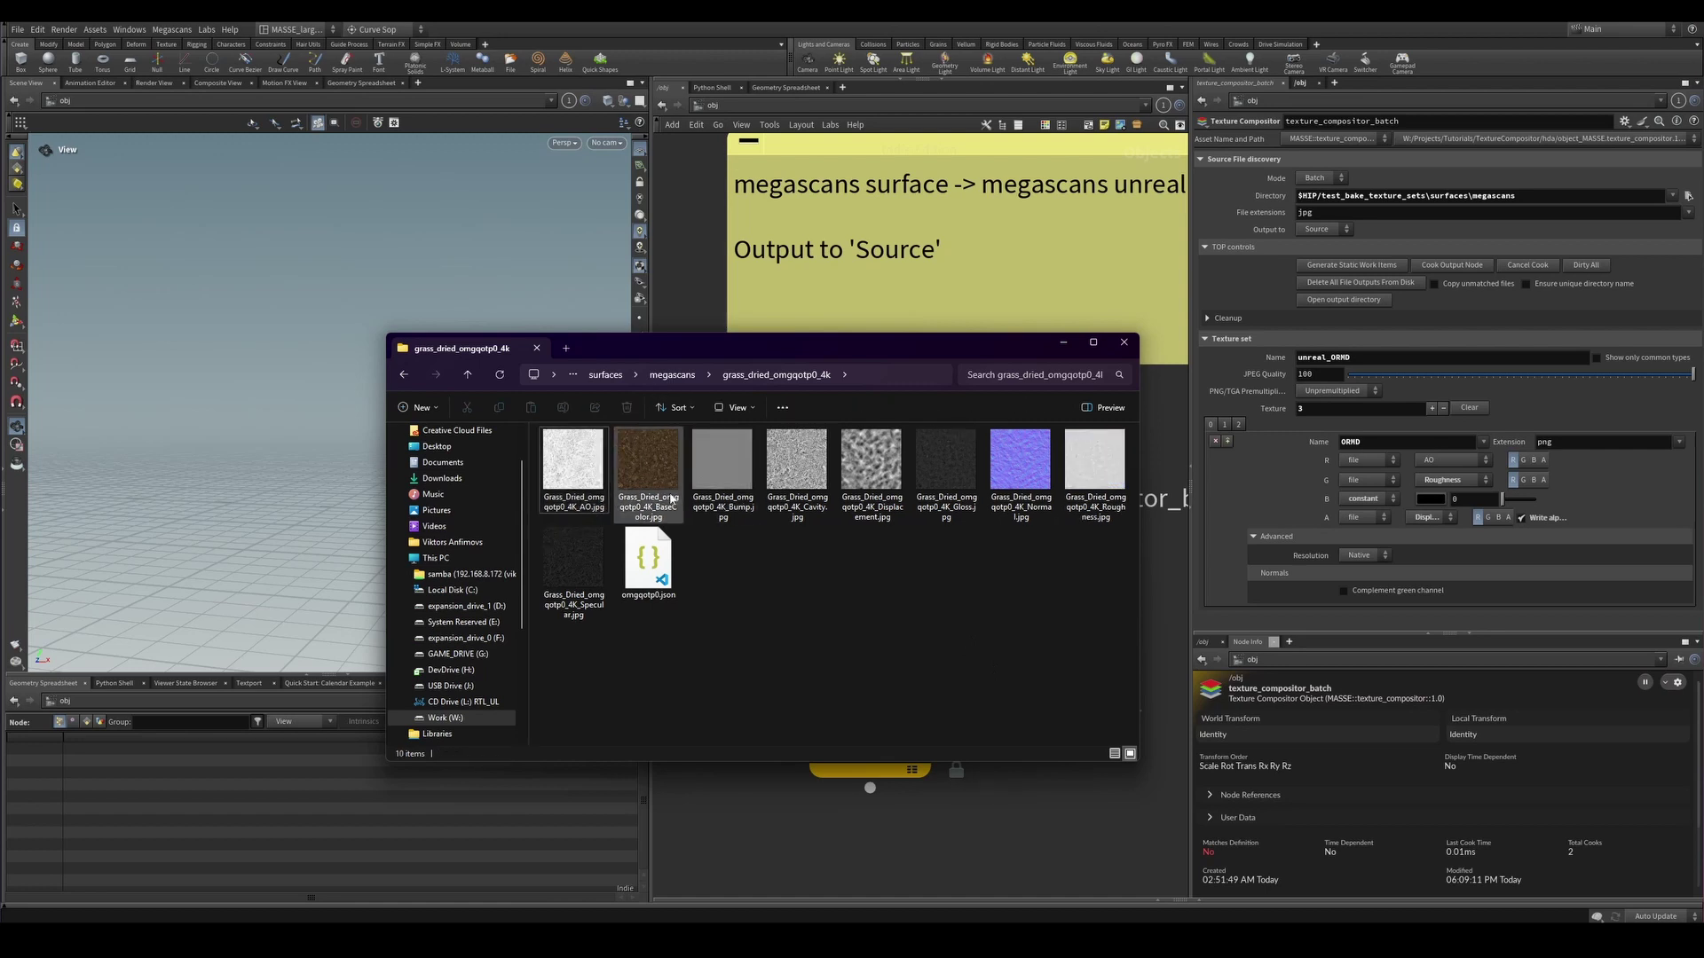
pyautogui.click(672, 374)
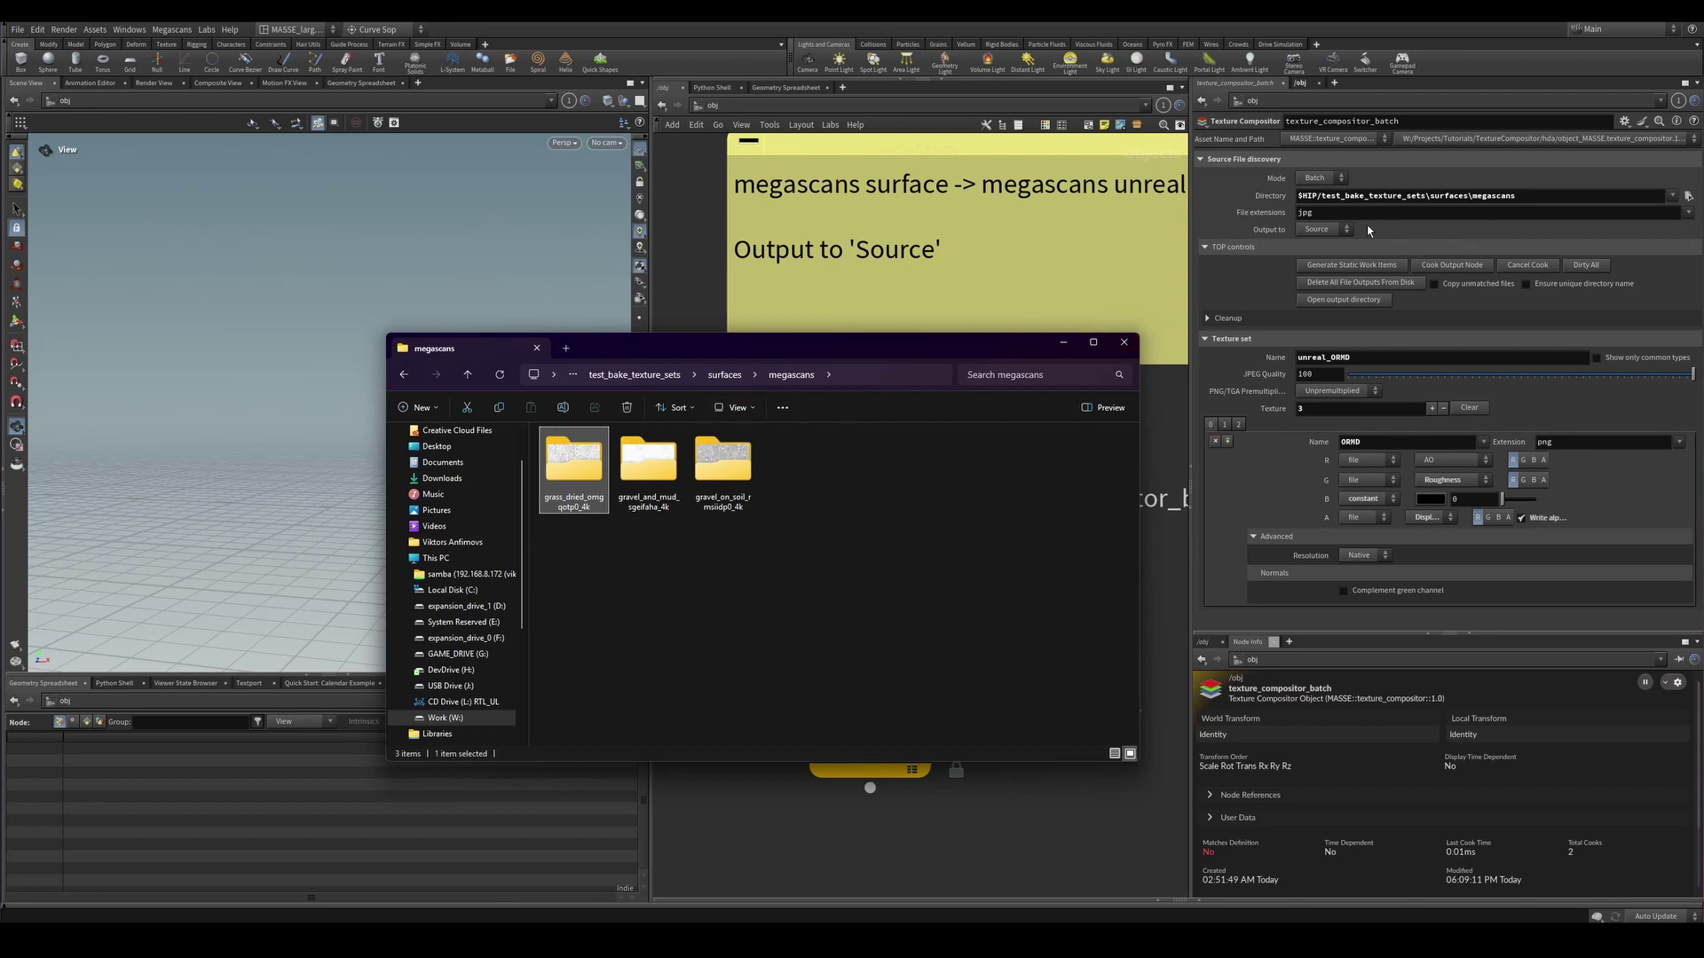
pyautogui.click(1443, 291)
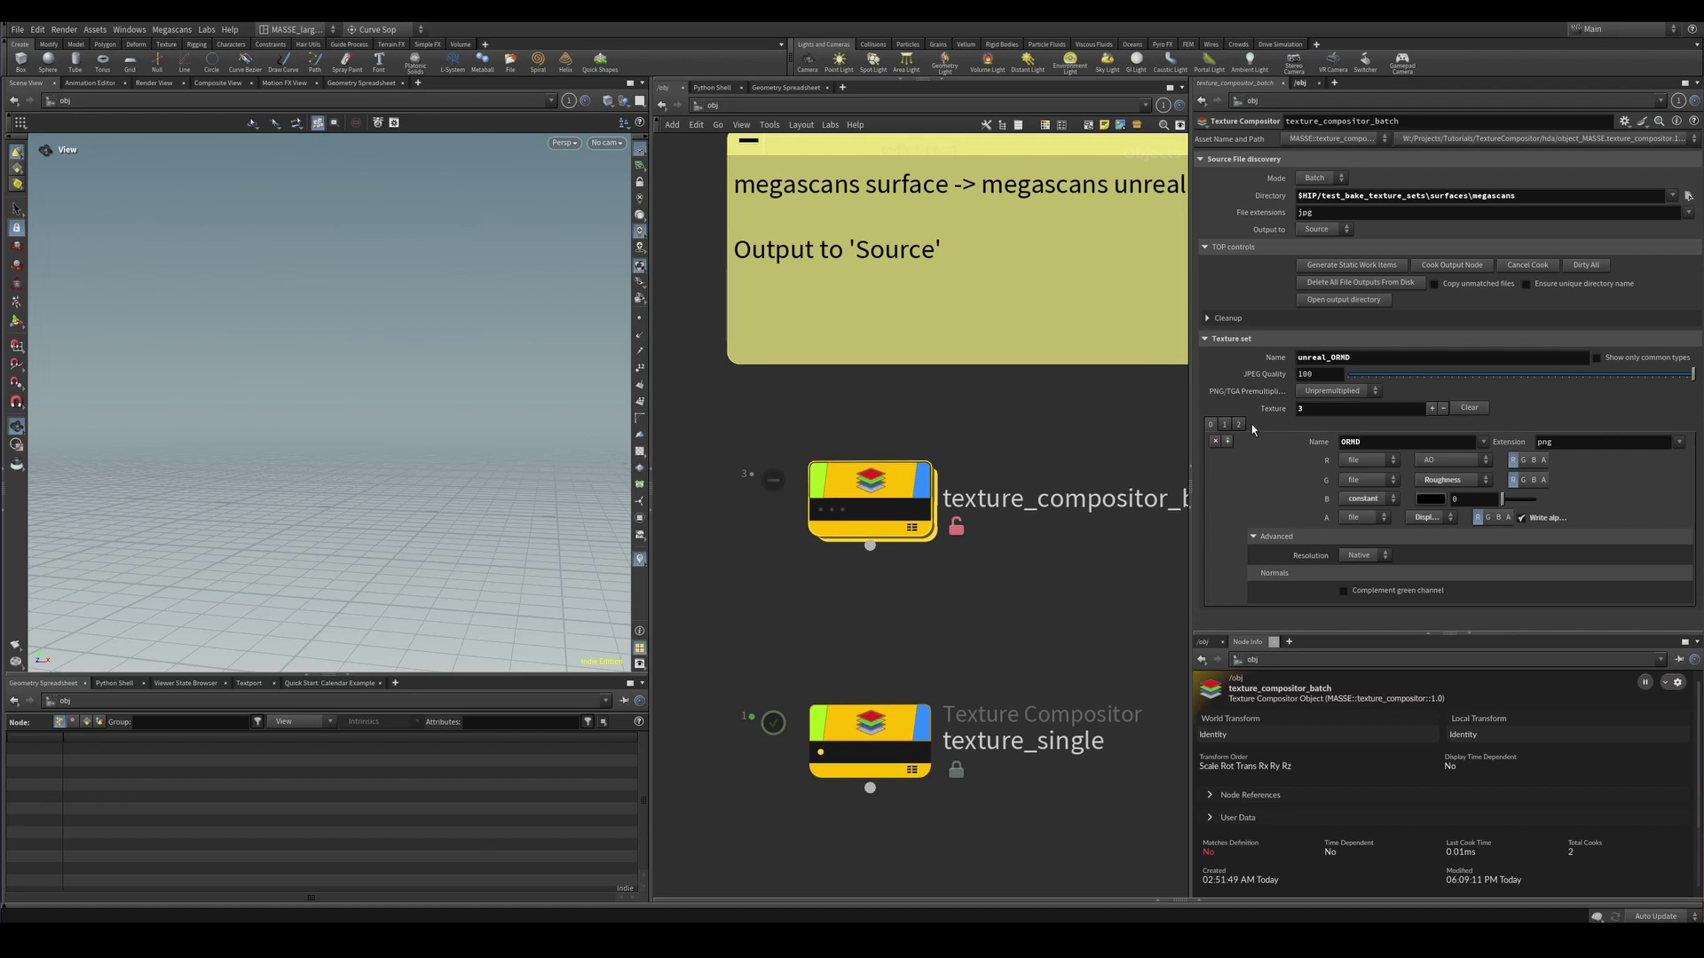
# Review work items' expected ORMD, Normal and BaseColor outputs, then run Cook Output Node.
pyautogui.click(1225, 425)
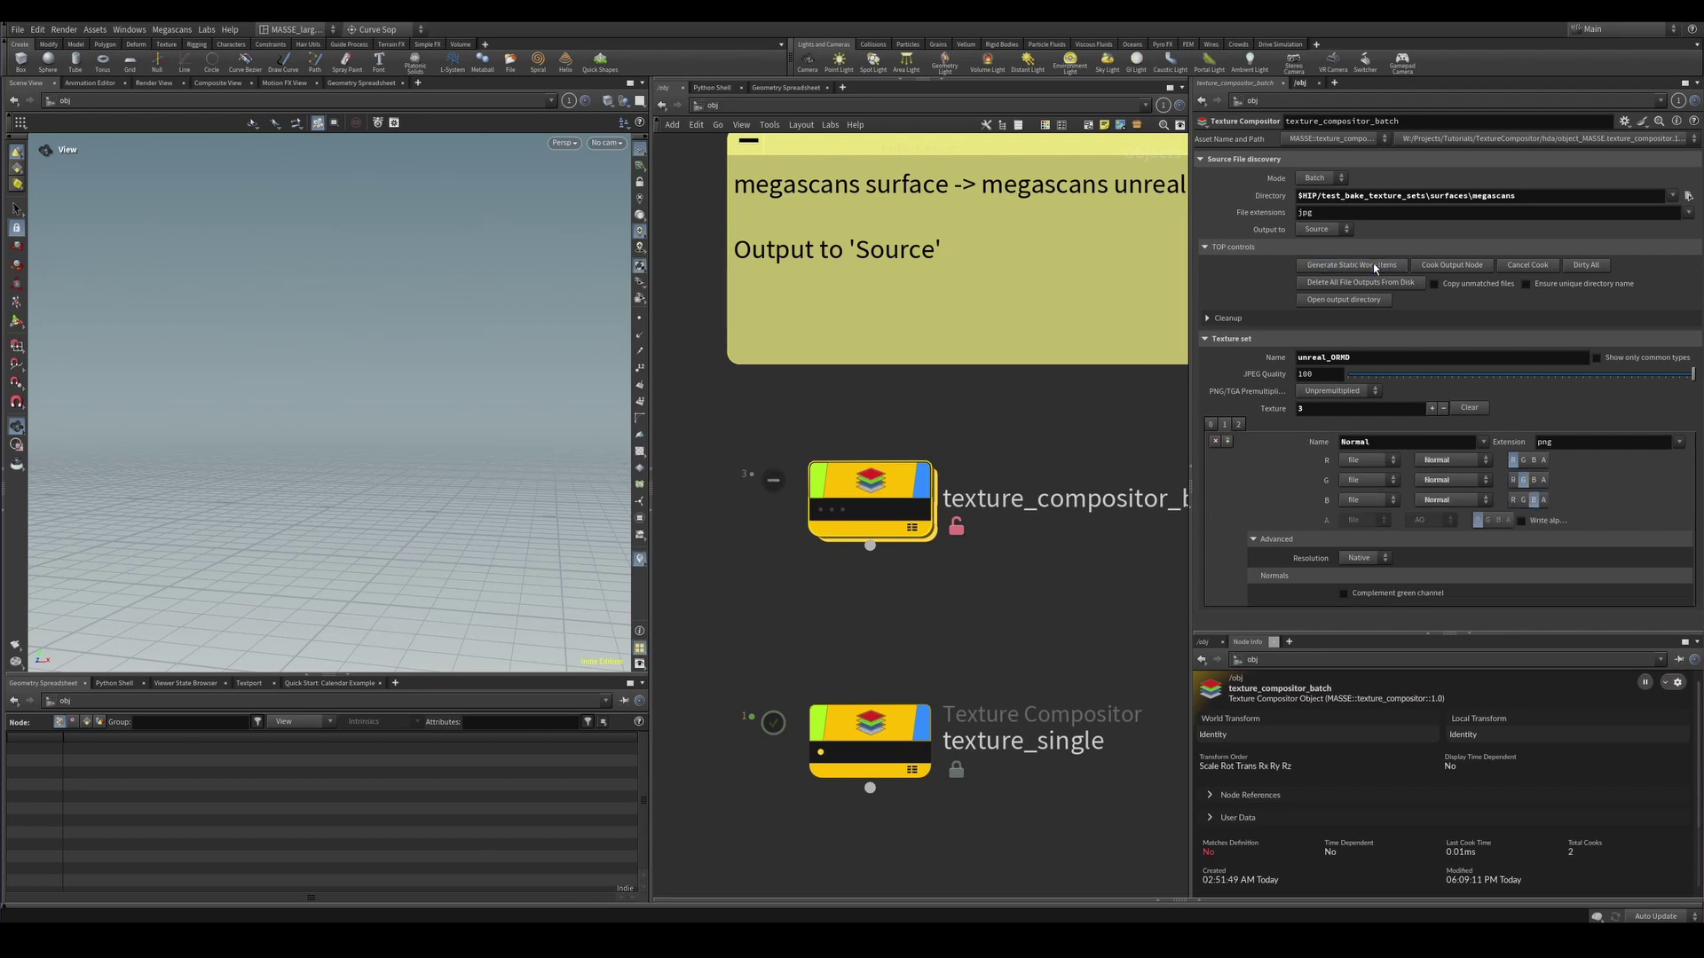
pyautogui.click(814, 517)
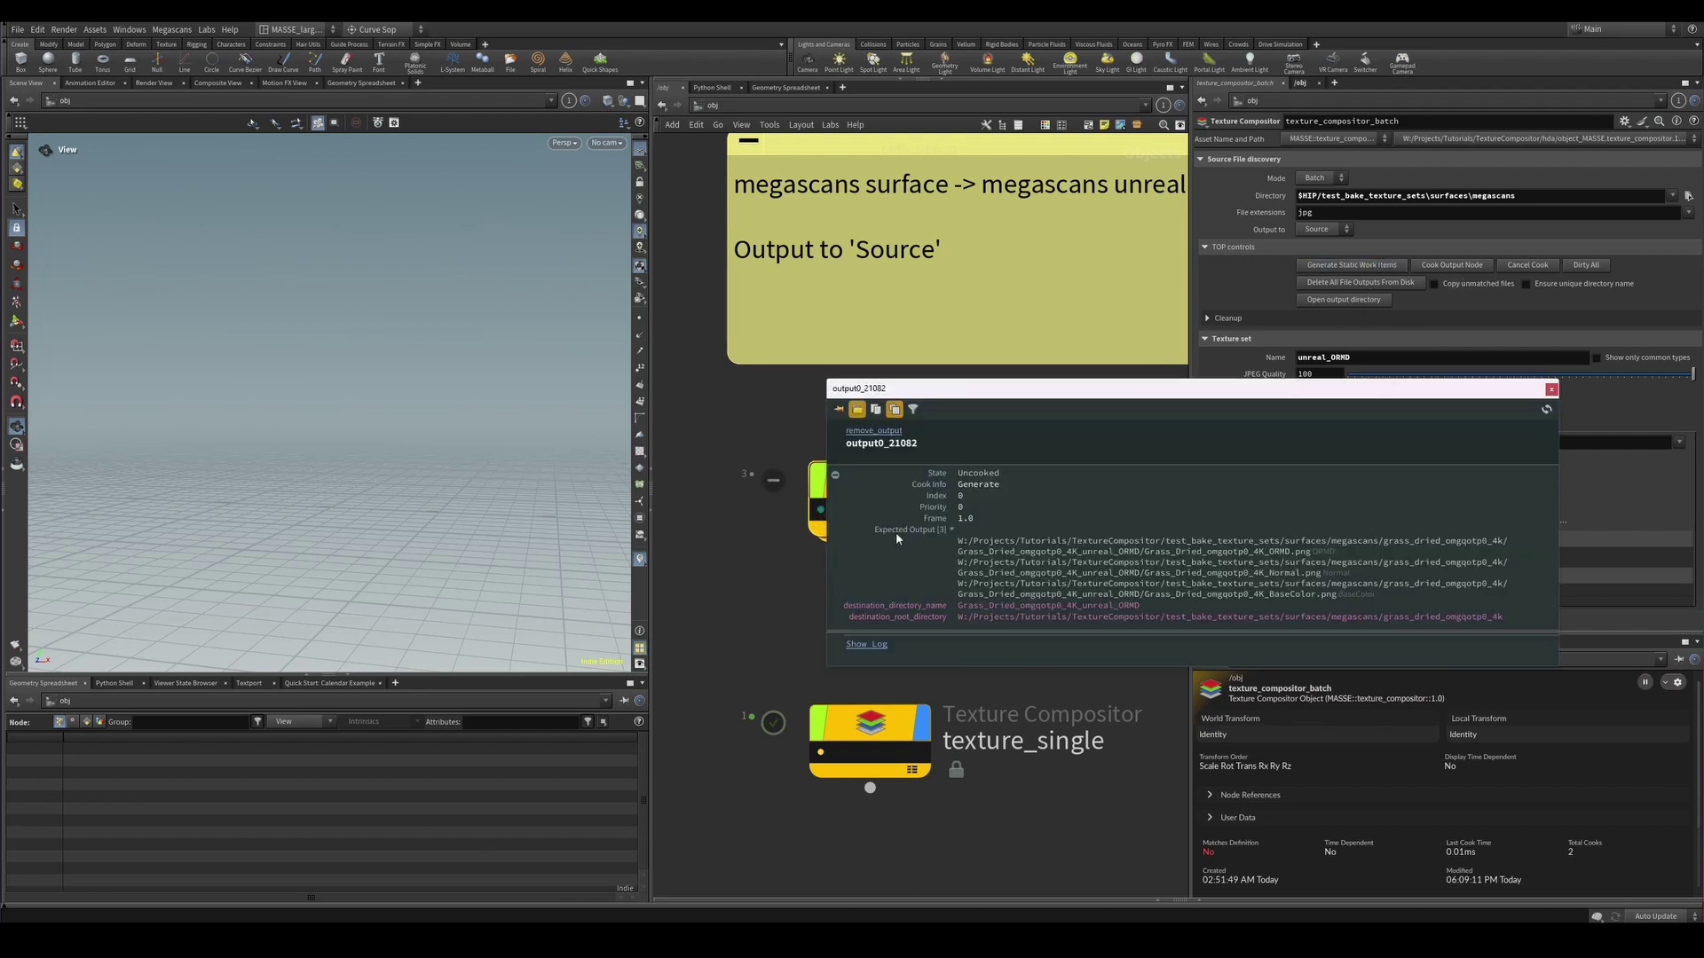
pyautogui.moveTo(947, 390); pyautogui.dragTo(1106, 398)
pyautogui.click(834, 514)
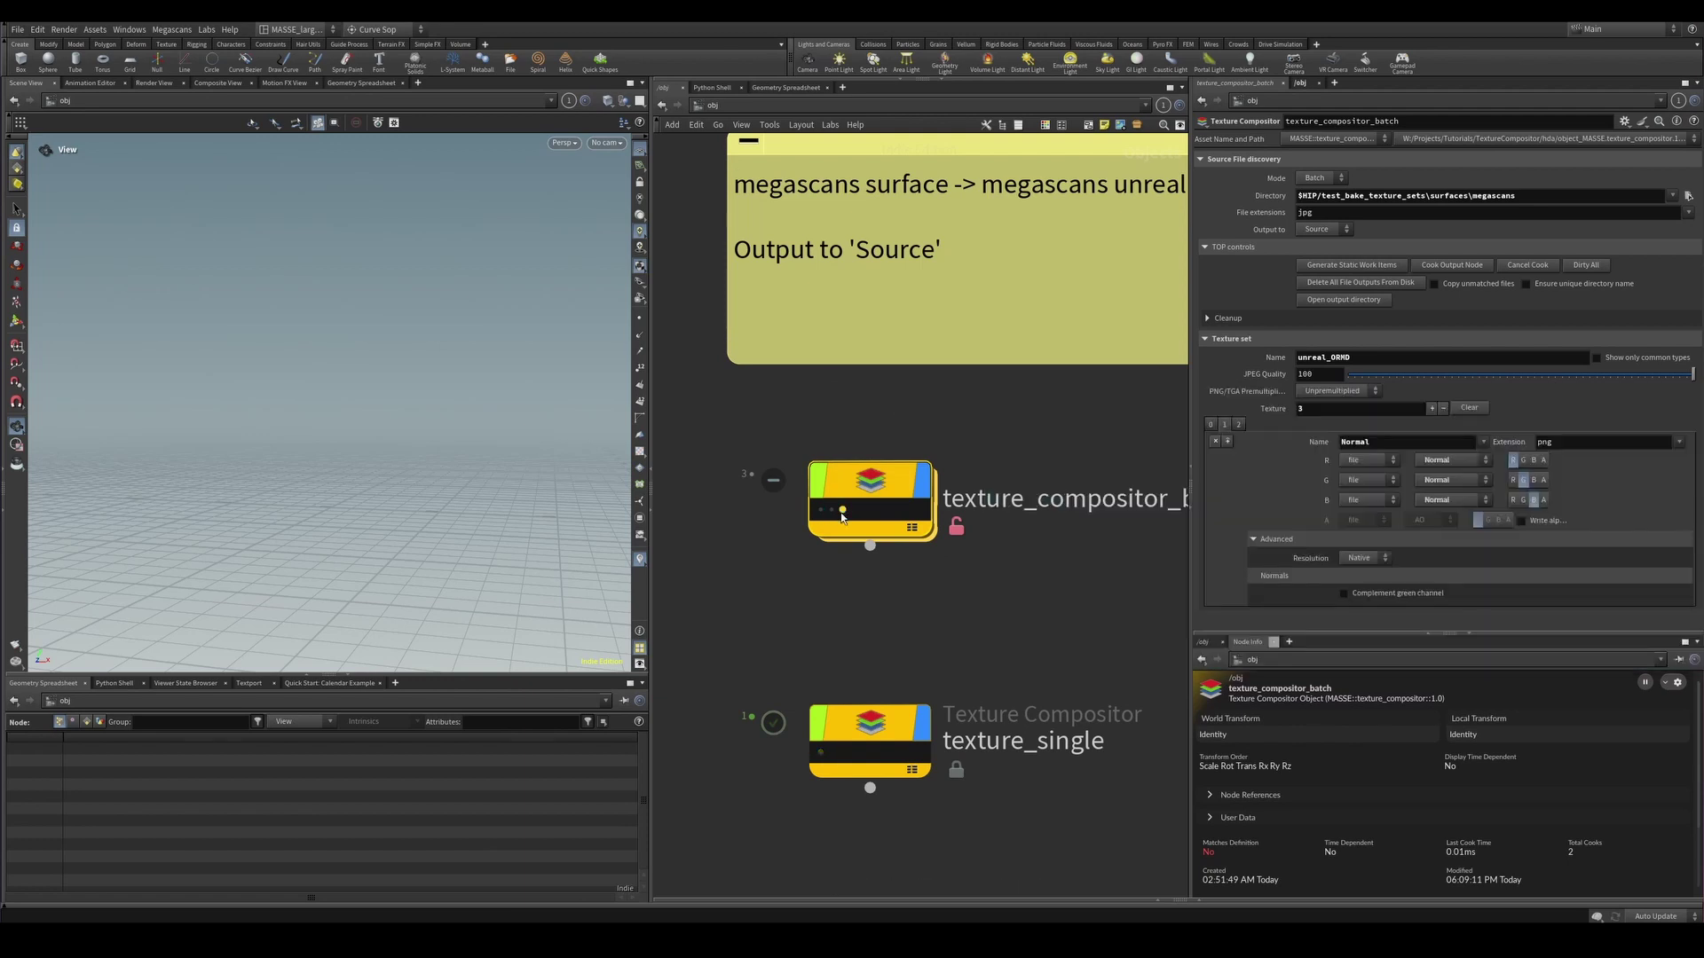
pyautogui.click(843, 513)
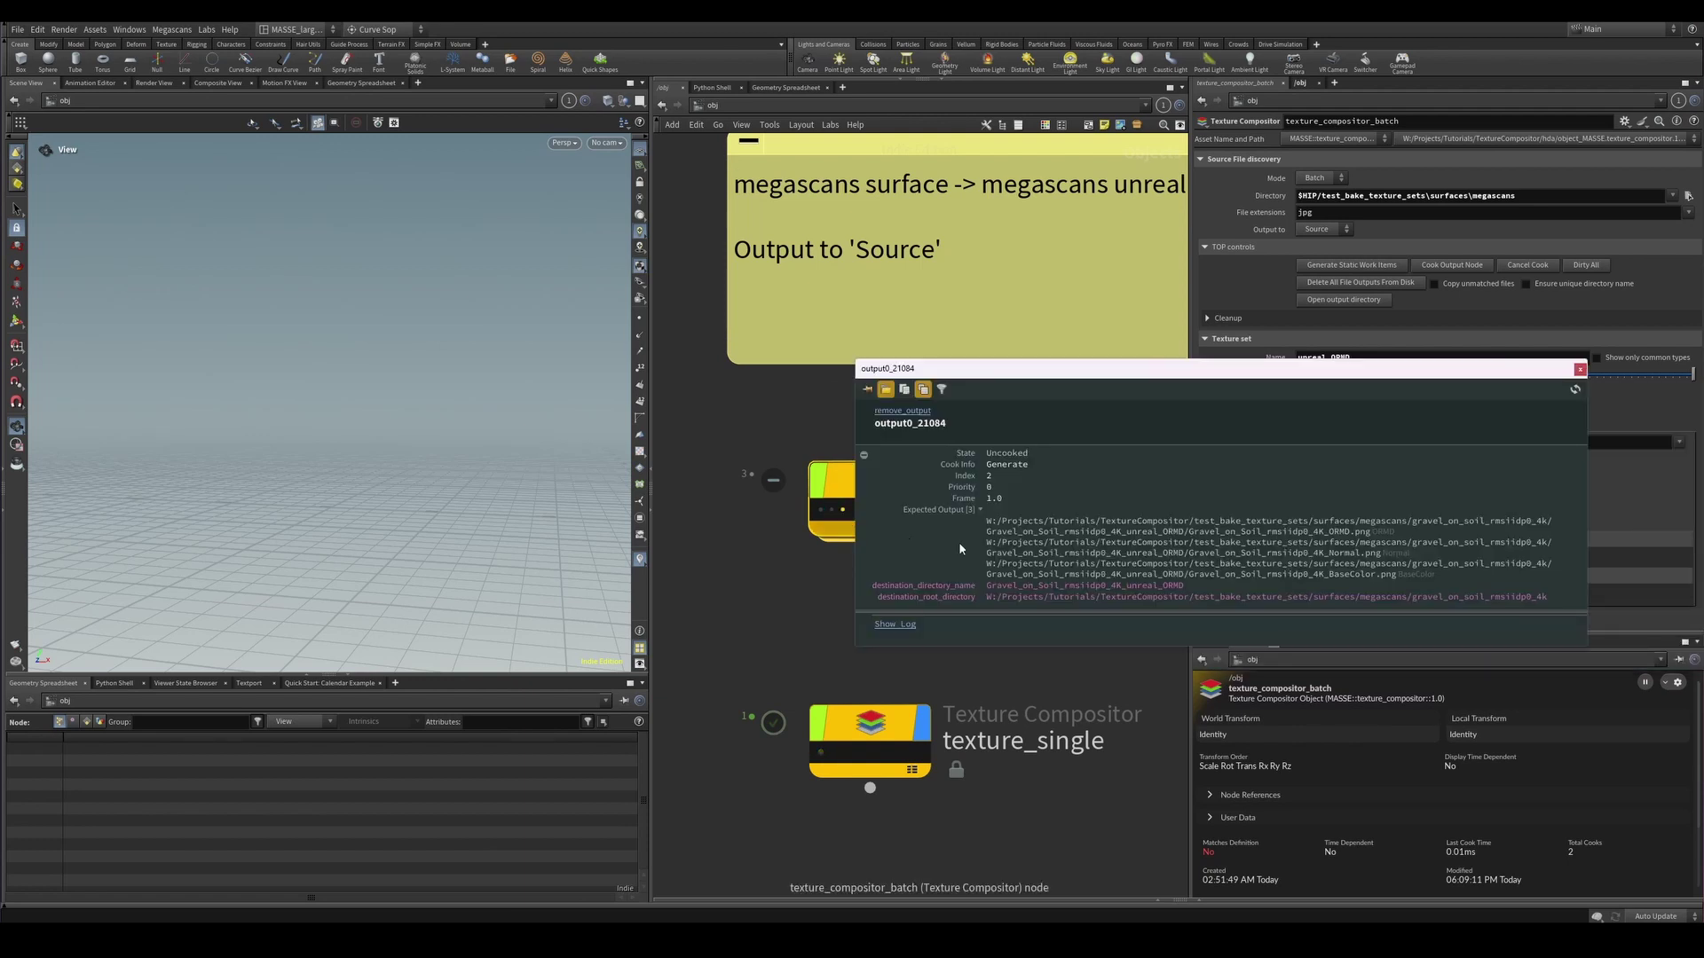
pyautogui.click(1451, 268)
# Open the gravel_and_mud, gravel_on_soil and grass_dried folders to check for new unreal_ORMD outputs.
pyautogui.moveTo(168, 942)
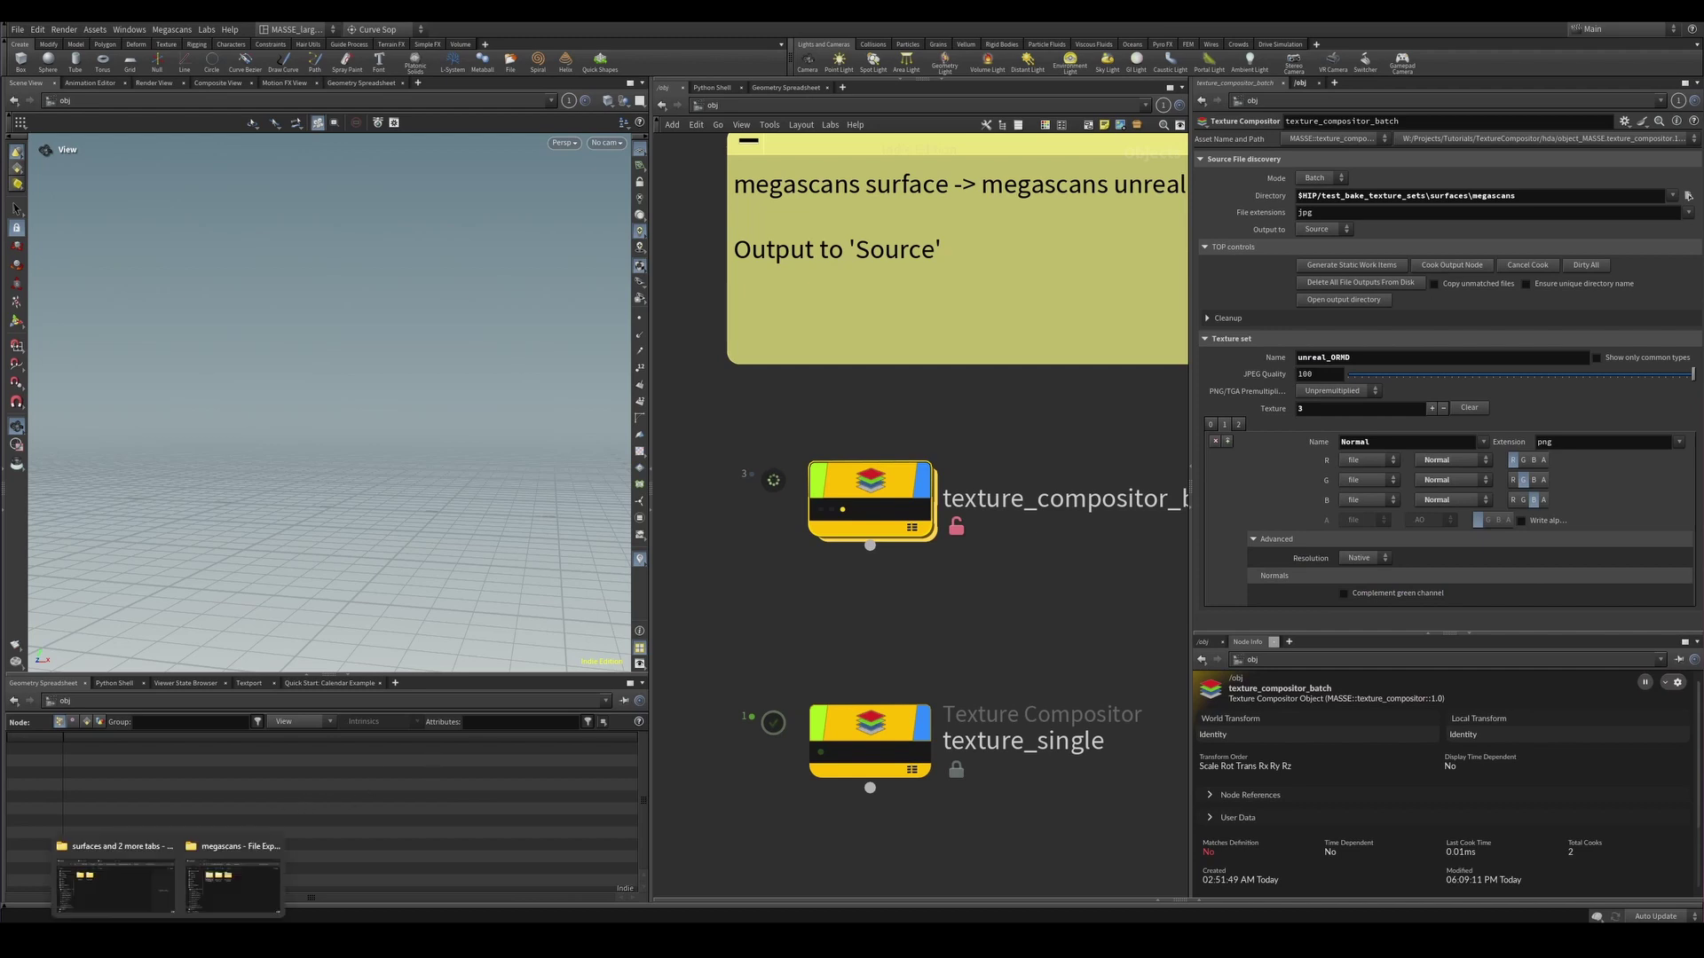
pyautogui.click(248, 891)
pyautogui.doubleClick(647, 495)
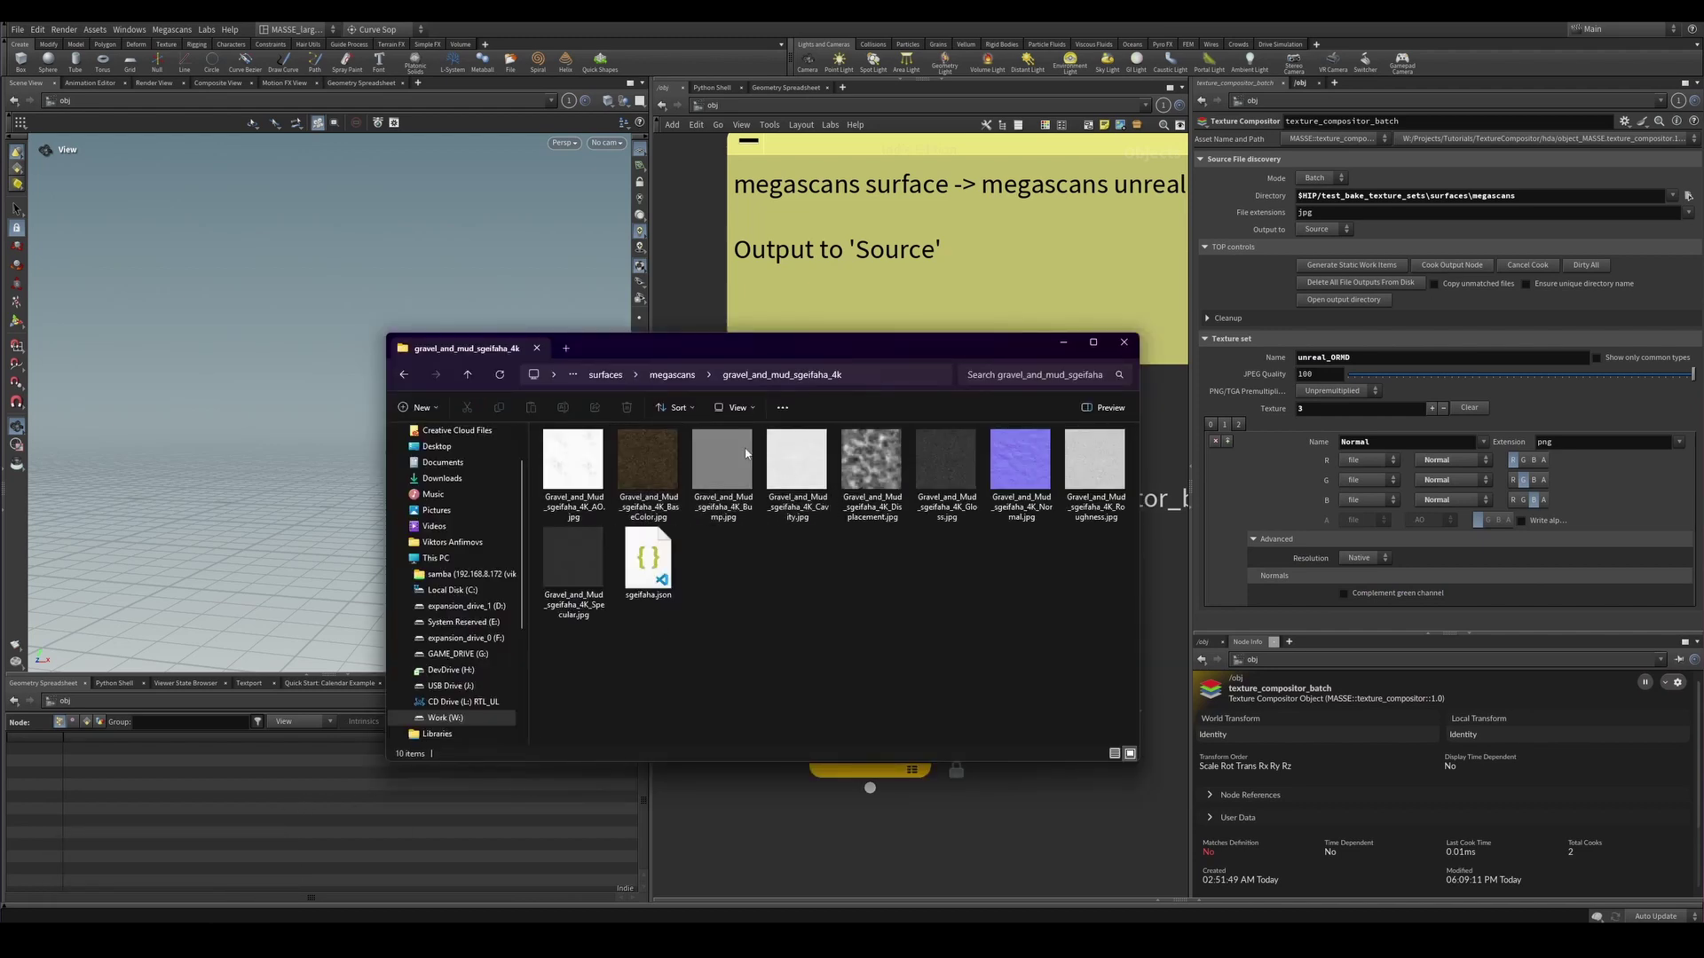
pyautogui.click(660, 377)
pyautogui.doubleClick(723, 461)
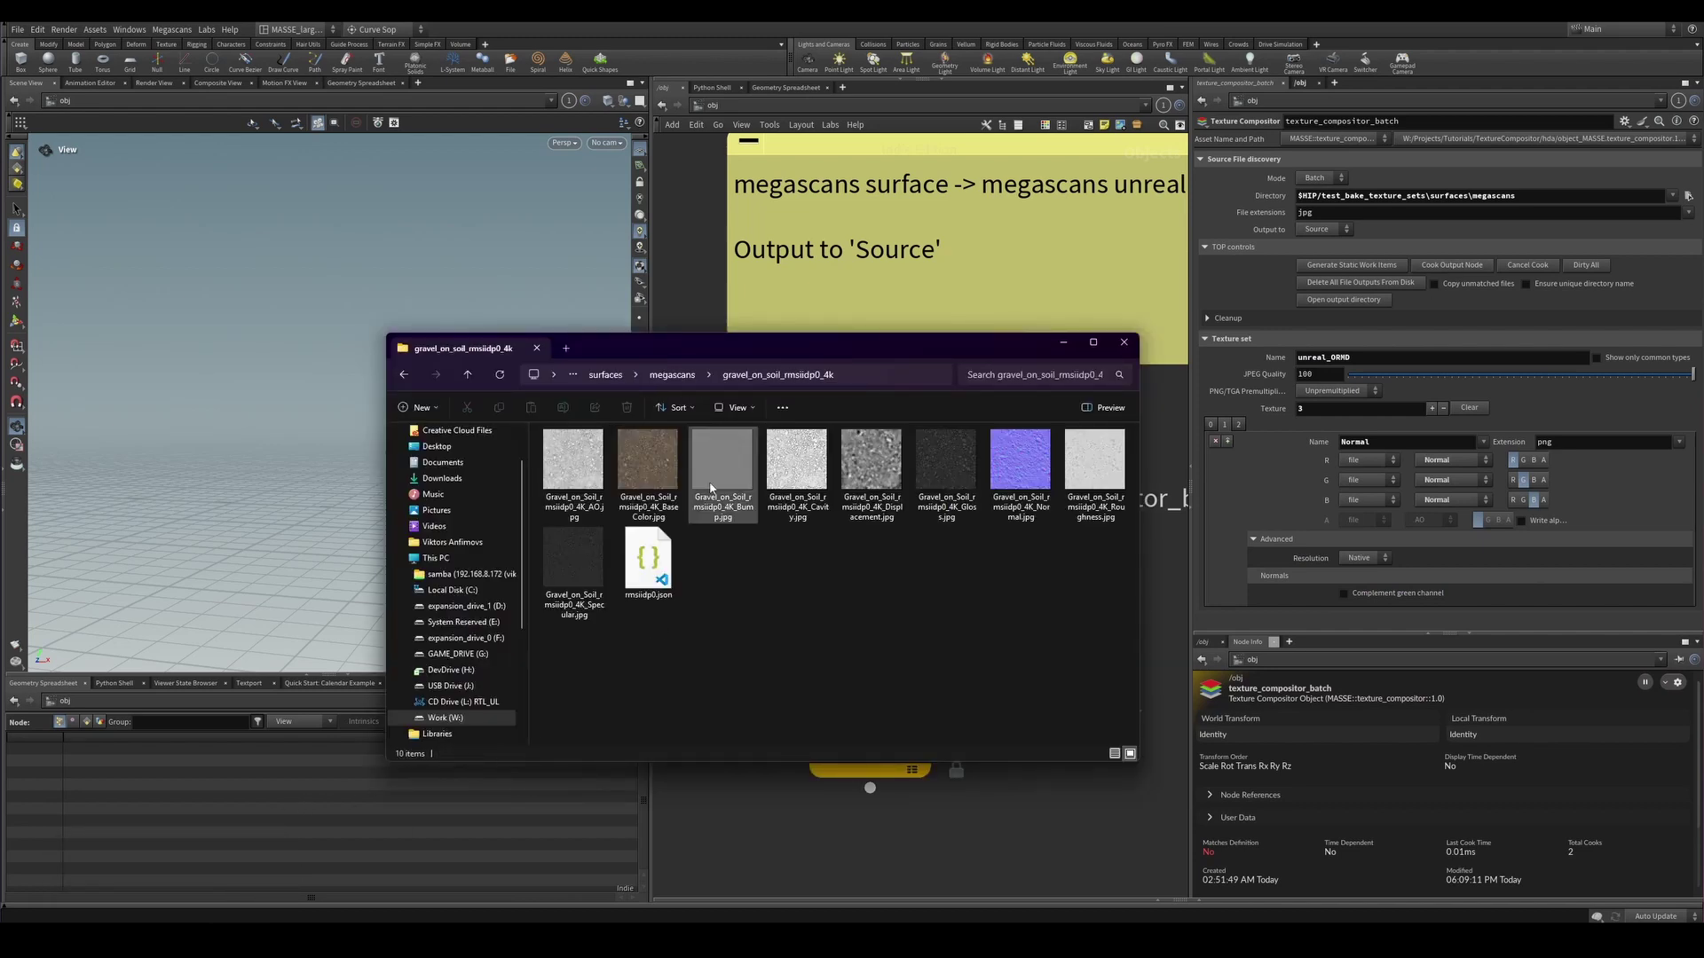
pyautogui.click(672, 375)
pyautogui.click(600, 482)
pyautogui.doubleClick(600, 482)
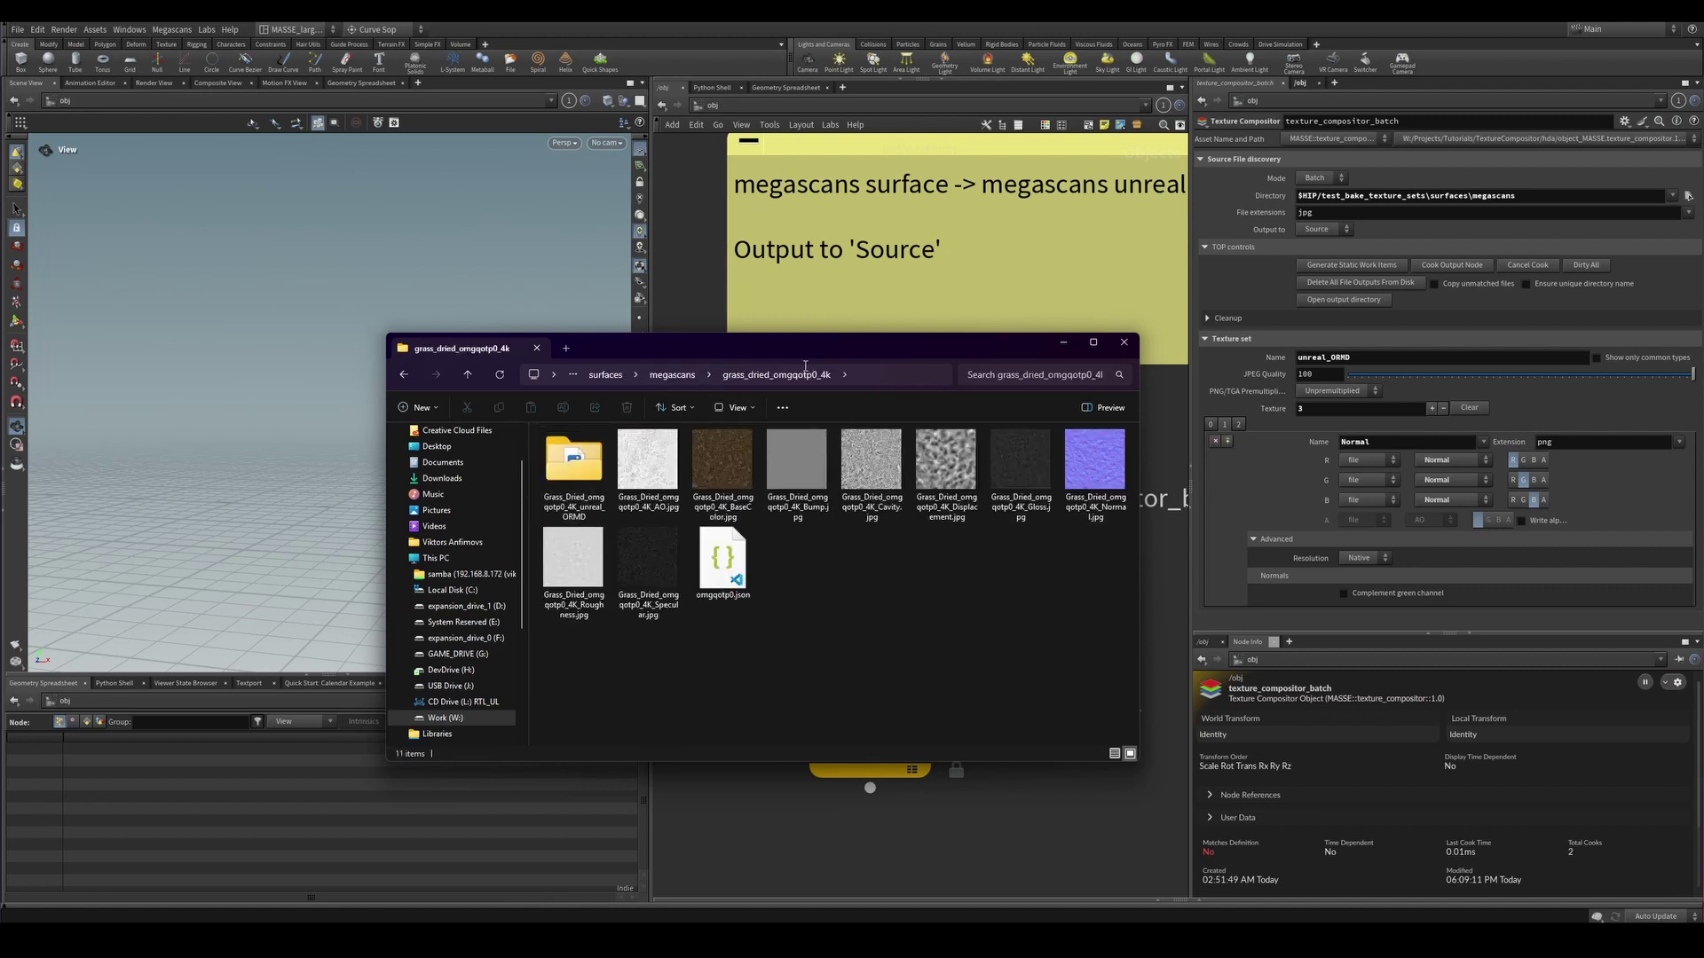
pyautogui.click(667, 382)
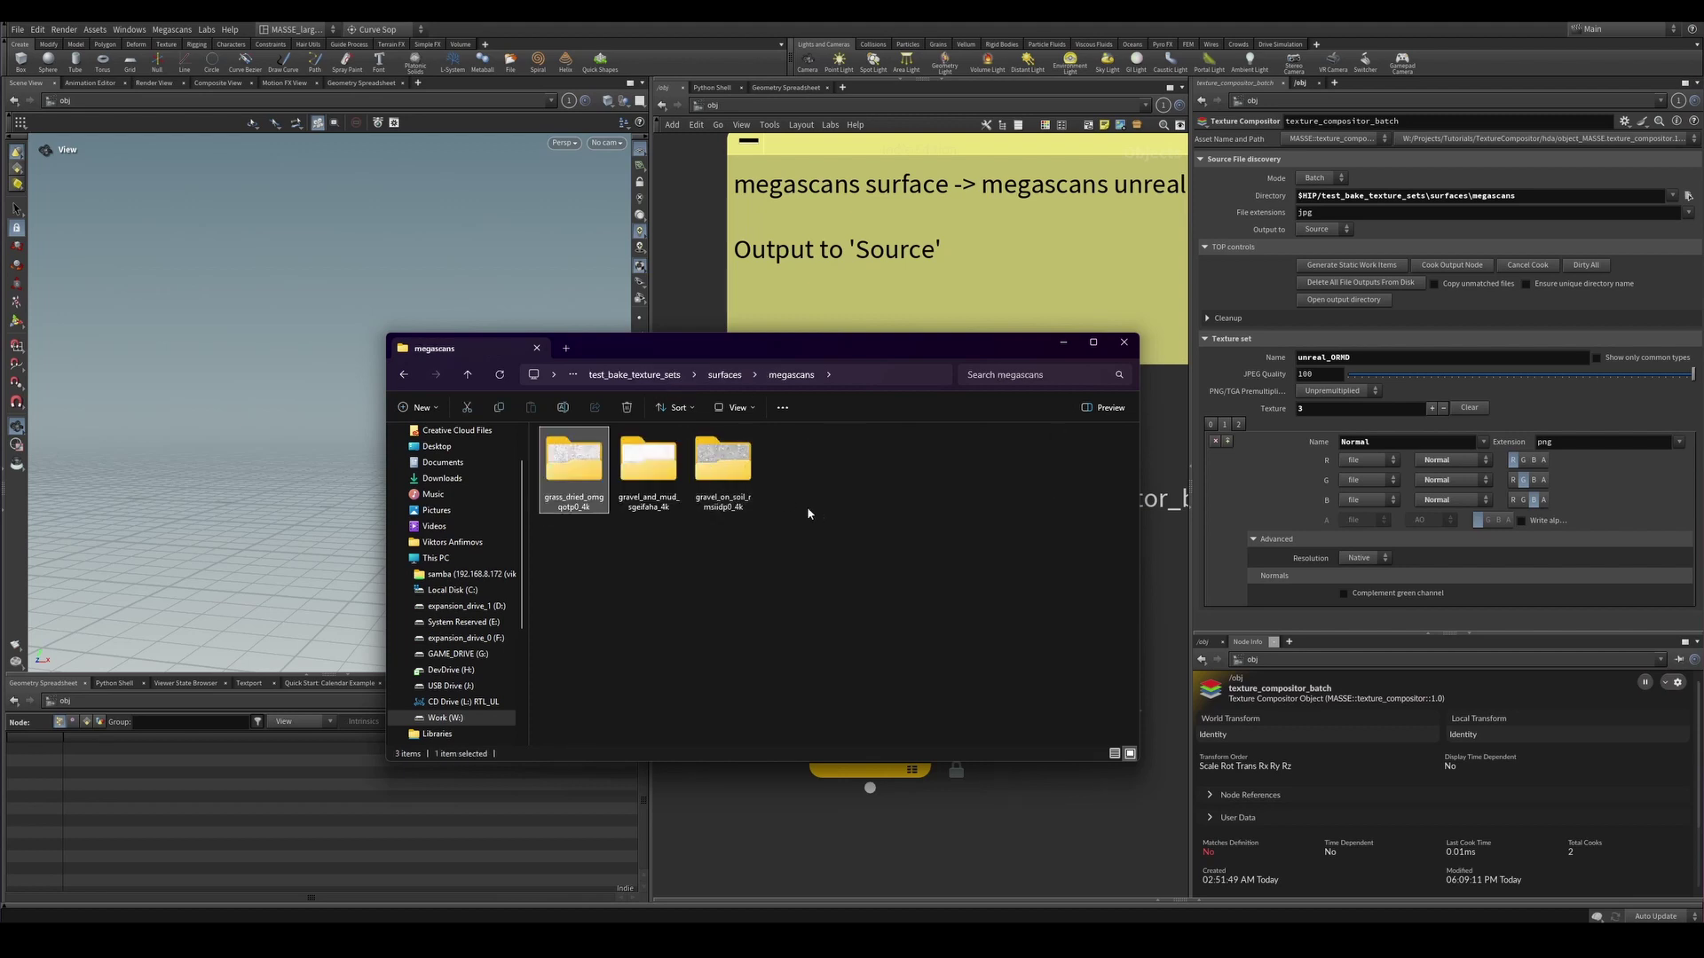
pyautogui.doubleClick(723, 459)
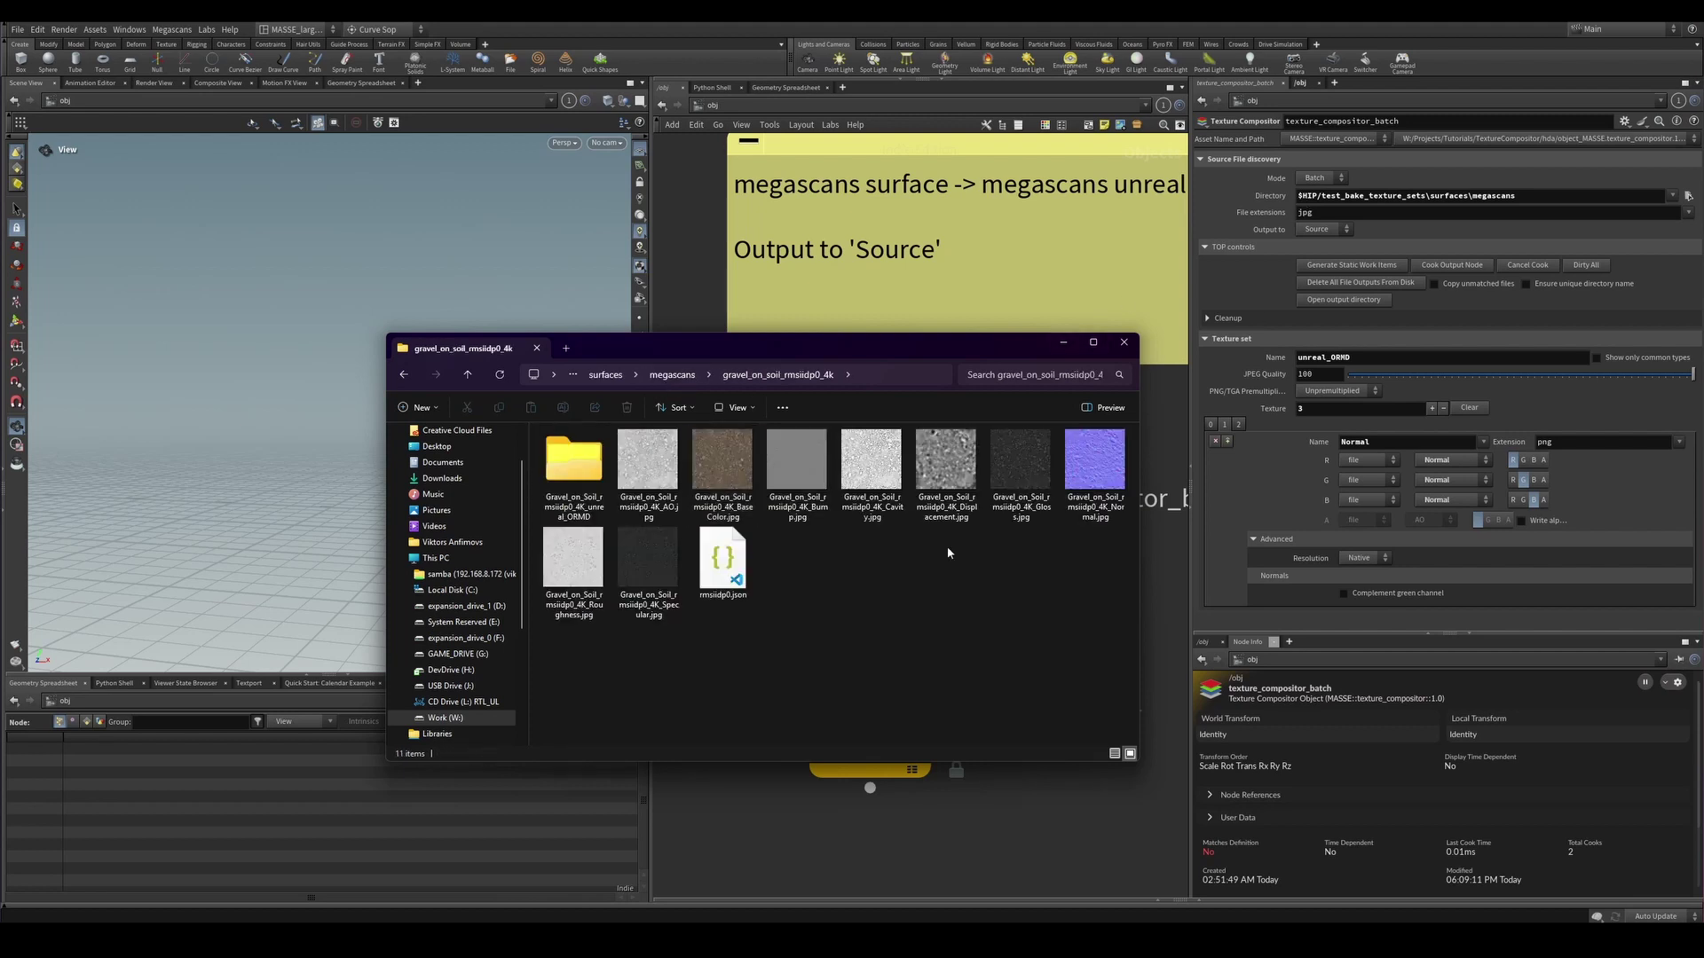
# Back in Houdini, flip from the BaseColor entry to the ORMD texture entry (tab 0).
pyautogui.click(1236, 426)
pyautogui.click(1228, 428)
pyautogui.click(1237, 425)
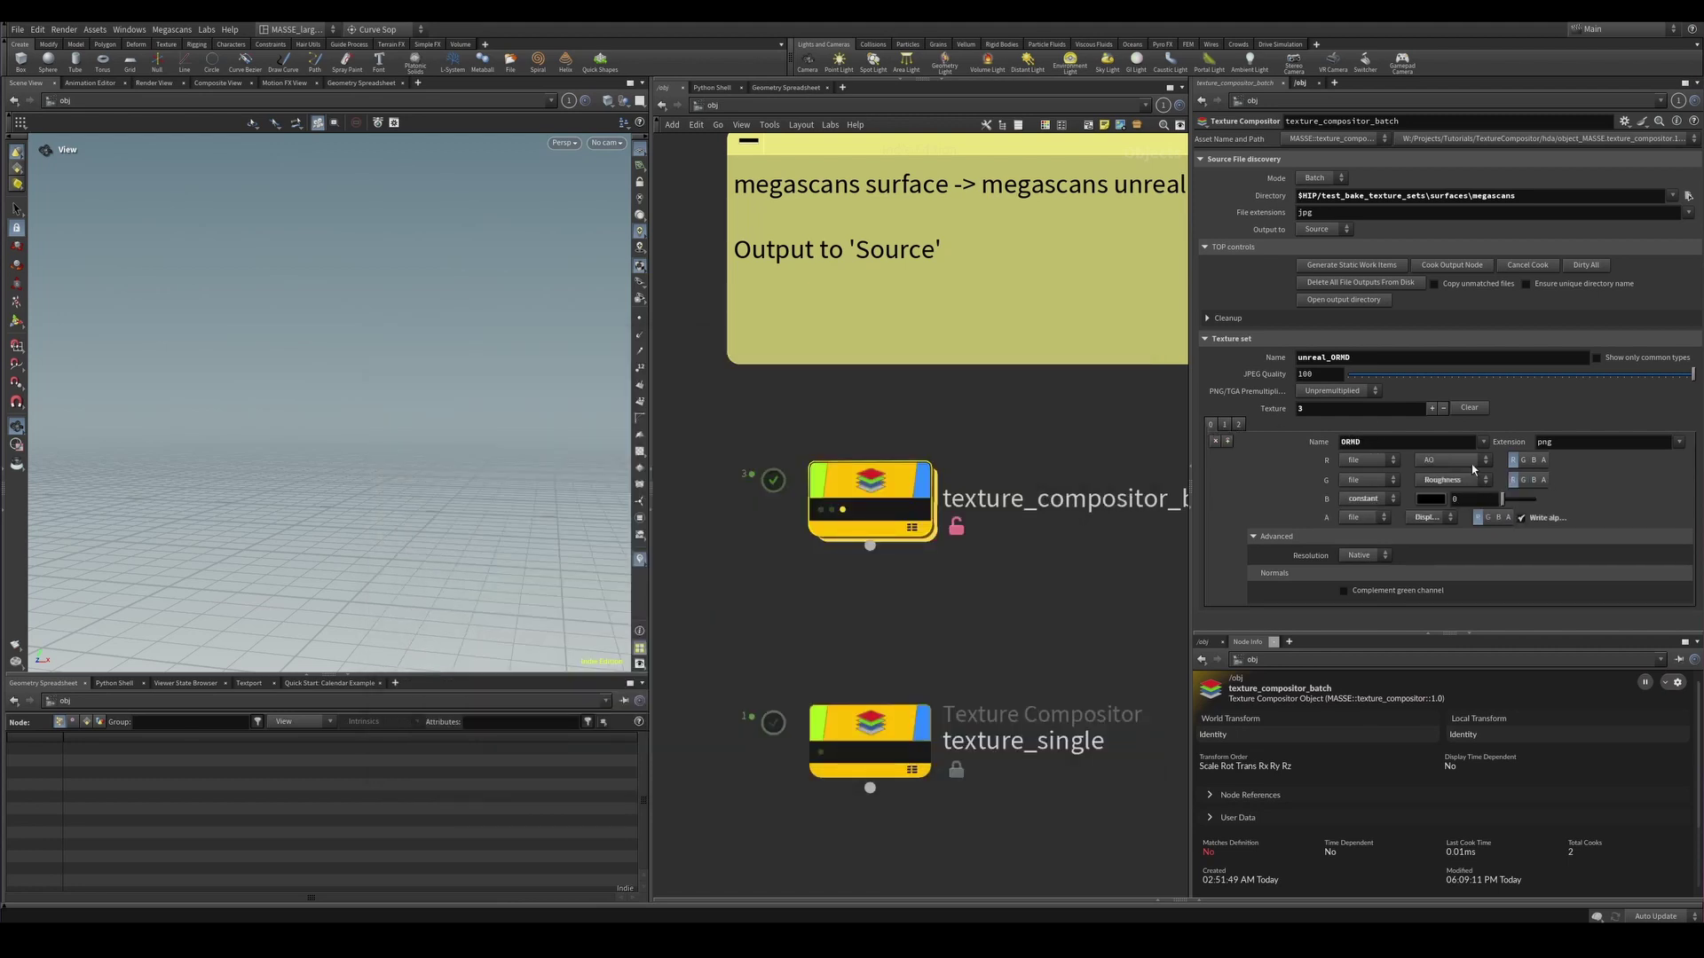
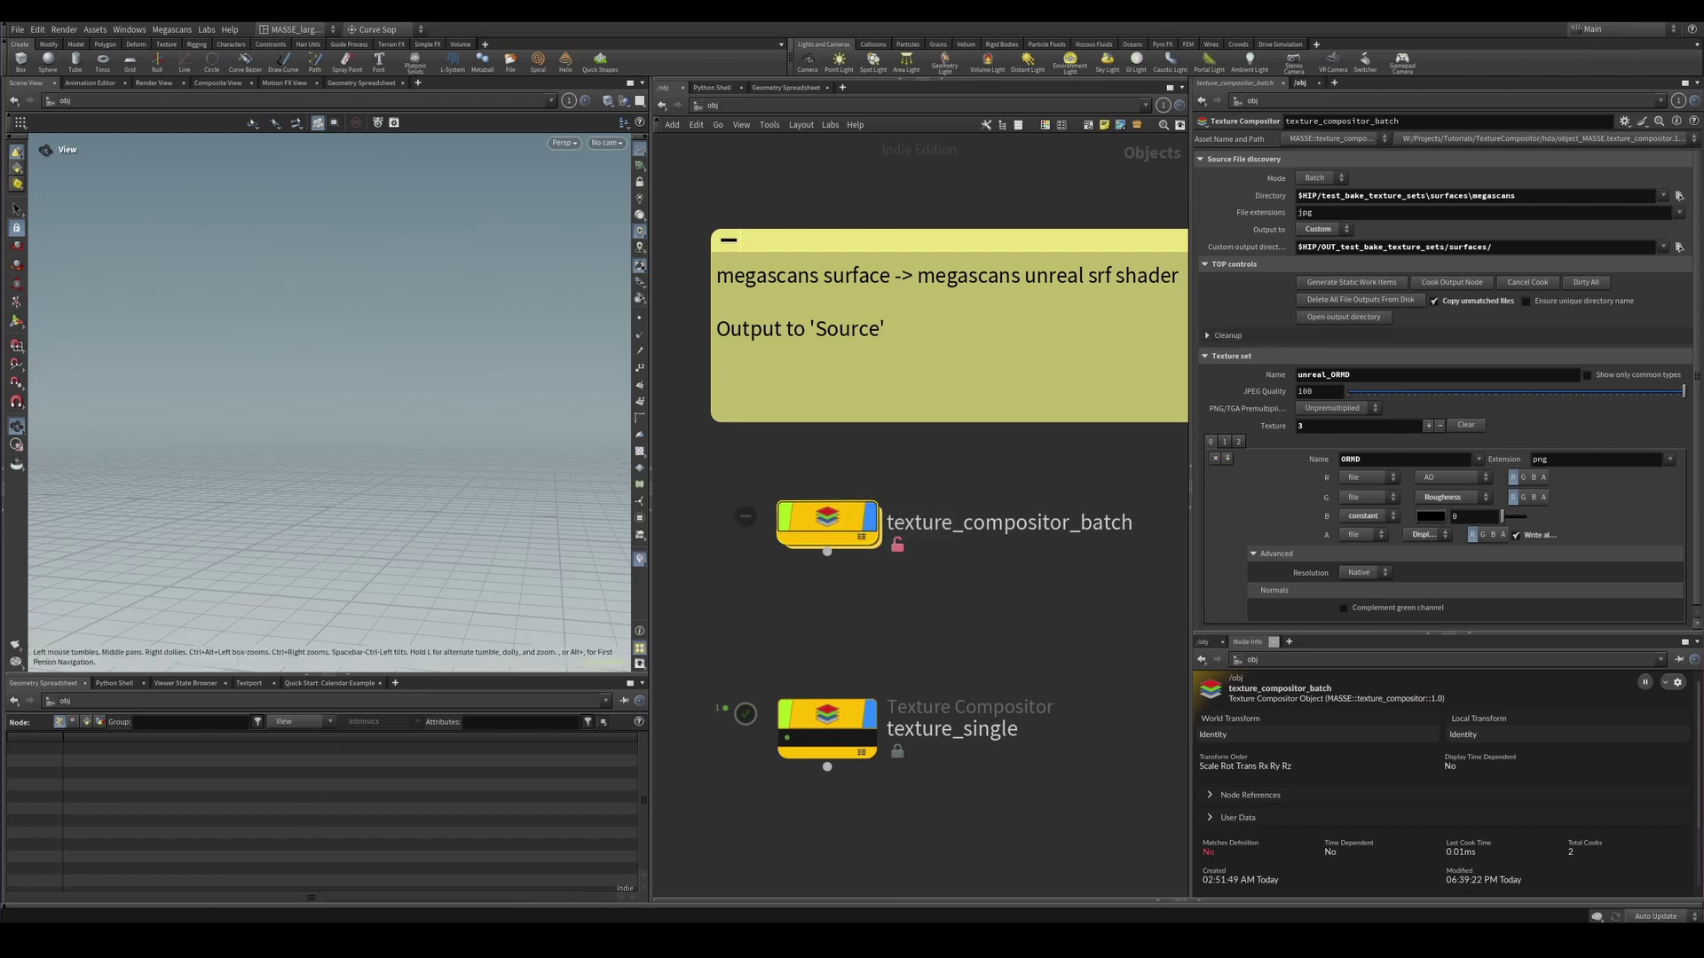
pyautogui.click(311, 859)
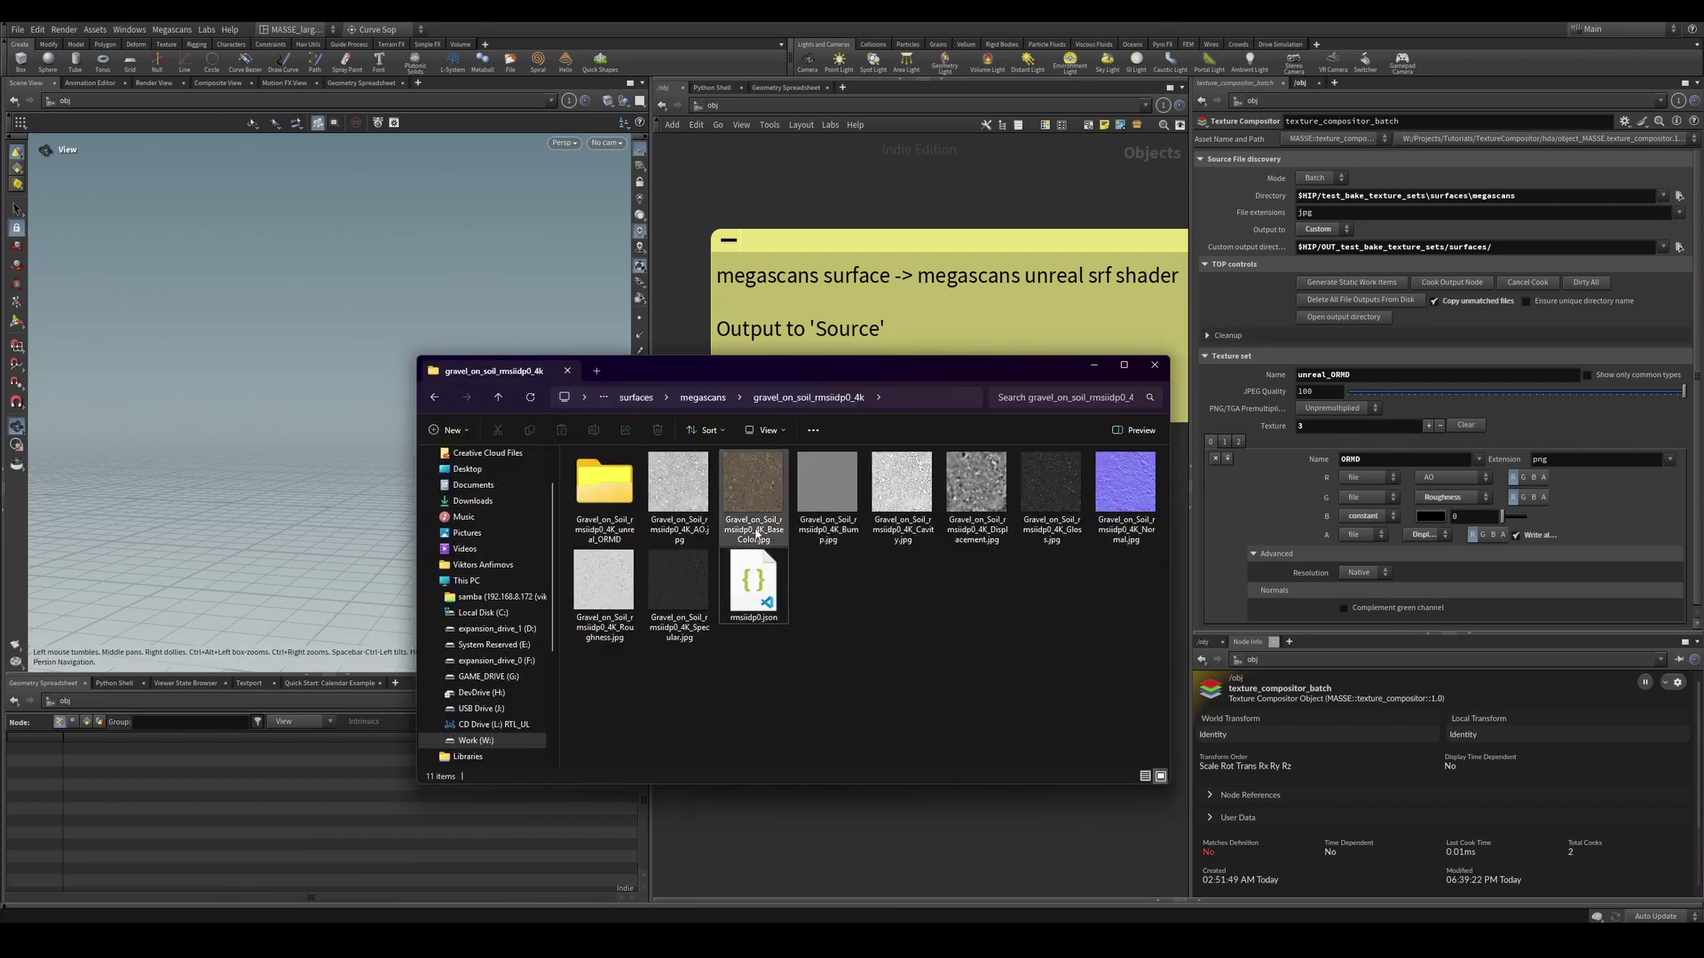
pyautogui.click(677, 492)
pyautogui.click(807, 619)
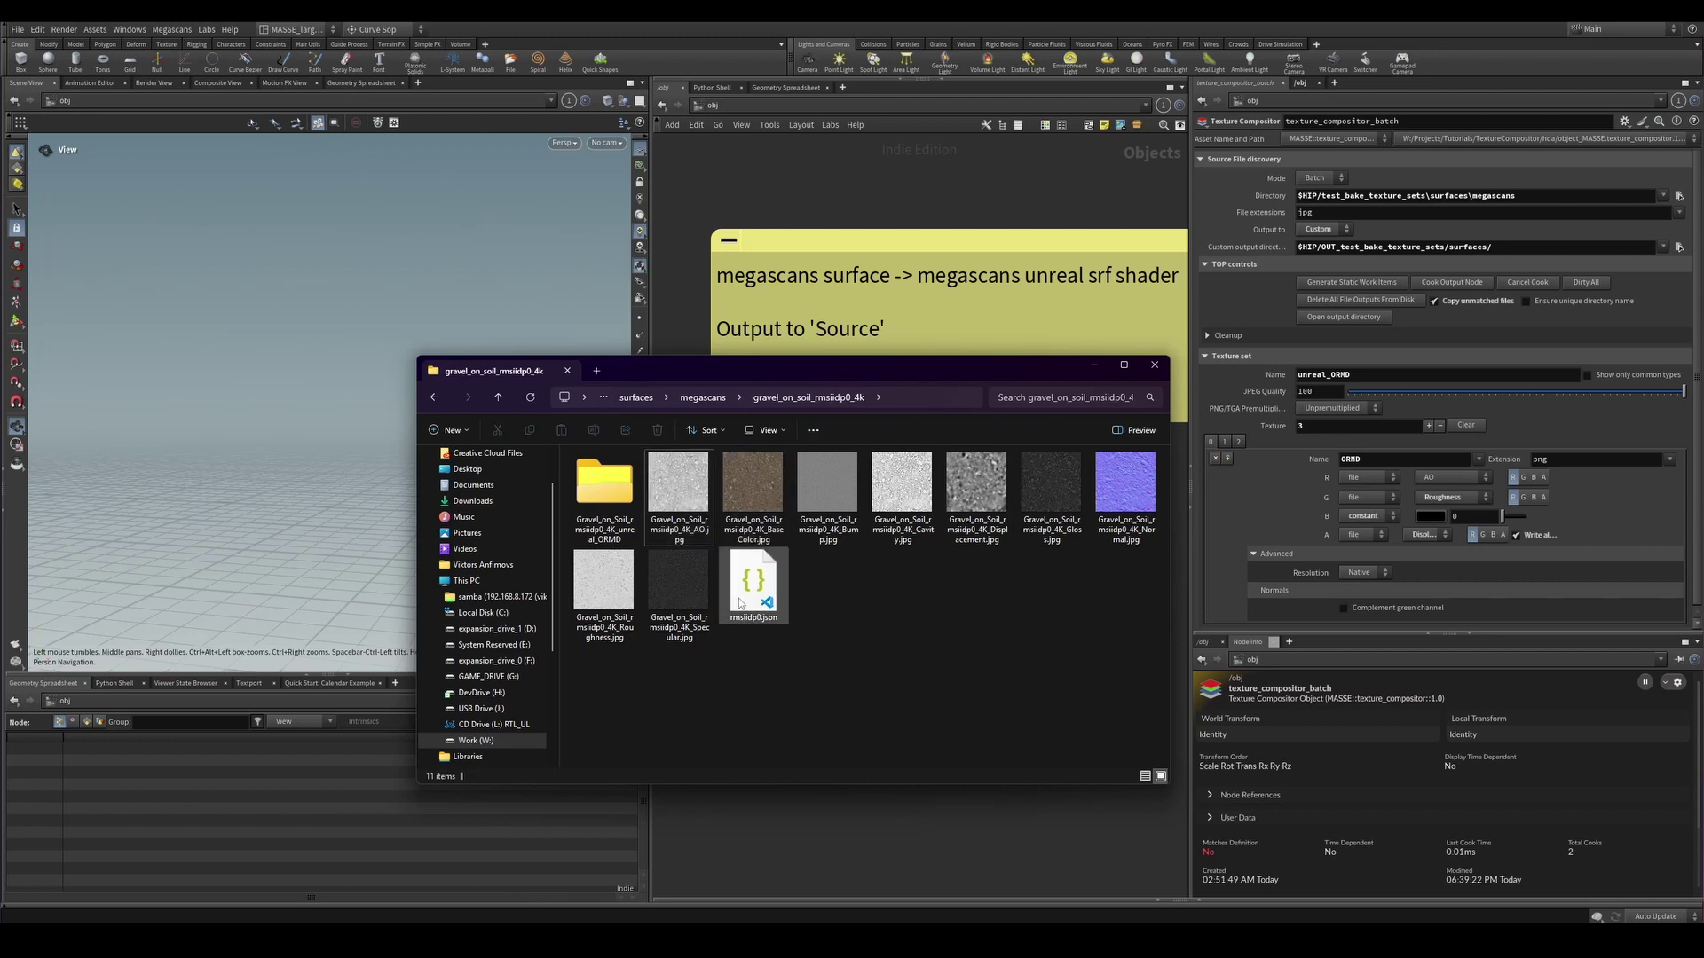
pyautogui.moveTo(836, 685); pyautogui.dragTo(719, 548)
pyautogui.doubleClick(860, 626)
pyautogui.click(877, 570)
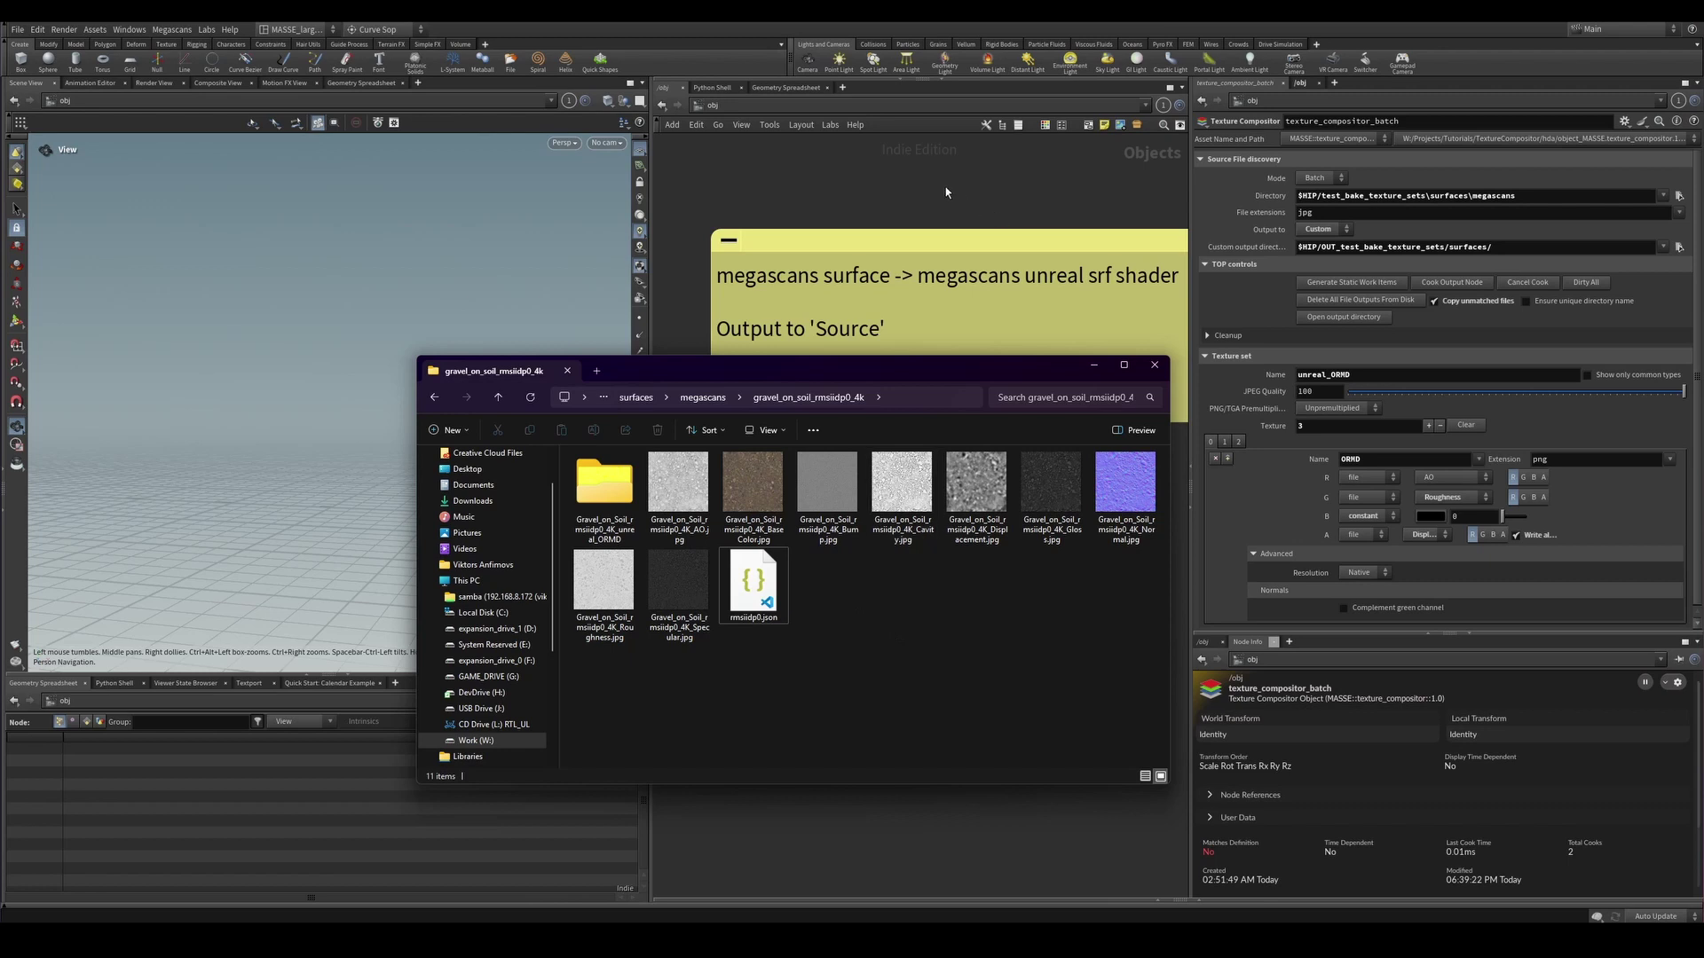
pyautogui.click(1317, 267)
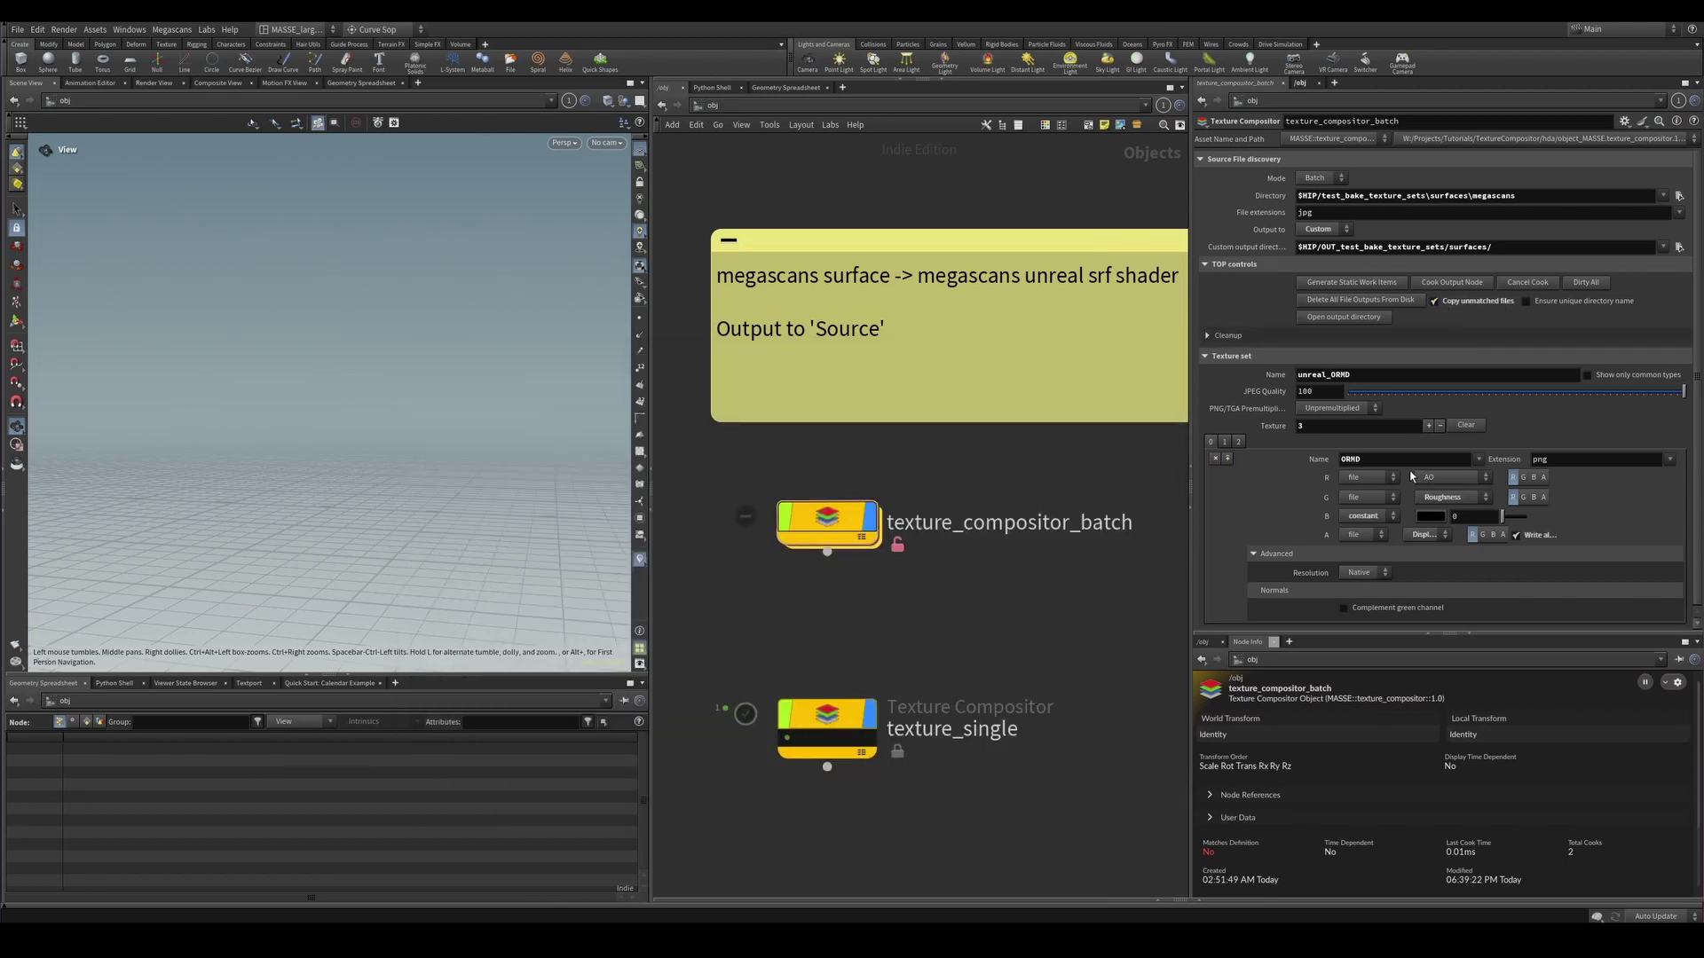
# Cook the texture_compositor_batch node, open its output directory, and move the Explorer window aside.
pyautogui.click(1449, 284)
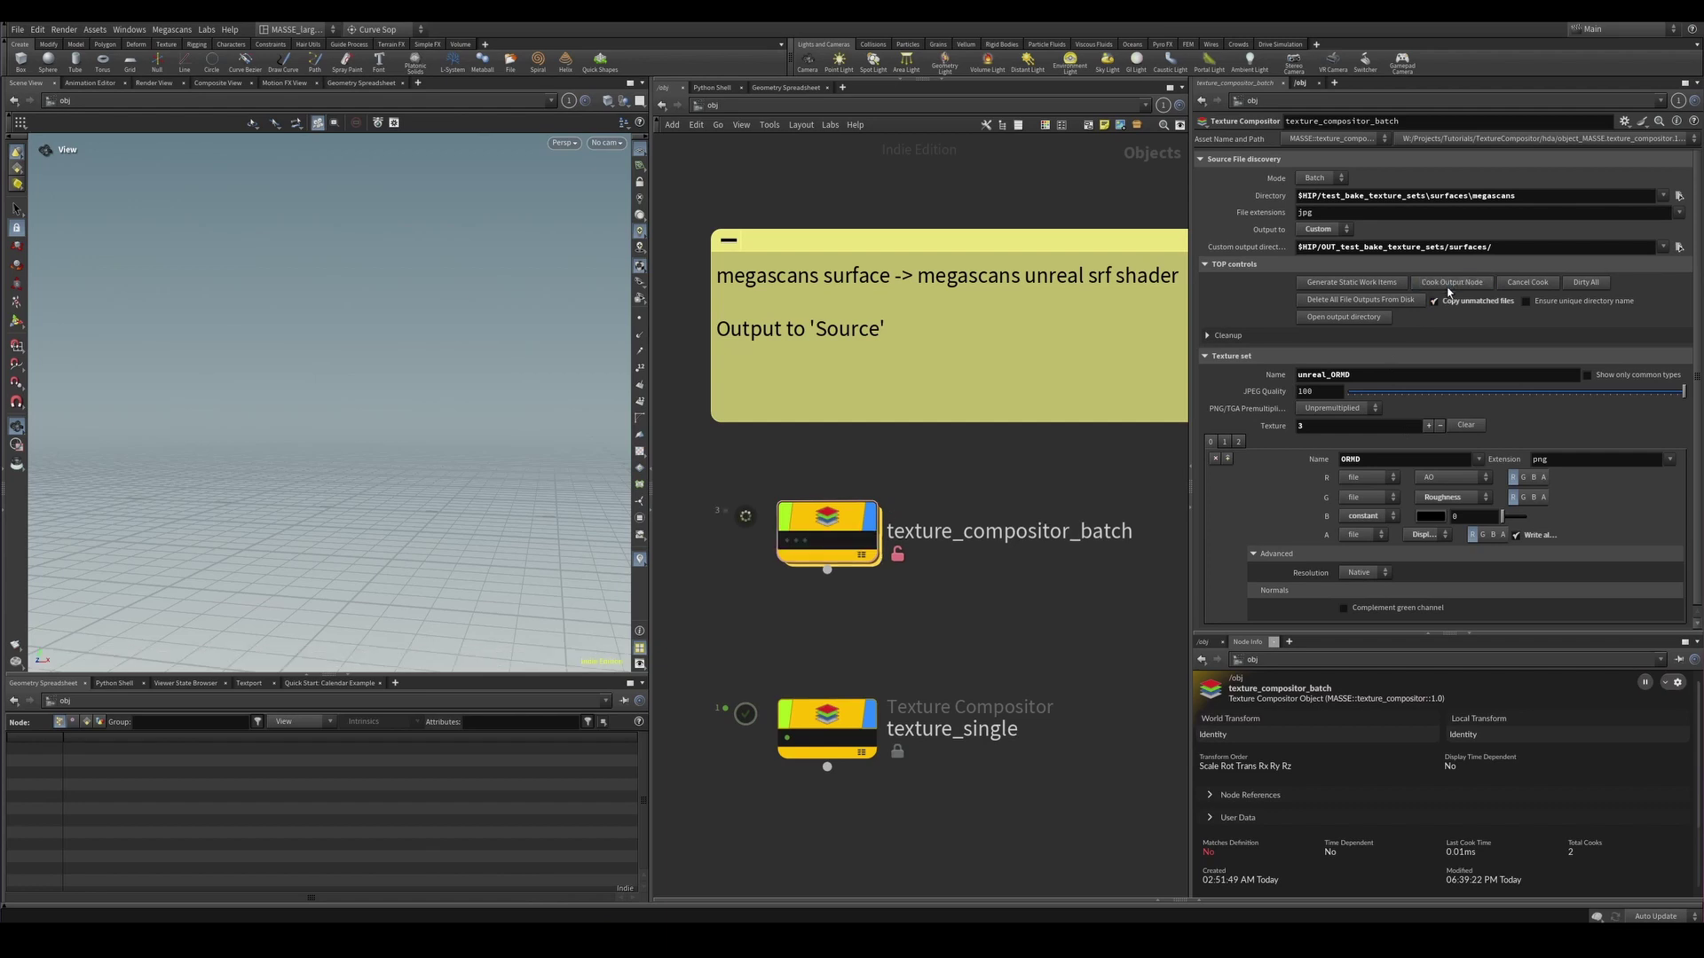
pyautogui.click(1344, 316)
pyautogui.moveTo(702, 416); pyautogui.dragTo(636, 362)
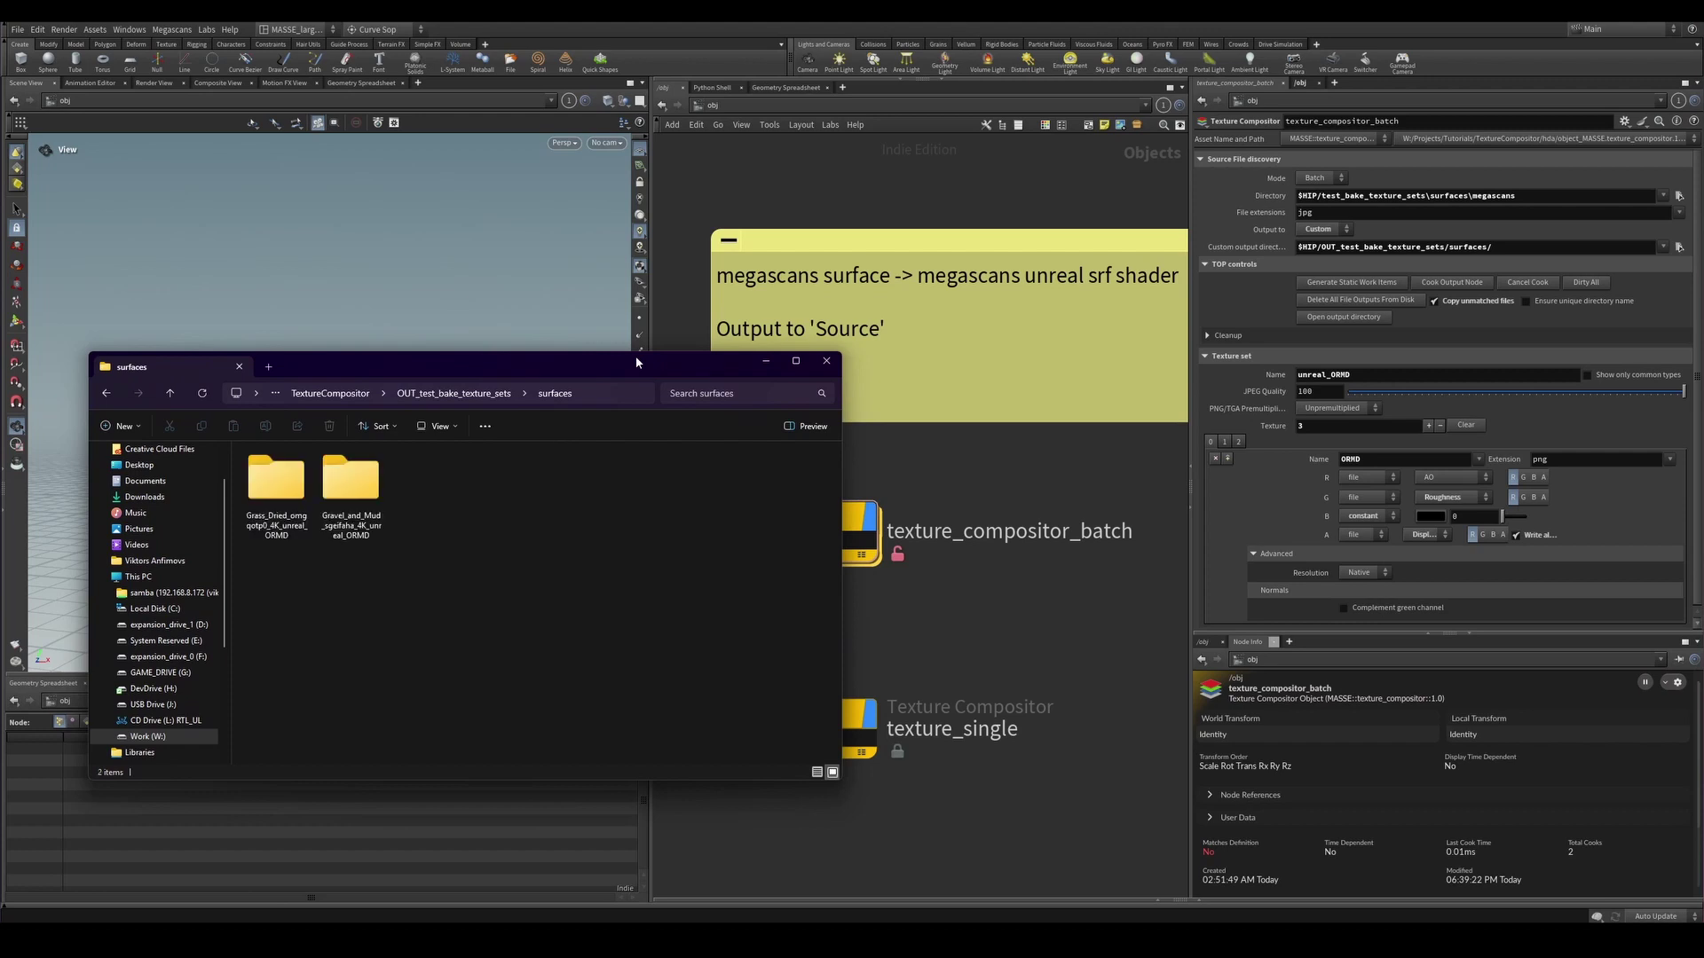
# Inspect the BaseColor, Normal and ORMD PNGs in the Grass_Dried and Gravel_and_Mud unreal_ORMD folders.
pyautogui.moveTo(639, 362); pyautogui.dragTo(584, 332)
pyautogui.doubleClick(222, 453)
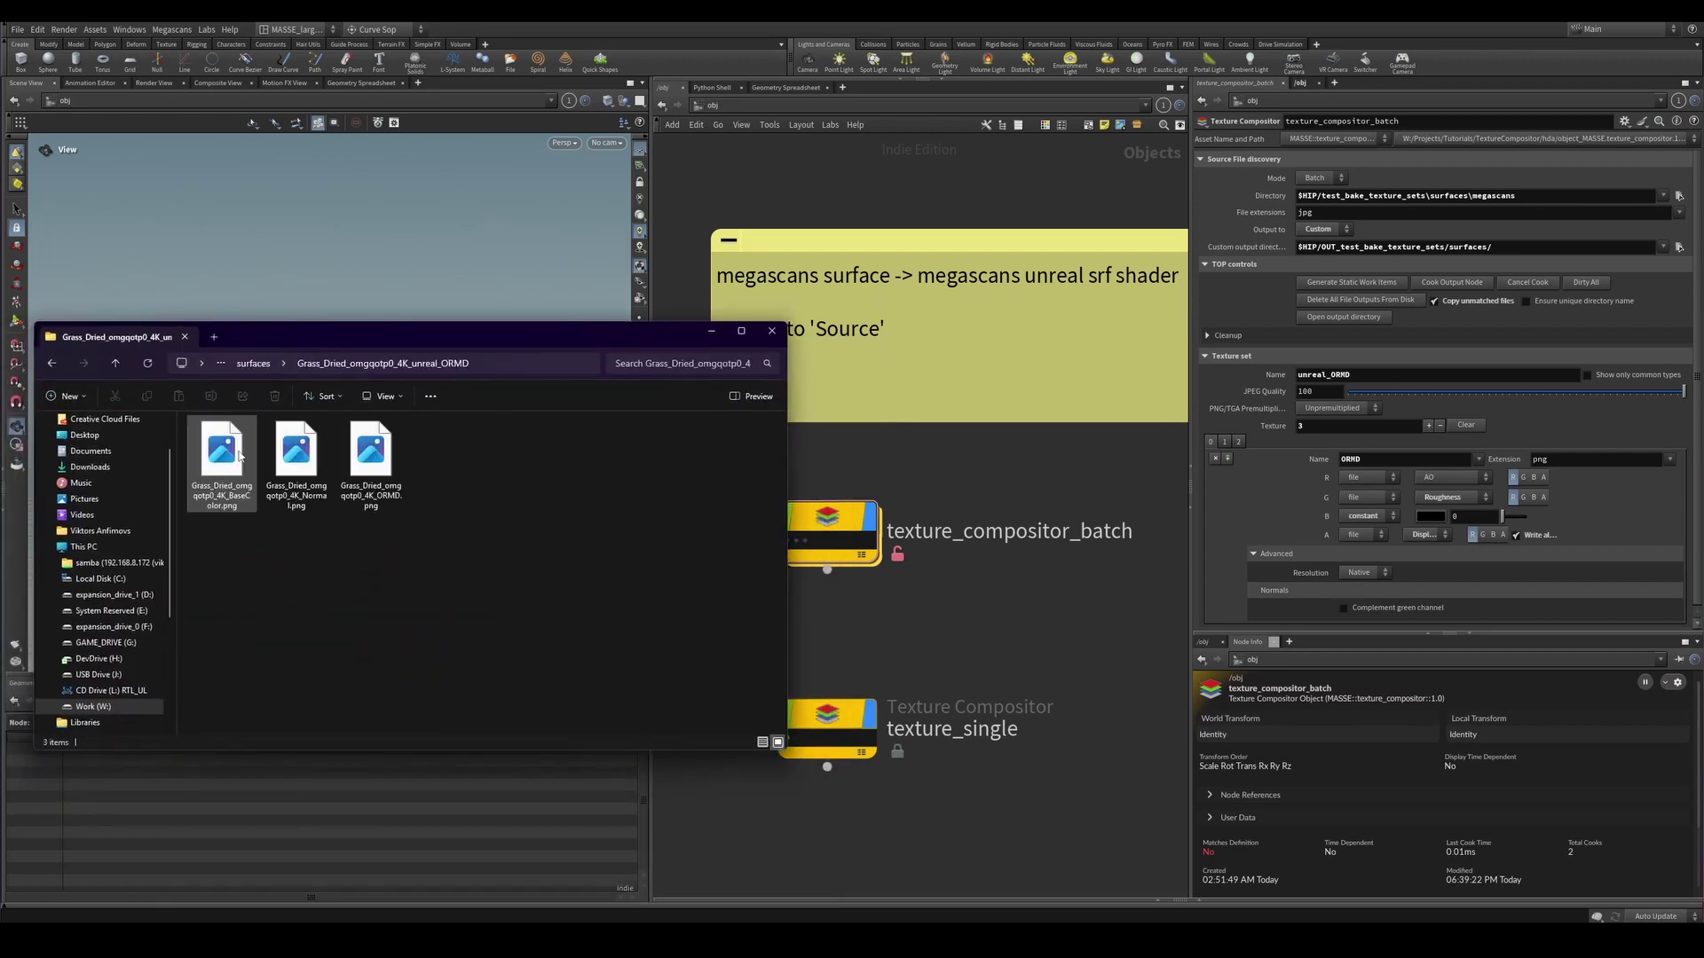
pyautogui.moveTo(518, 344); pyautogui.dragTo(521, 359)
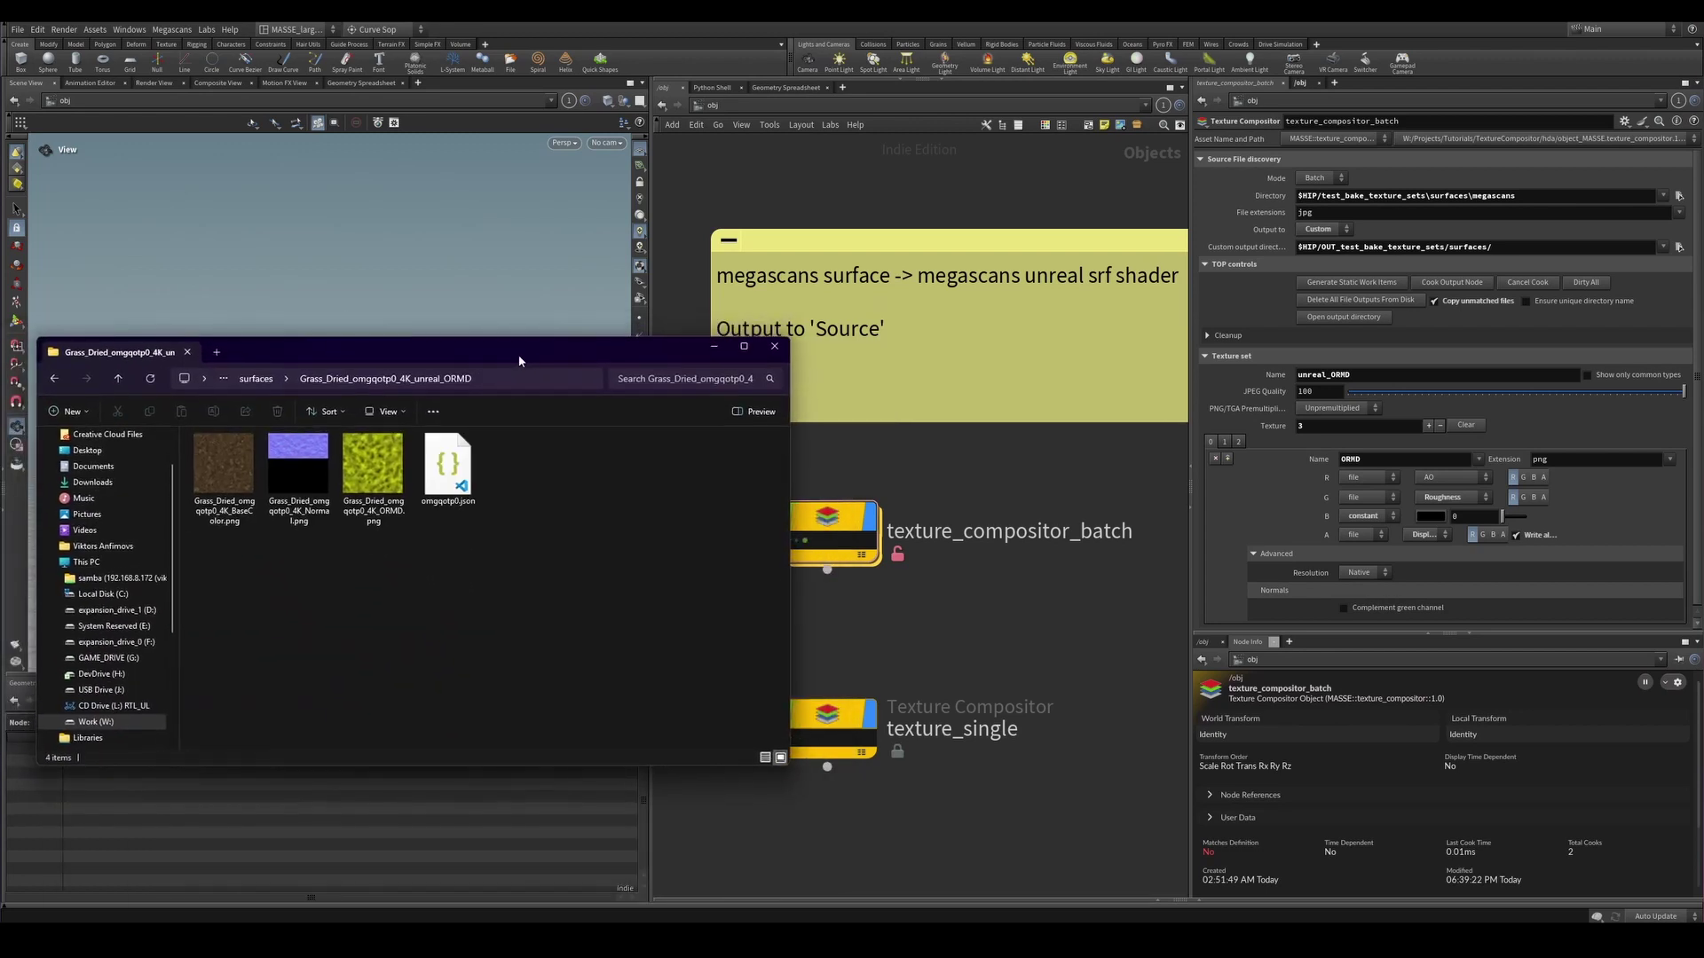
pyautogui.click(448, 466)
pyautogui.click(257, 378)
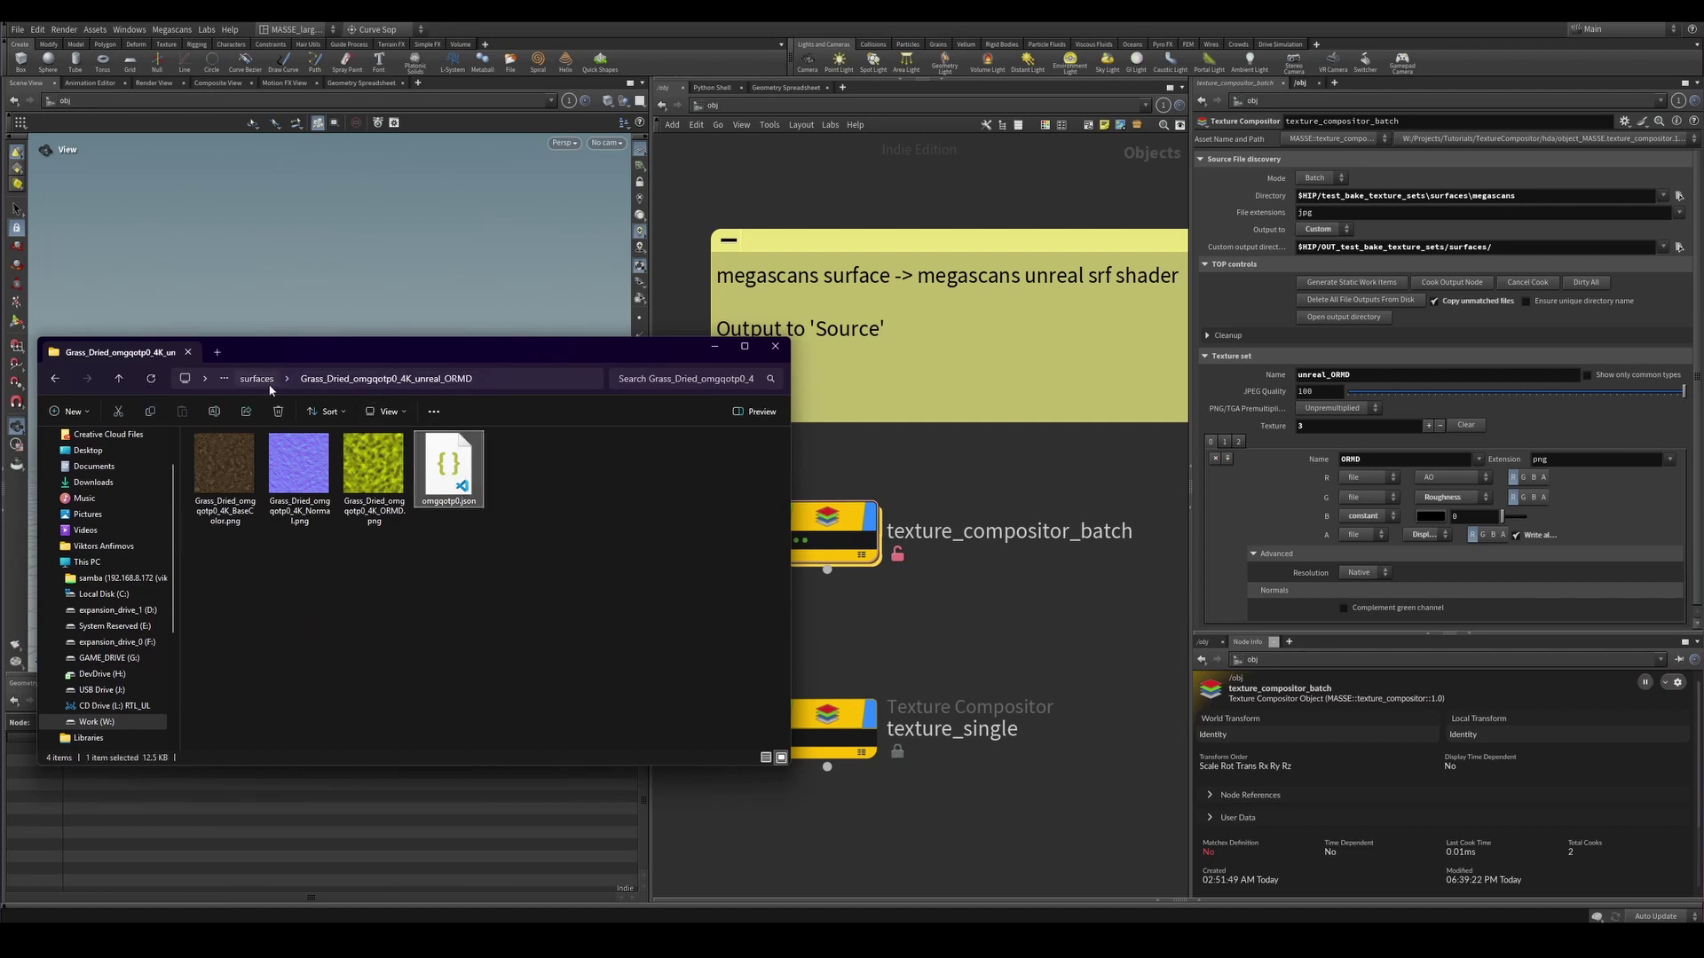
pyautogui.doubleClick(380, 453)
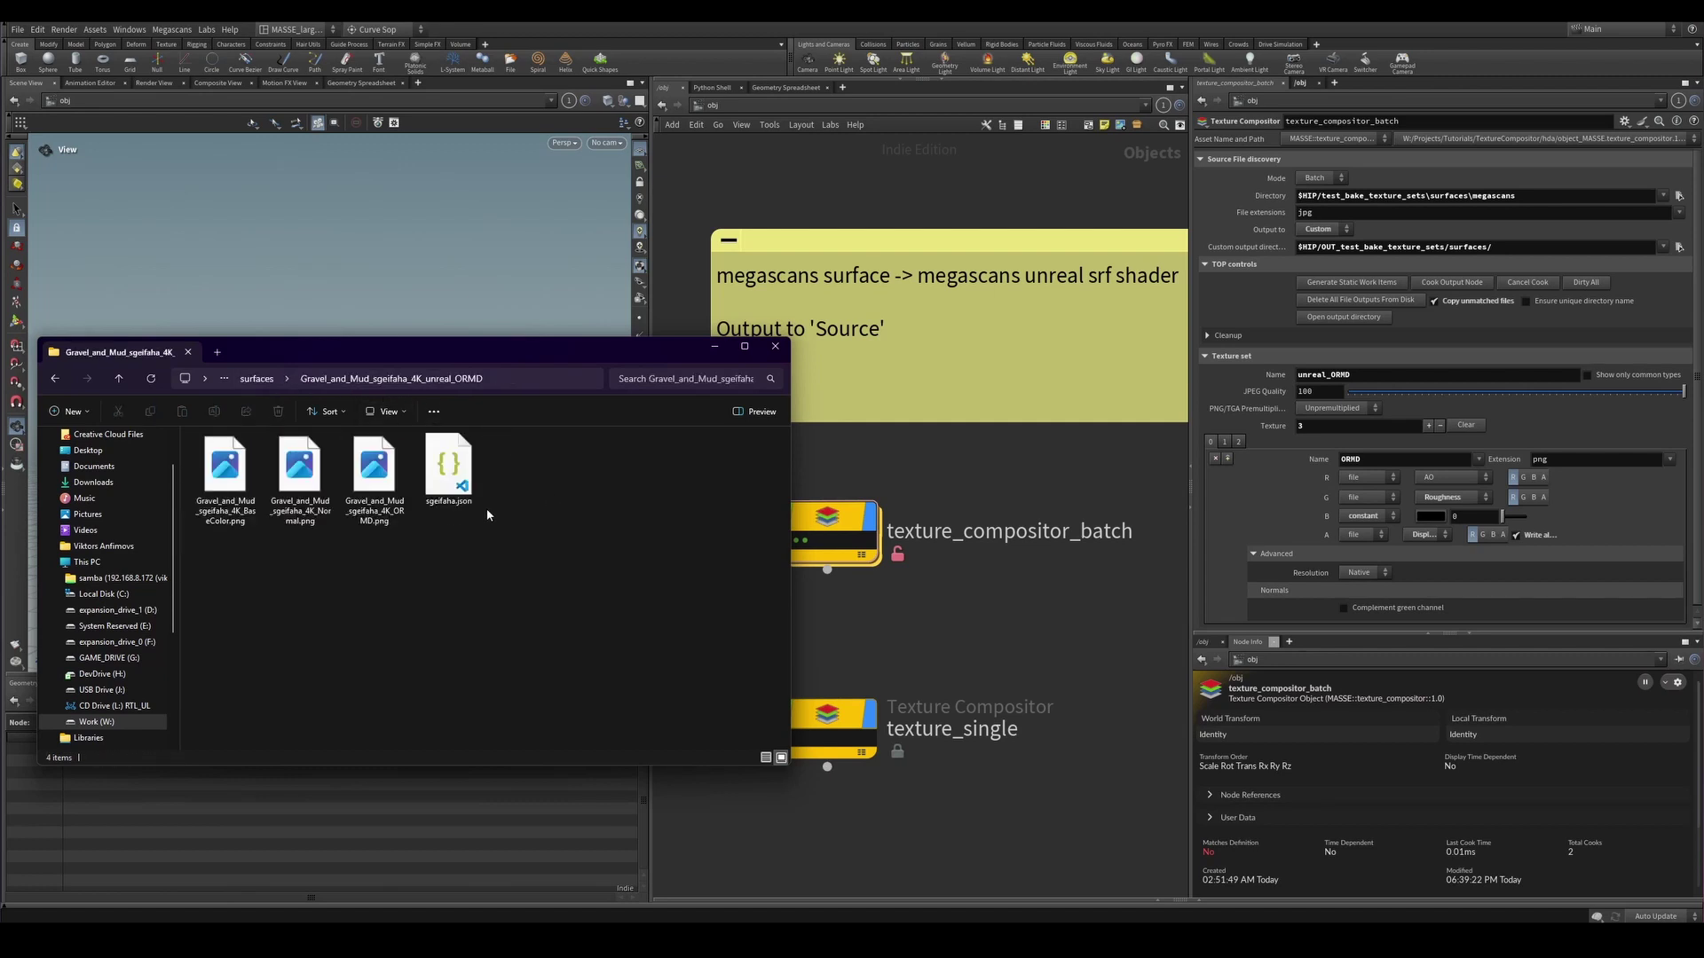
pyautogui.click(257, 379)
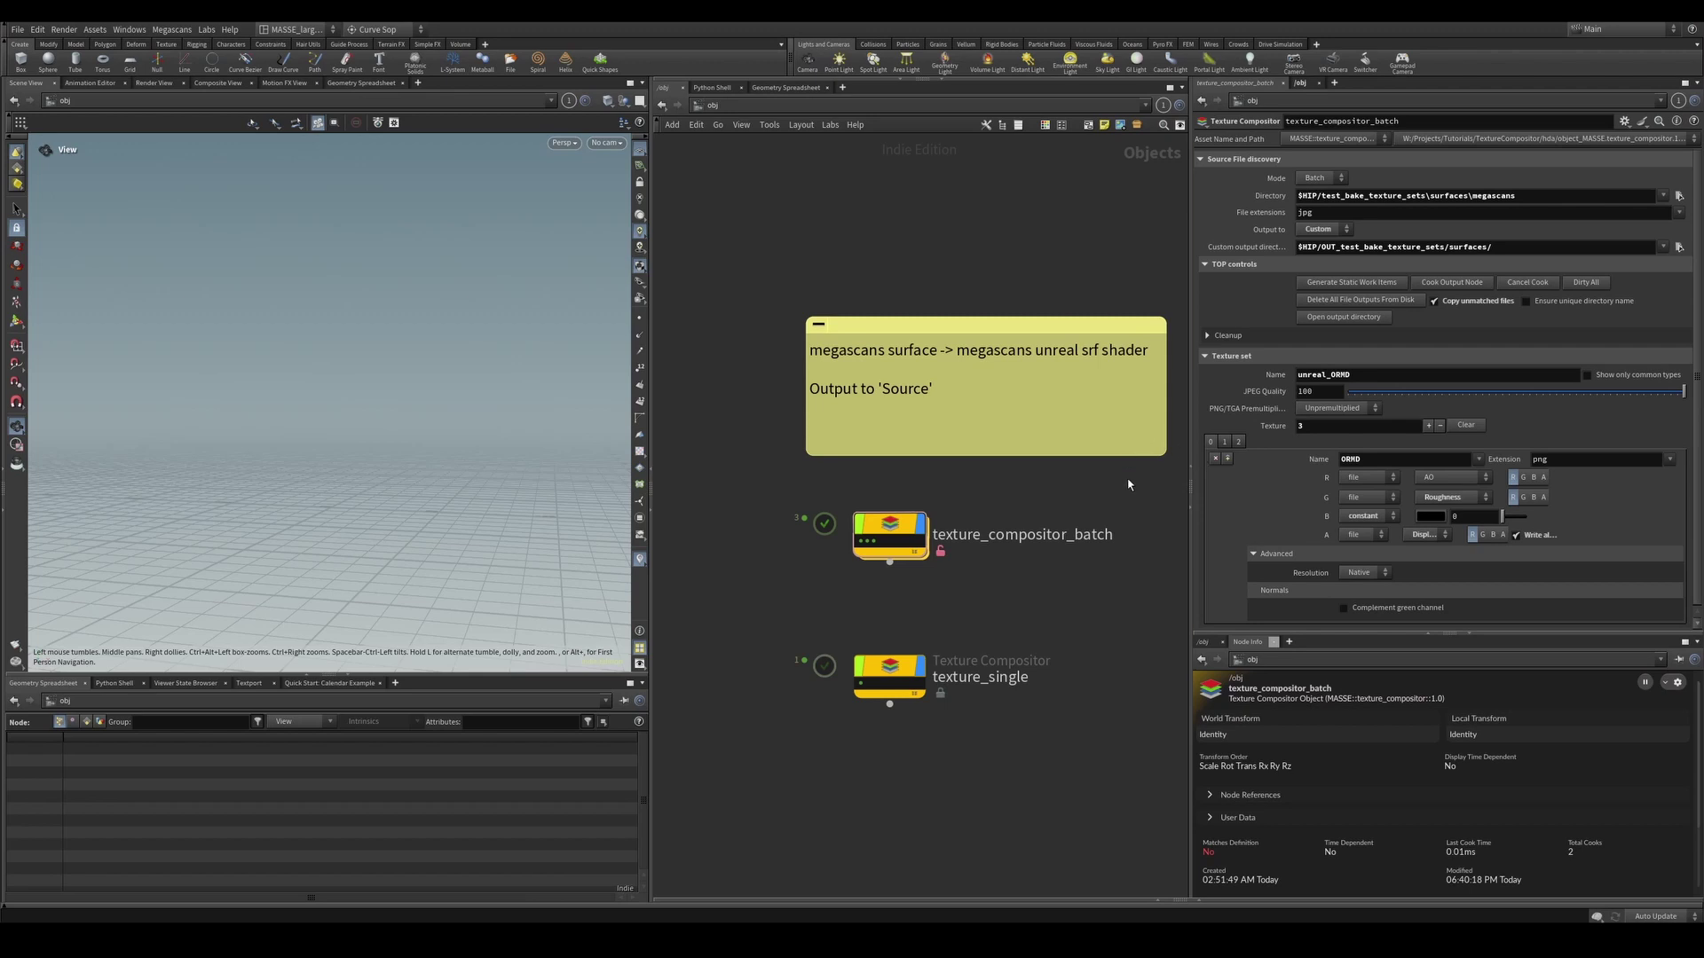
pyautogui.moveTo(1128, 484); pyautogui.dragTo(1125, 490, button='middle')
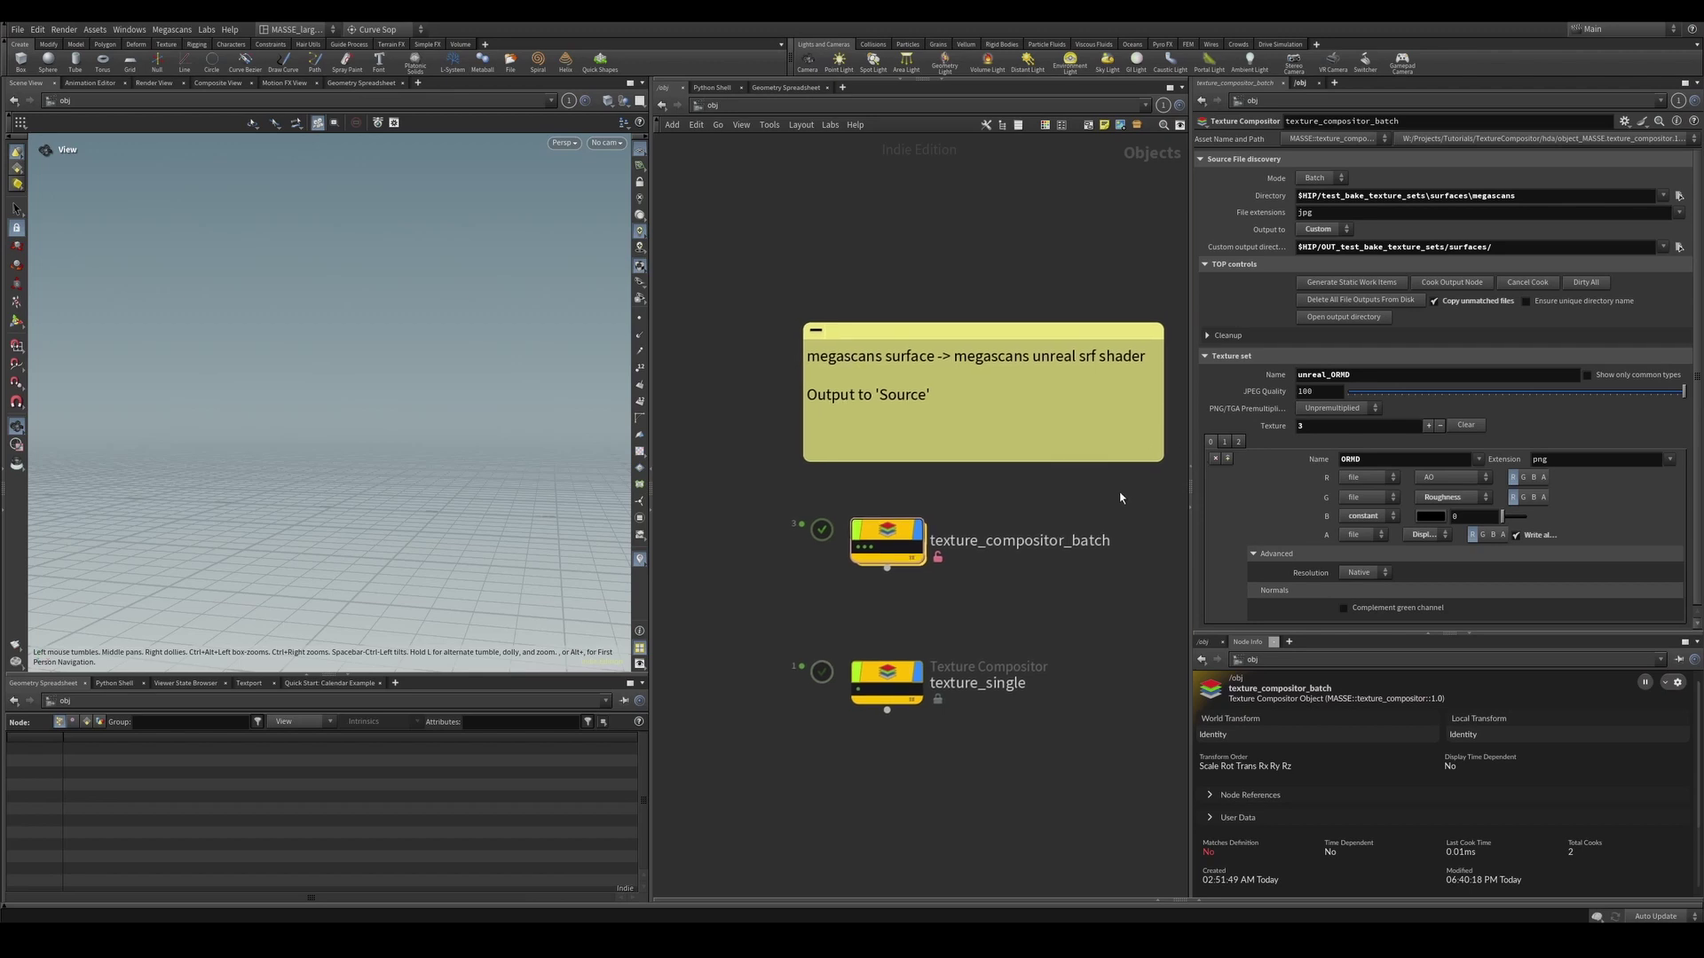
pyautogui.scroll(3, 1119, 497)
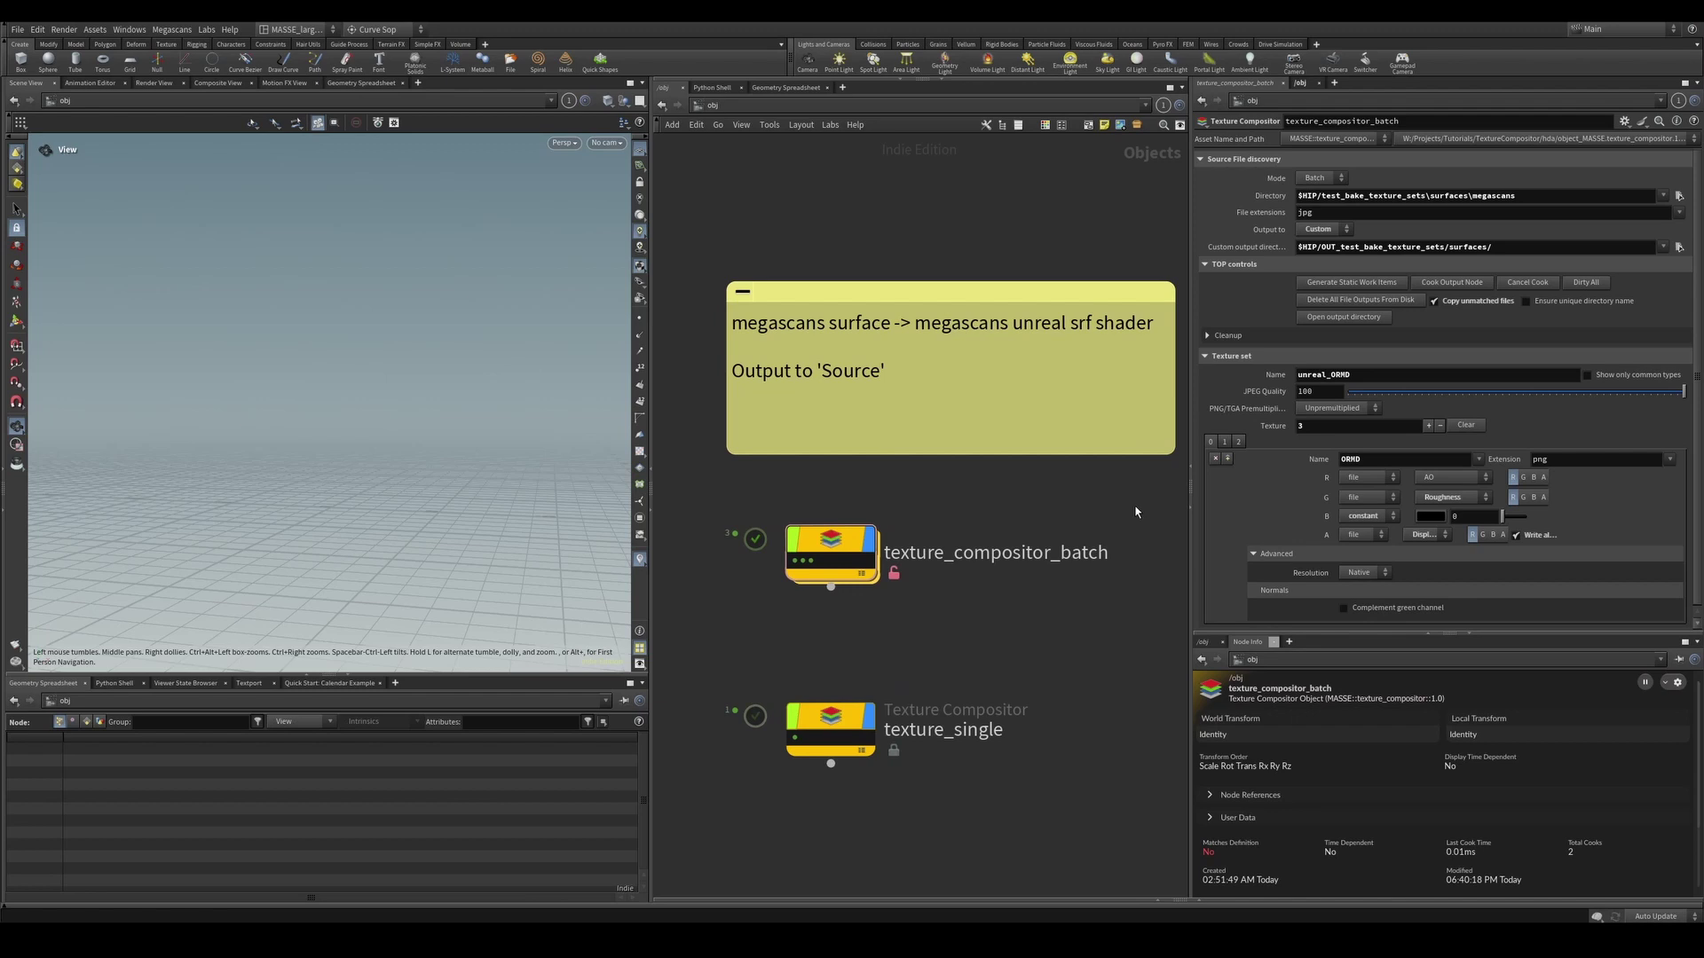
pyautogui.moveTo(1102, 626); pyautogui.dragTo(1109, 631, button='middle')
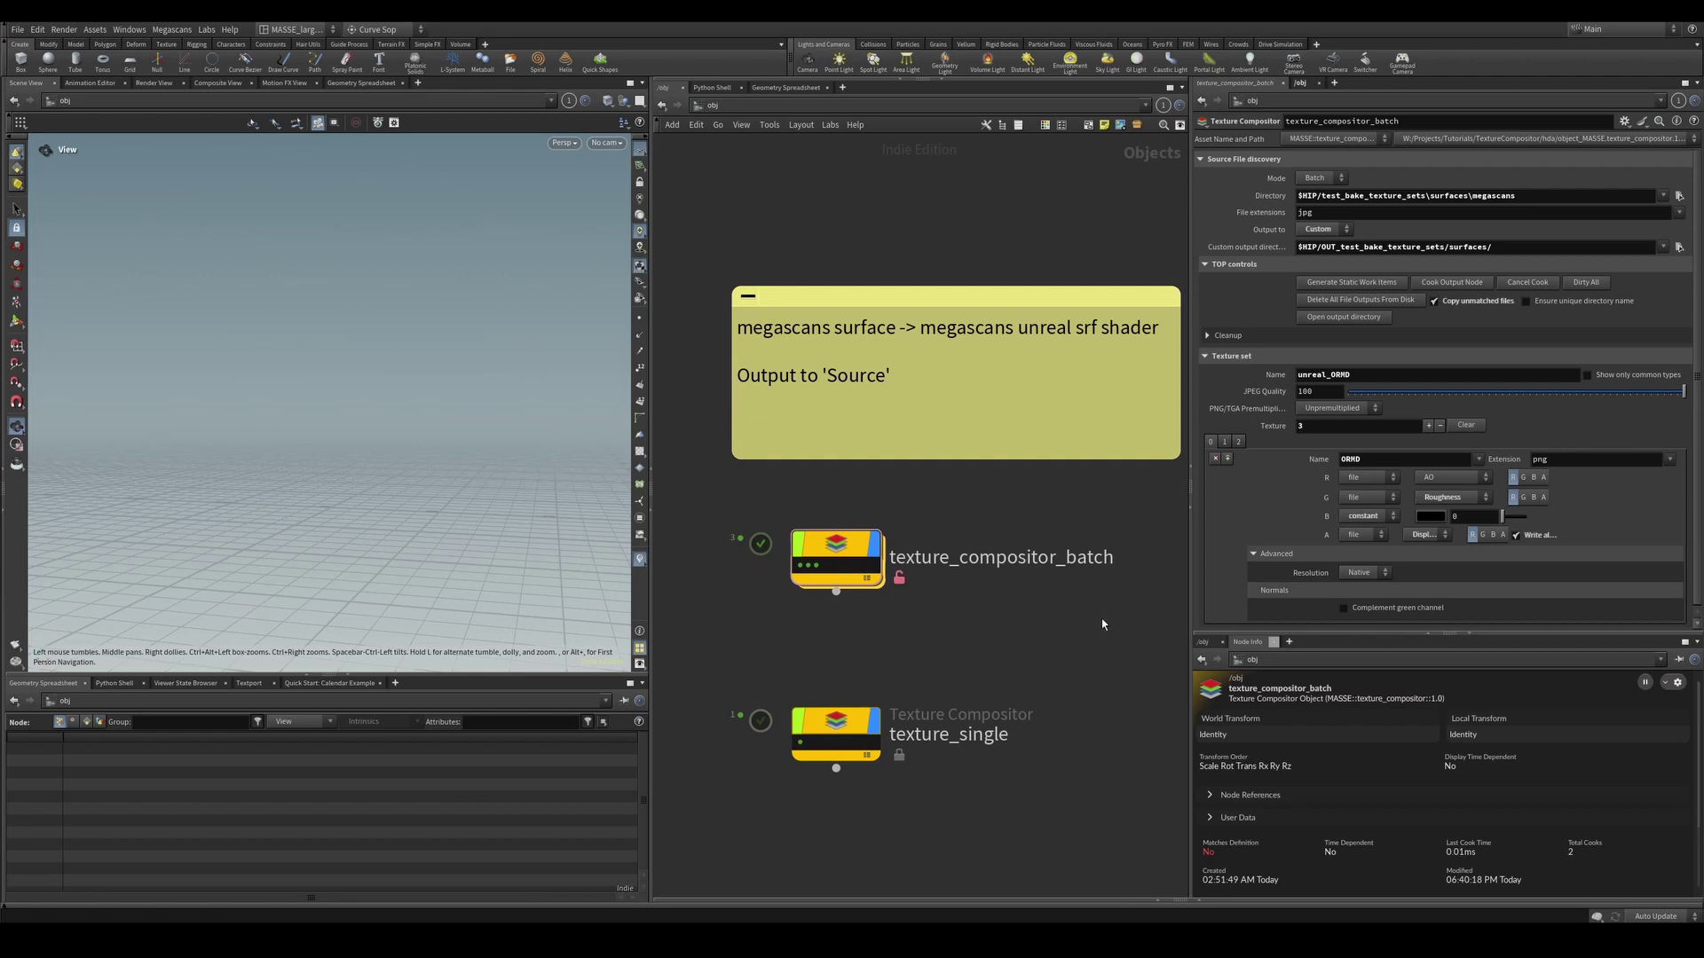
pyautogui.moveTo(931, 637)
pyautogui.mouseDown(button='middle')
pyautogui.moveTo(948, 654)
pyautogui.moveTo(912, 634)
pyautogui.mouseUp(button='middle')
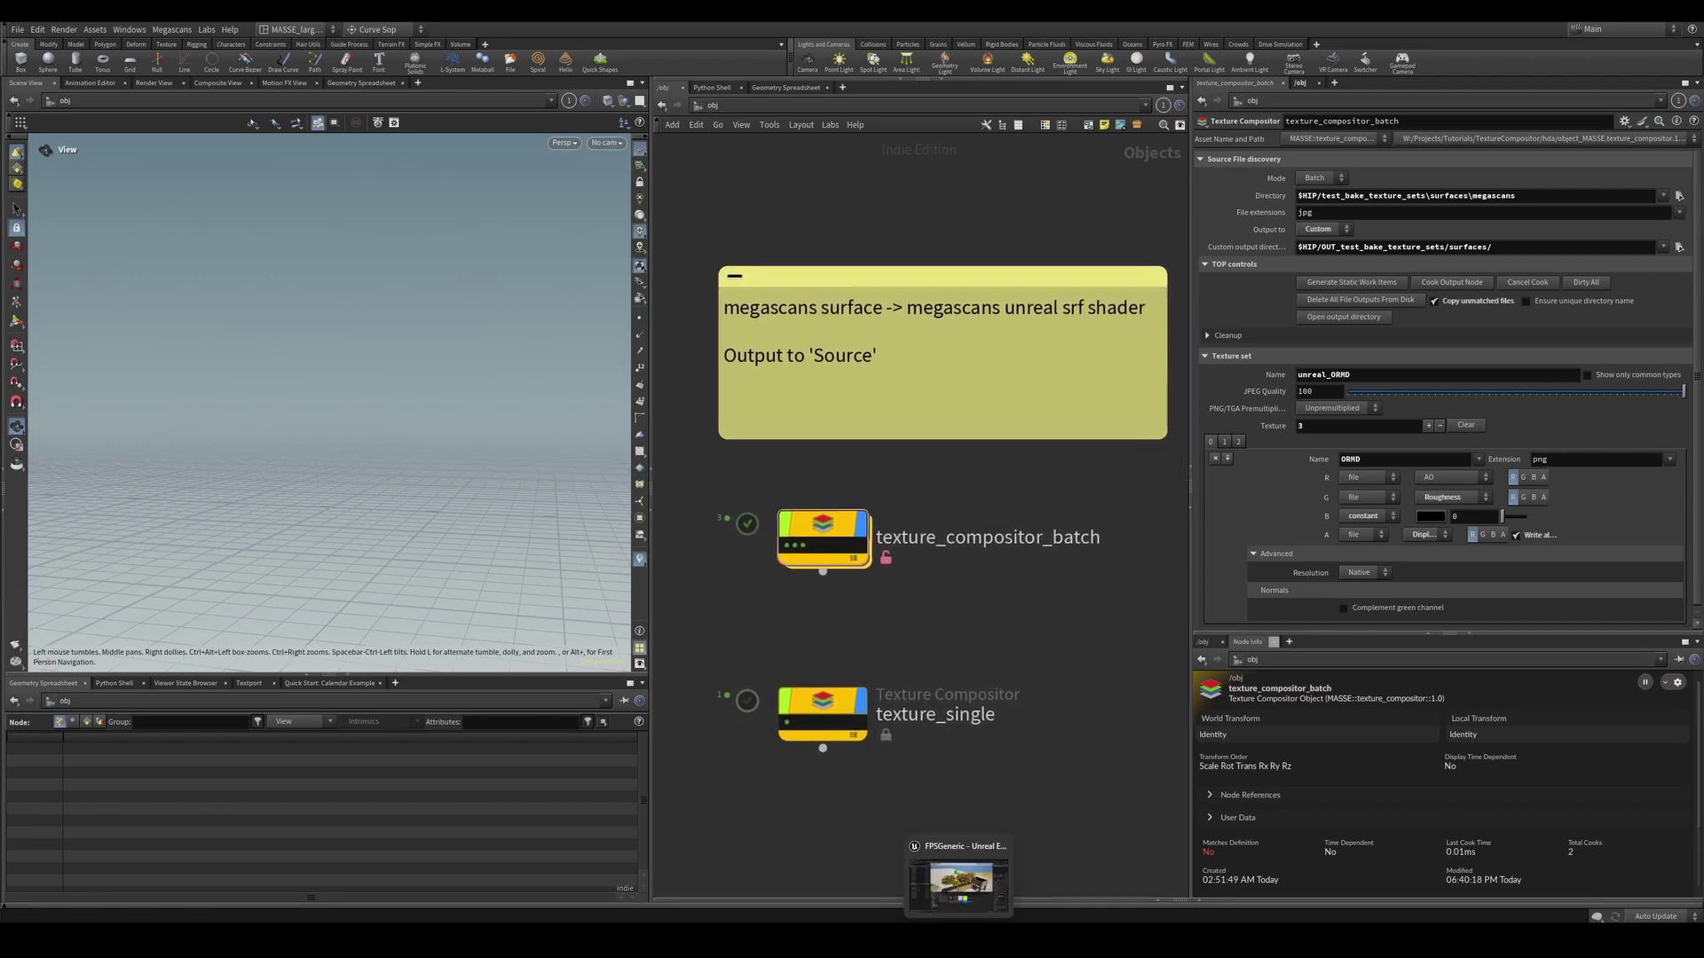
# In the Unreal showcase level, fly to the planters and select the left and middle planter boxes.
pyautogui.click(958, 941)
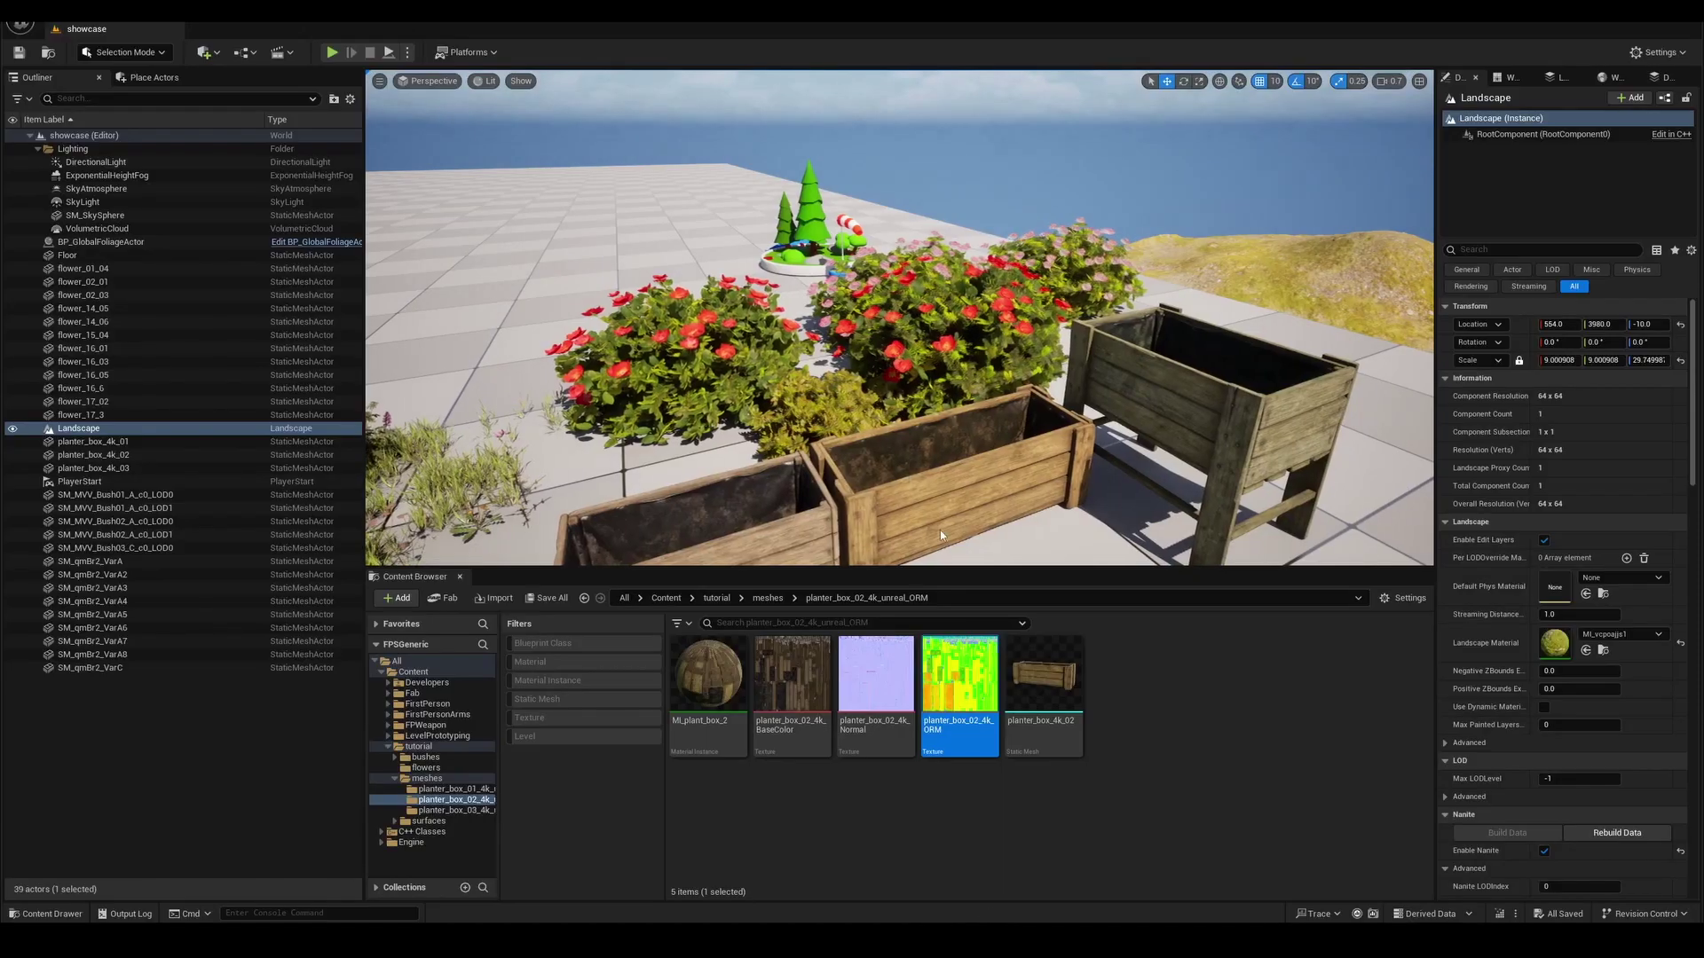
pyautogui.press('w')
pyautogui.moveTo(899, 317); pyautogui.dragTo(907, 379, button='right')
pyautogui.press('s')
pyautogui.press('w')
pyautogui.click(1003, 359)
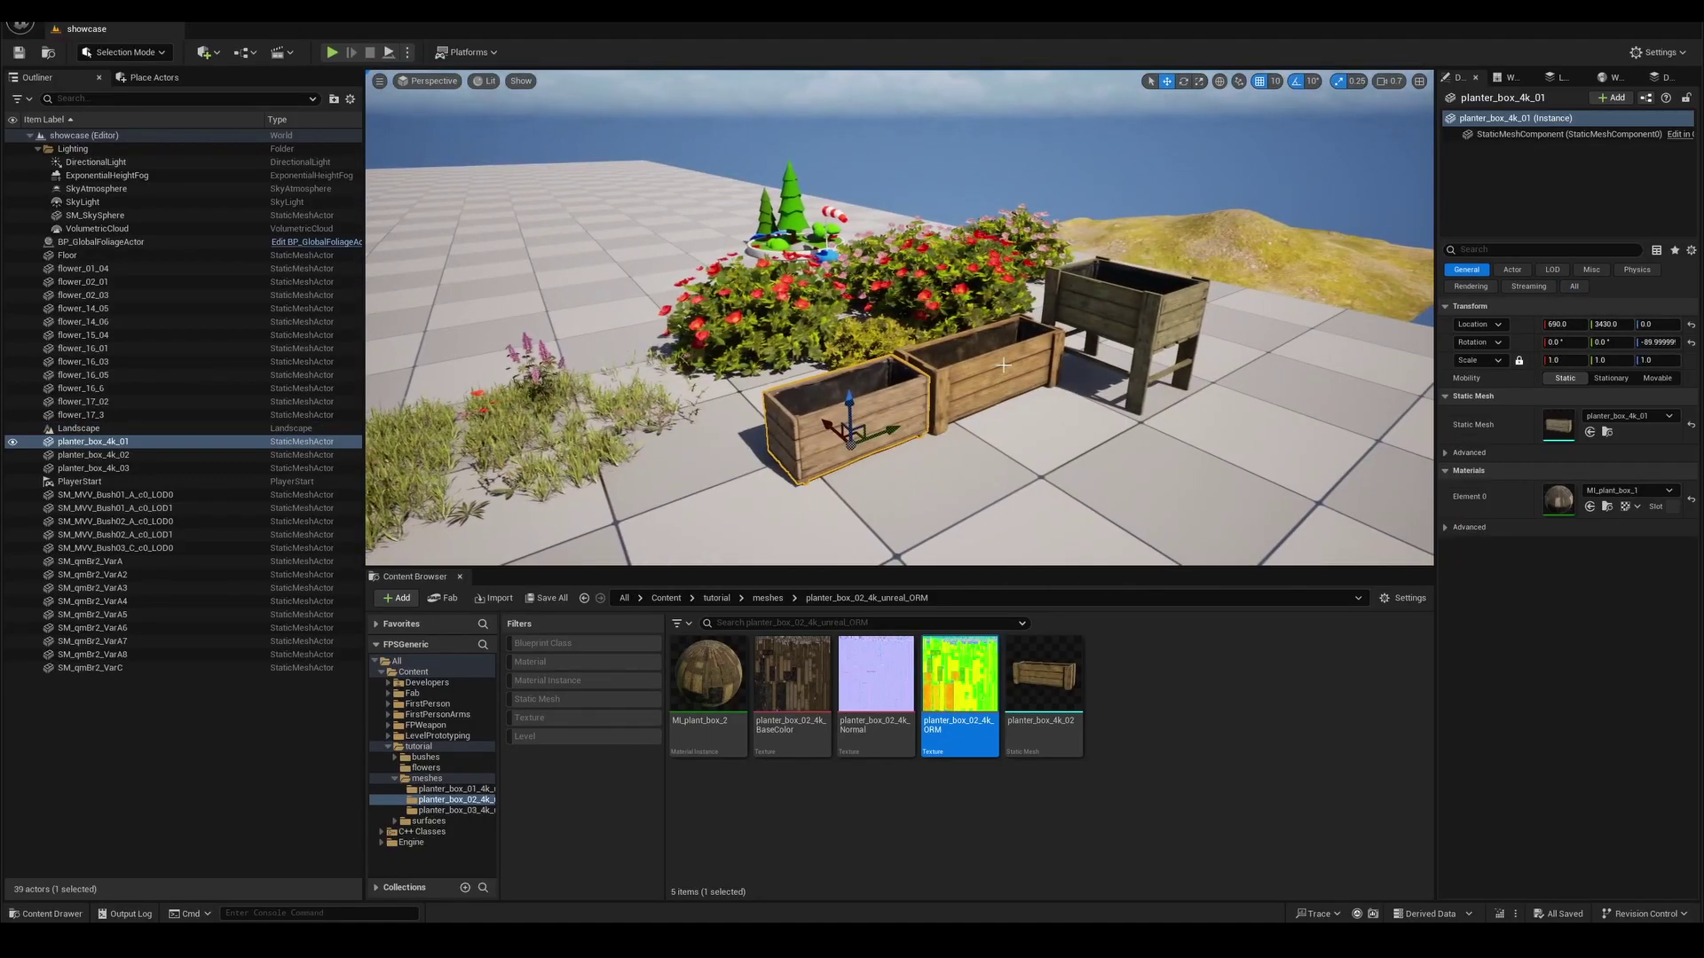
pyautogui.click(1004, 358)
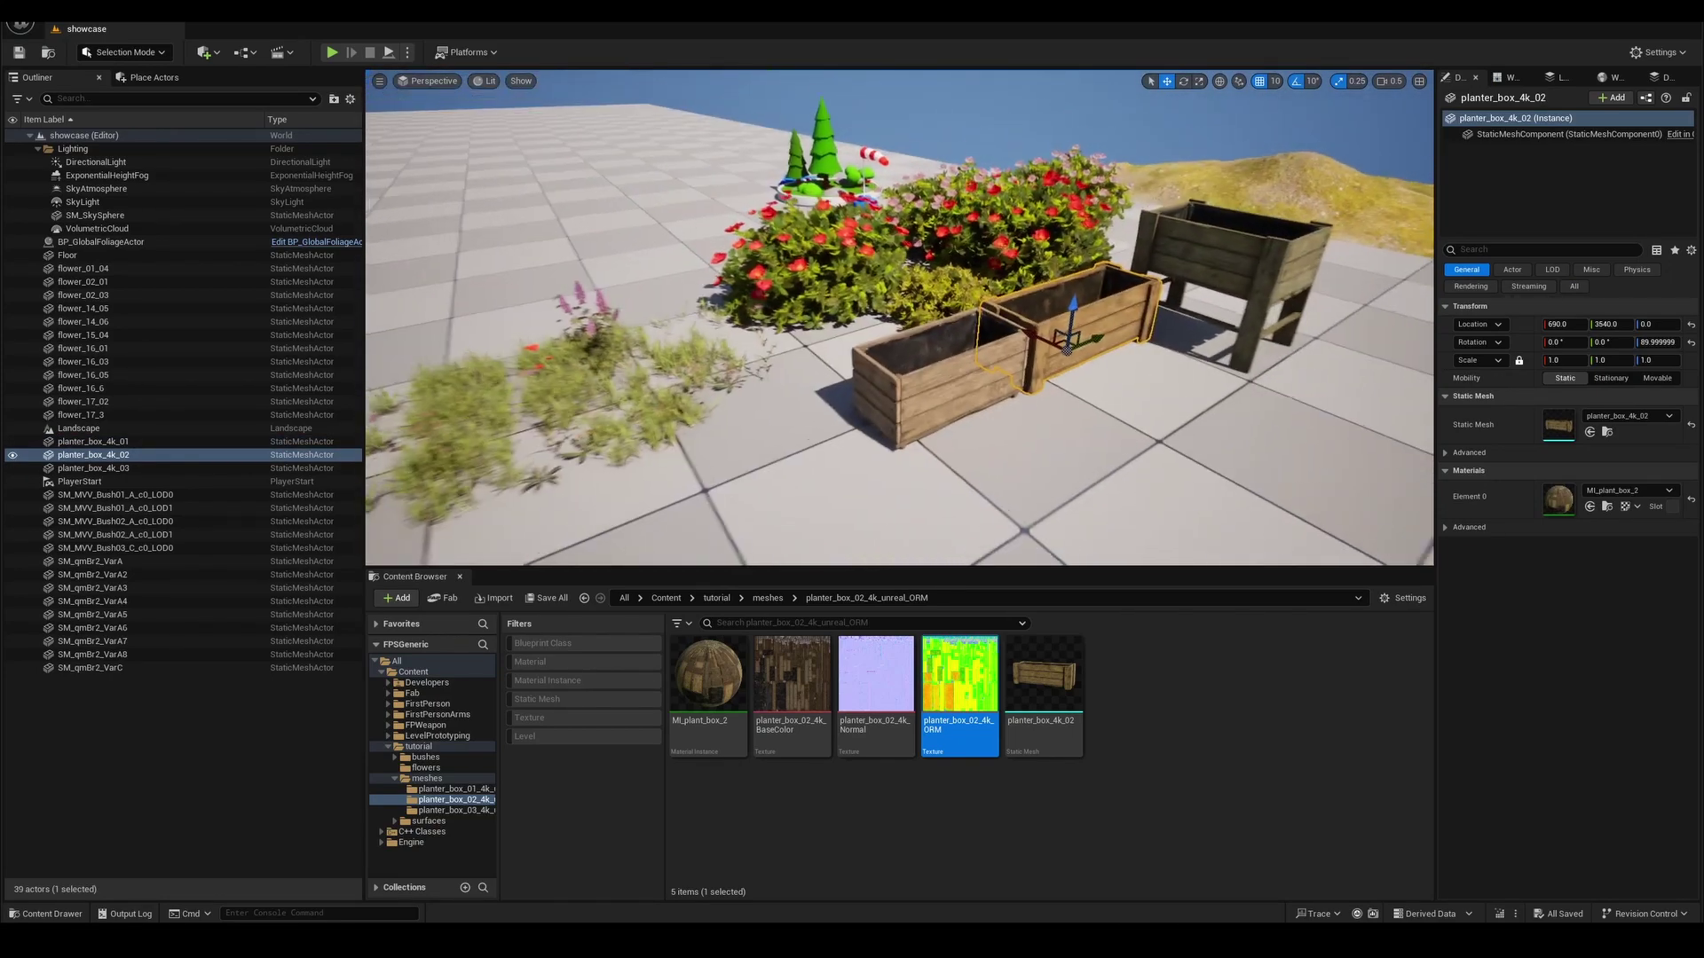
# Select the red-flowered bush and fly in among the bushes to inspect them.
pyautogui.click(802, 252)
pyautogui.press('w')
pyautogui.moveTo(802, 252); pyautogui.dragTo(866, 310, button='right')
pyautogui.press('s')
pyautogui.press('w')
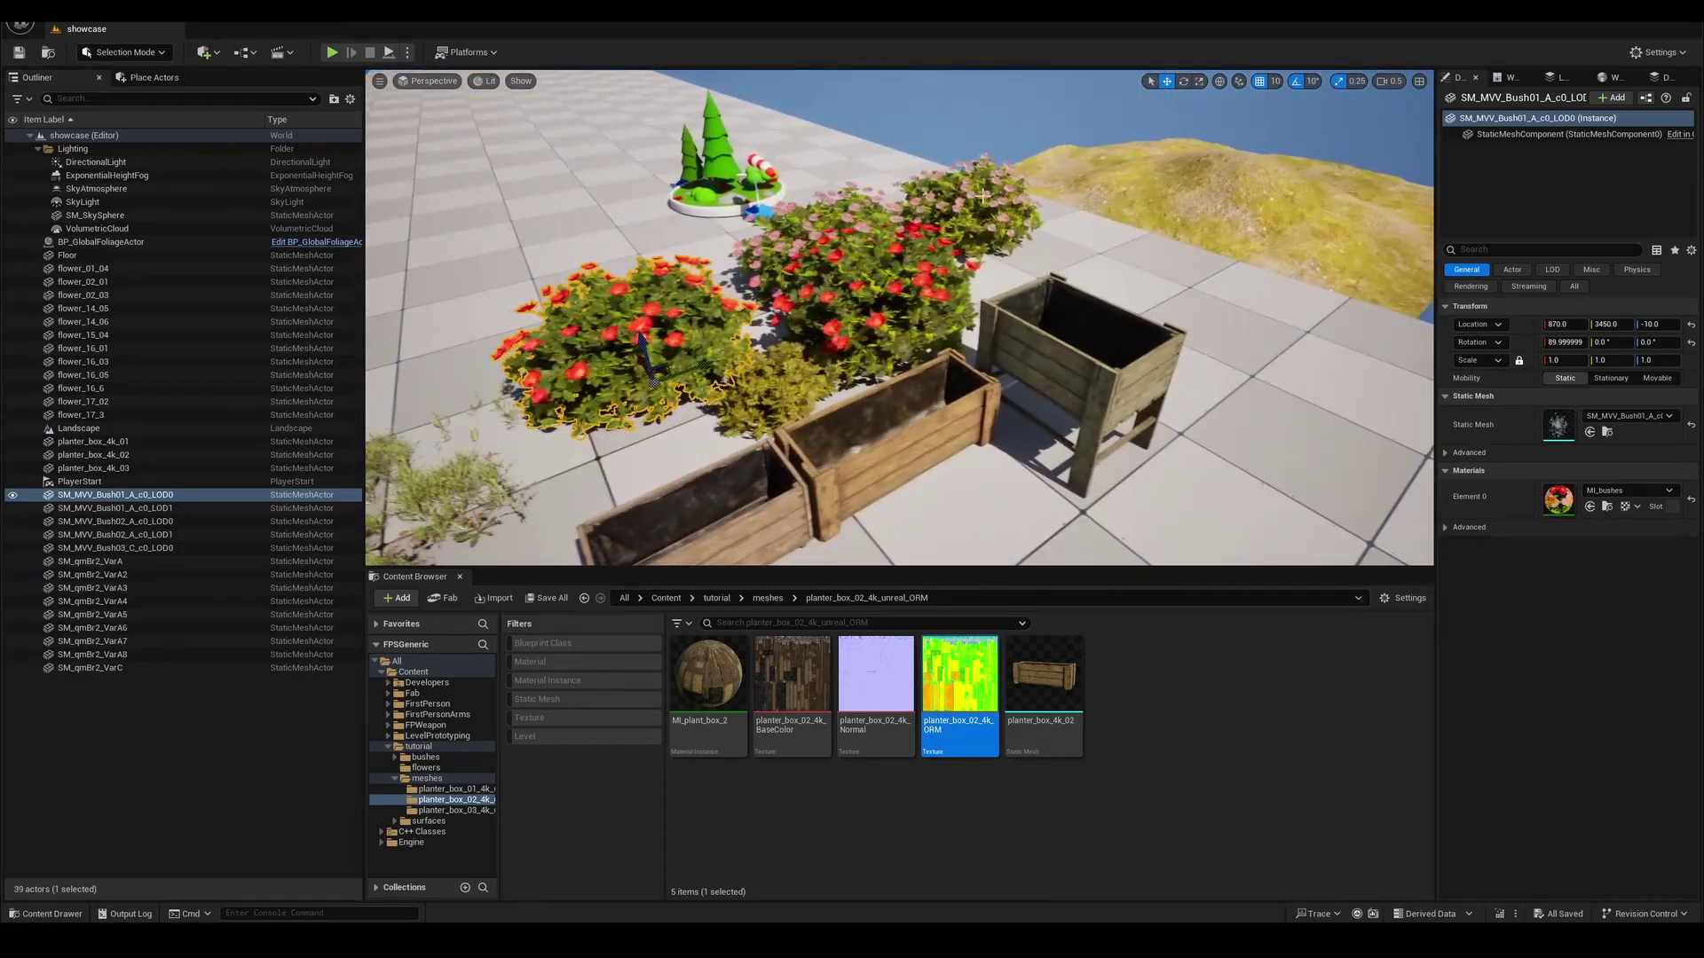
# Turn toward the grass patch and select the flower_02_03 flower clump.
pyautogui.click(1145, 197)
pyautogui.press('d')
pyautogui.moveTo(1145, 197); pyautogui.dragTo(1037, 207, button='right')
pyautogui.press('w')
pyautogui.press('a')
pyautogui.click(924, 391)
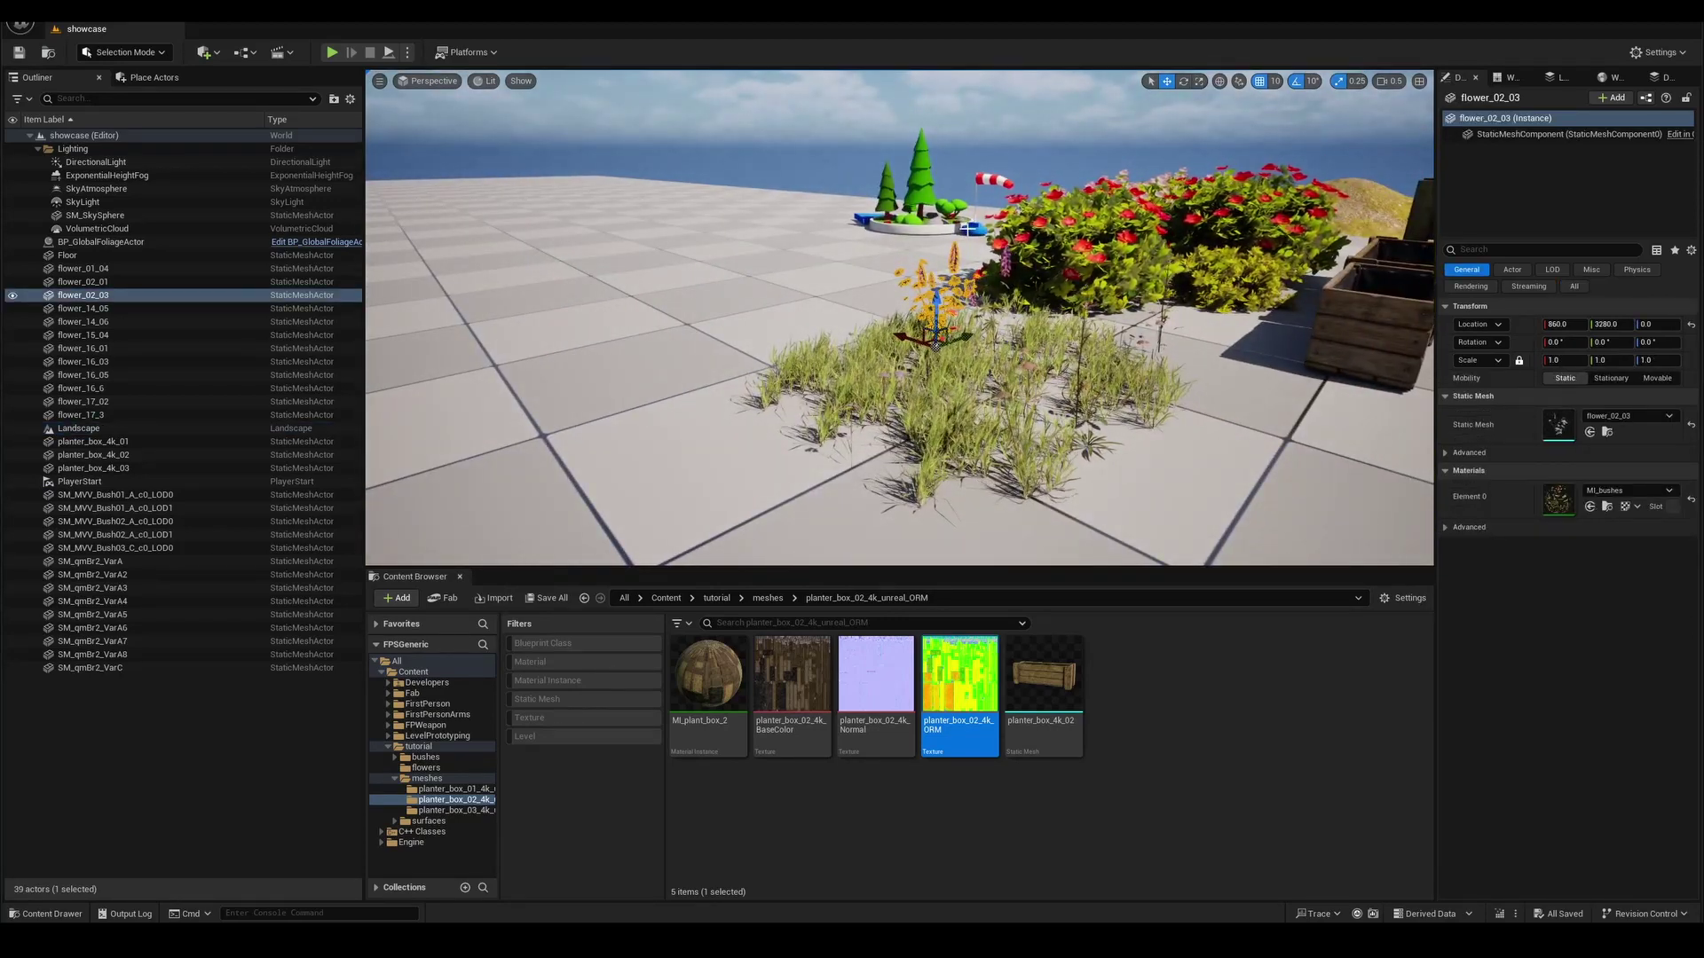
# Inspect the grass clumps SM_qmBr2_VarA3 and SM_qmBr2_VarA5 and the red-flowered bush up close.
pyautogui.click(962, 359)
pyautogui.press('w')
pyautogui.moveTo(962, 359); pyautogui.dragTo(914, 536, button='right')
pyautogui.click(969, 365)
pyautogui.press('w')
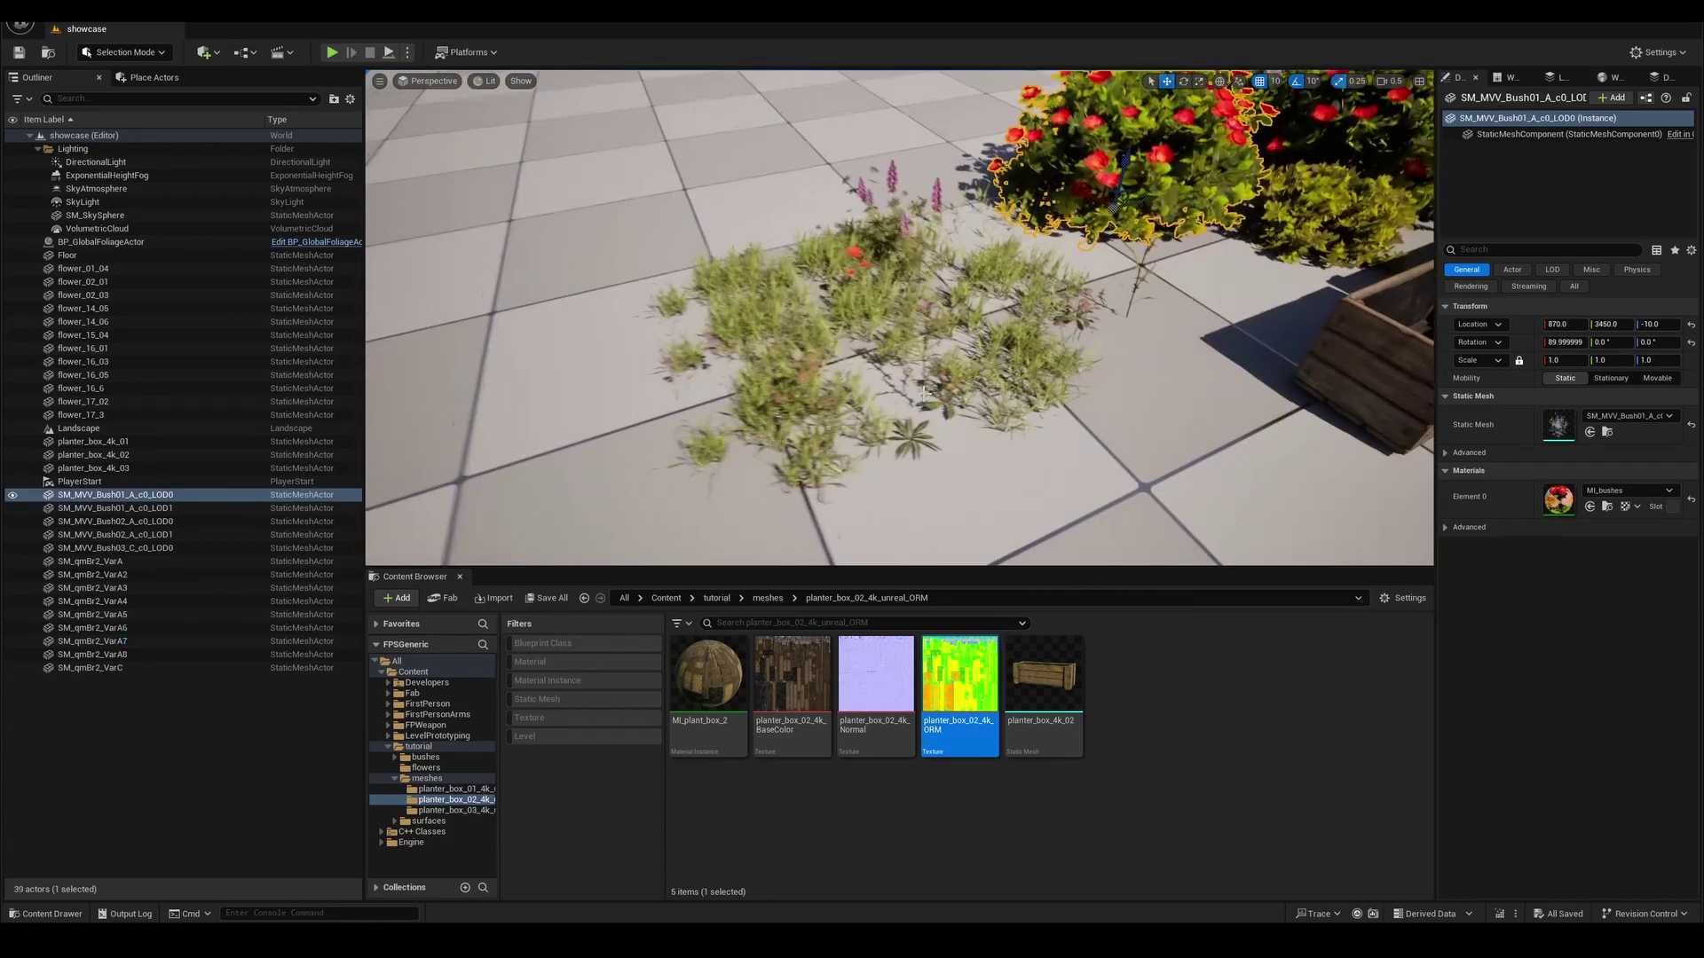
pyautogui.click(855, 331)
pyautogui.moveTo(941, 266); pyautogui.dragTo(928, 266, button='right')
pyautogui.click(927, 266)
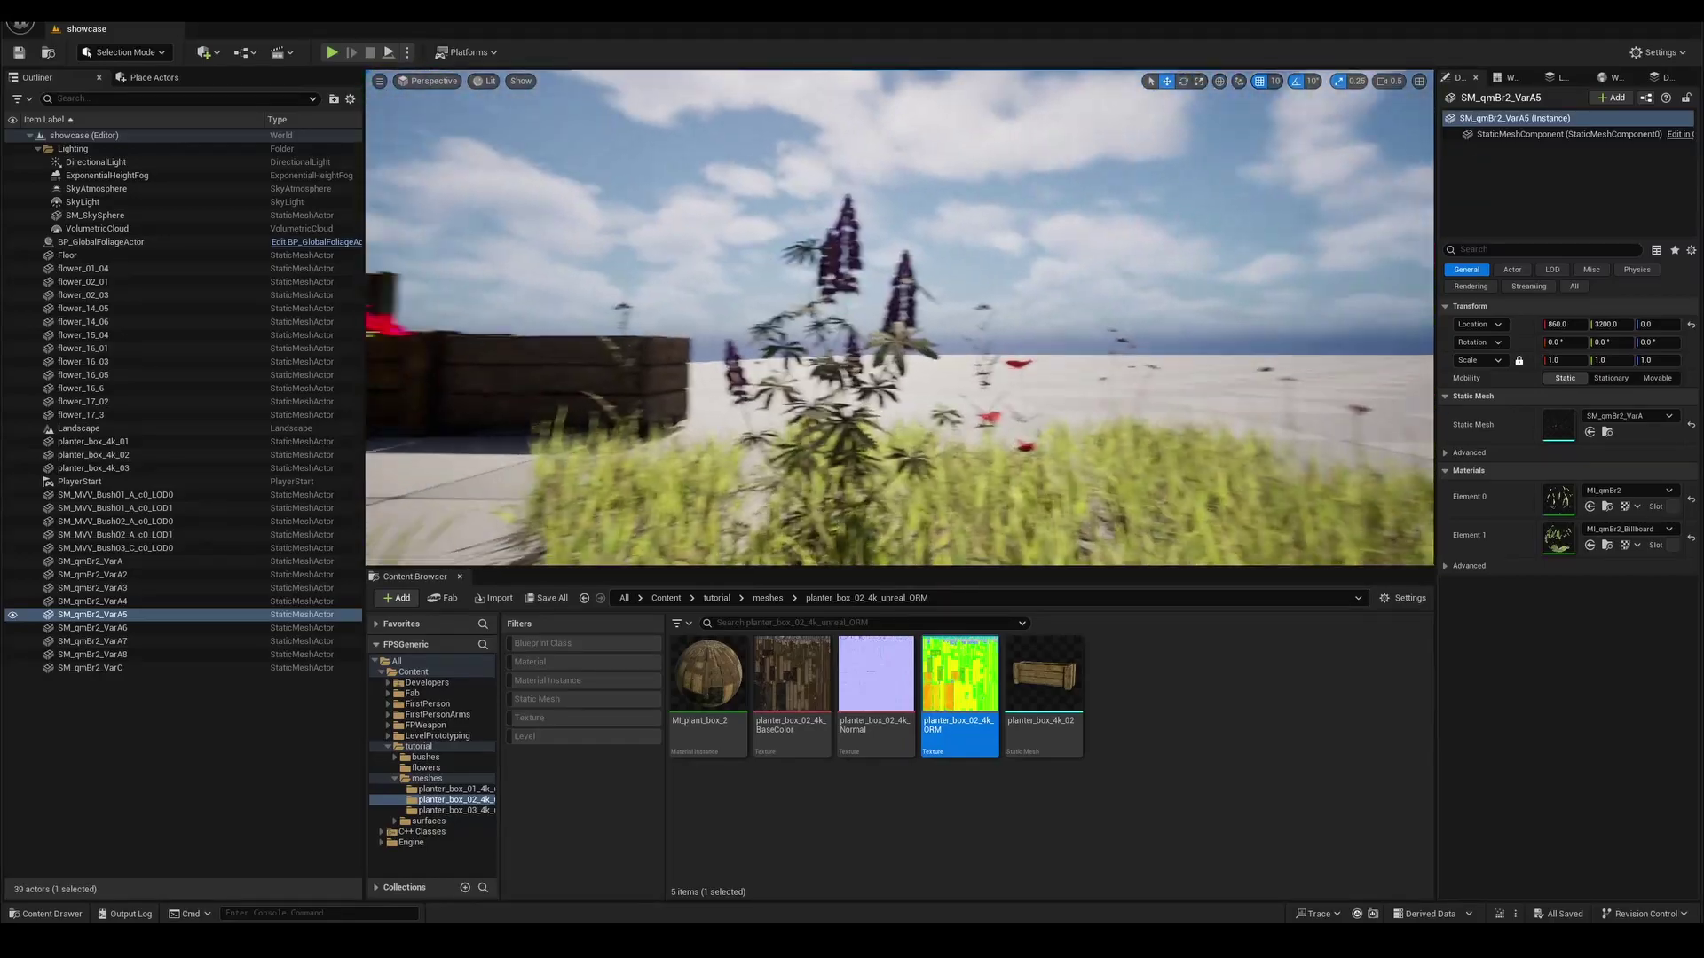
# Fly through the grass and flowers, back out to the planter boxes, then toward the lupines.
pyautogui.press('w')
pyautogui.moveTo(900, 318); pyautogui.dragTo(785, 316, button='right')
pyautogui.press('s')
pyautogui.press('w')
# Select the flower_02_01 lupine clump, inspect it up close, then return to Houdini.
pyautogui.click(941, 417)
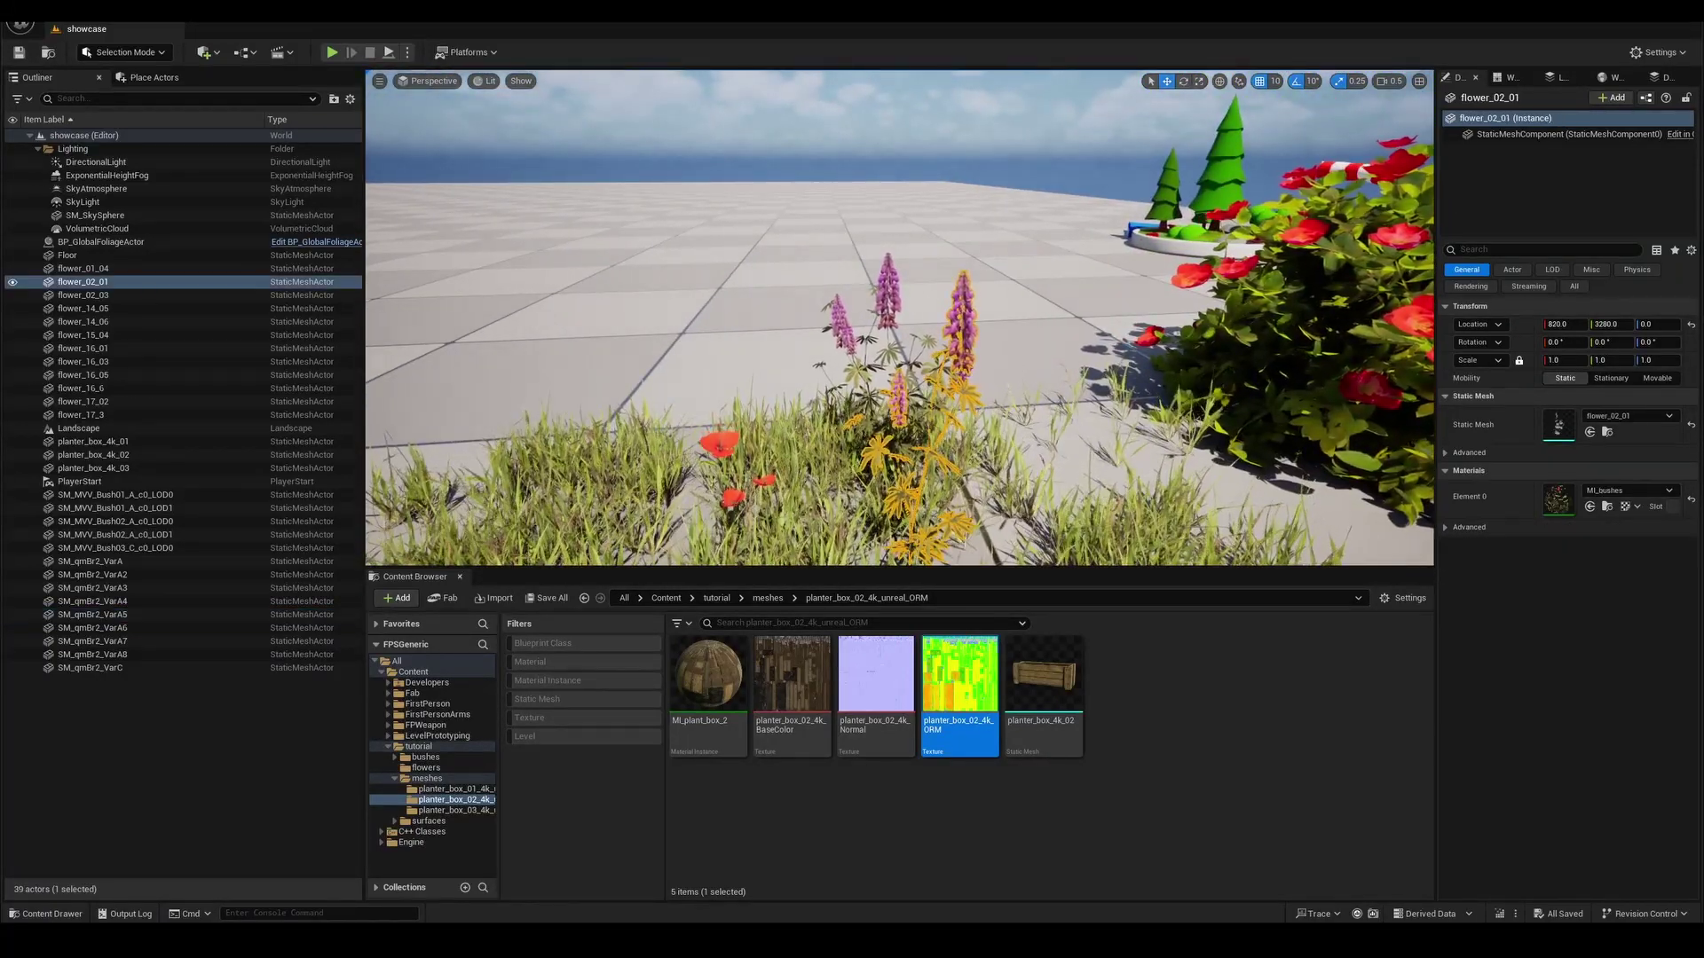
pyautogui.press('w')
pyautogui.moveTo(940, 417); pyautogui.dragTo(937, 447, button='right')
pyautogui.press('s')
pyautogui.moveTo(984, 315); pyautogui.dragTo(984, 315, button='right')
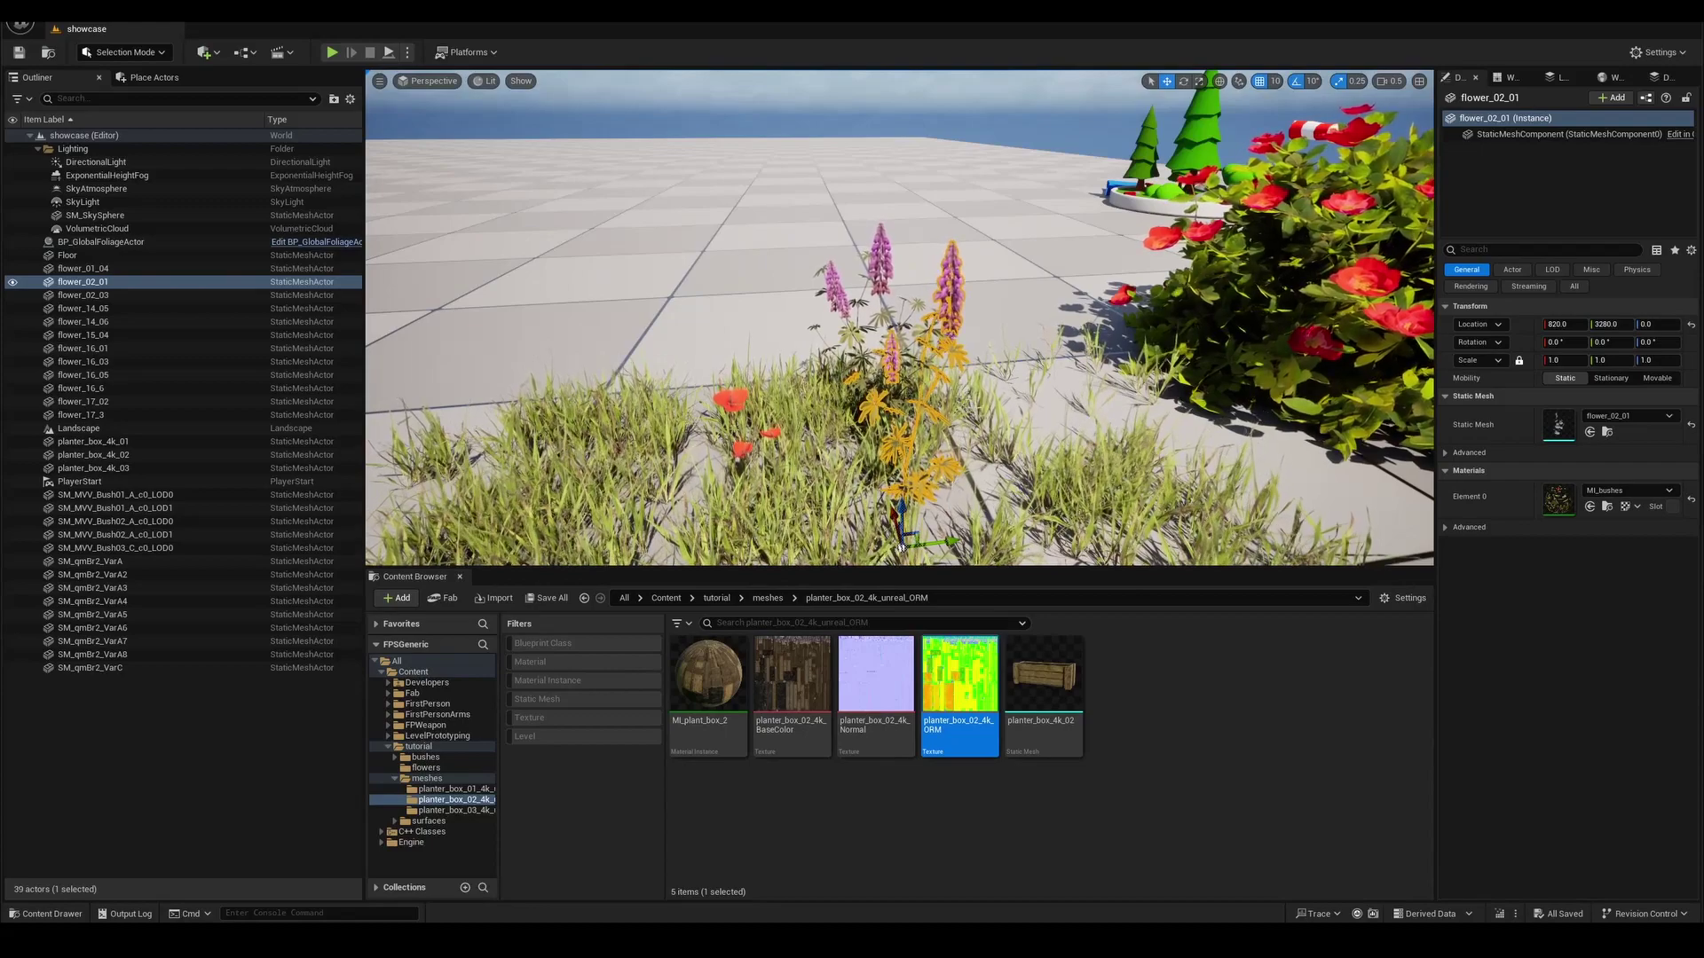
pyautogui.press('s')
pyautogui.moveTo(985, 315); pyautogui.dragTo(1010, 331, button='right')
pyautogui.press('w')
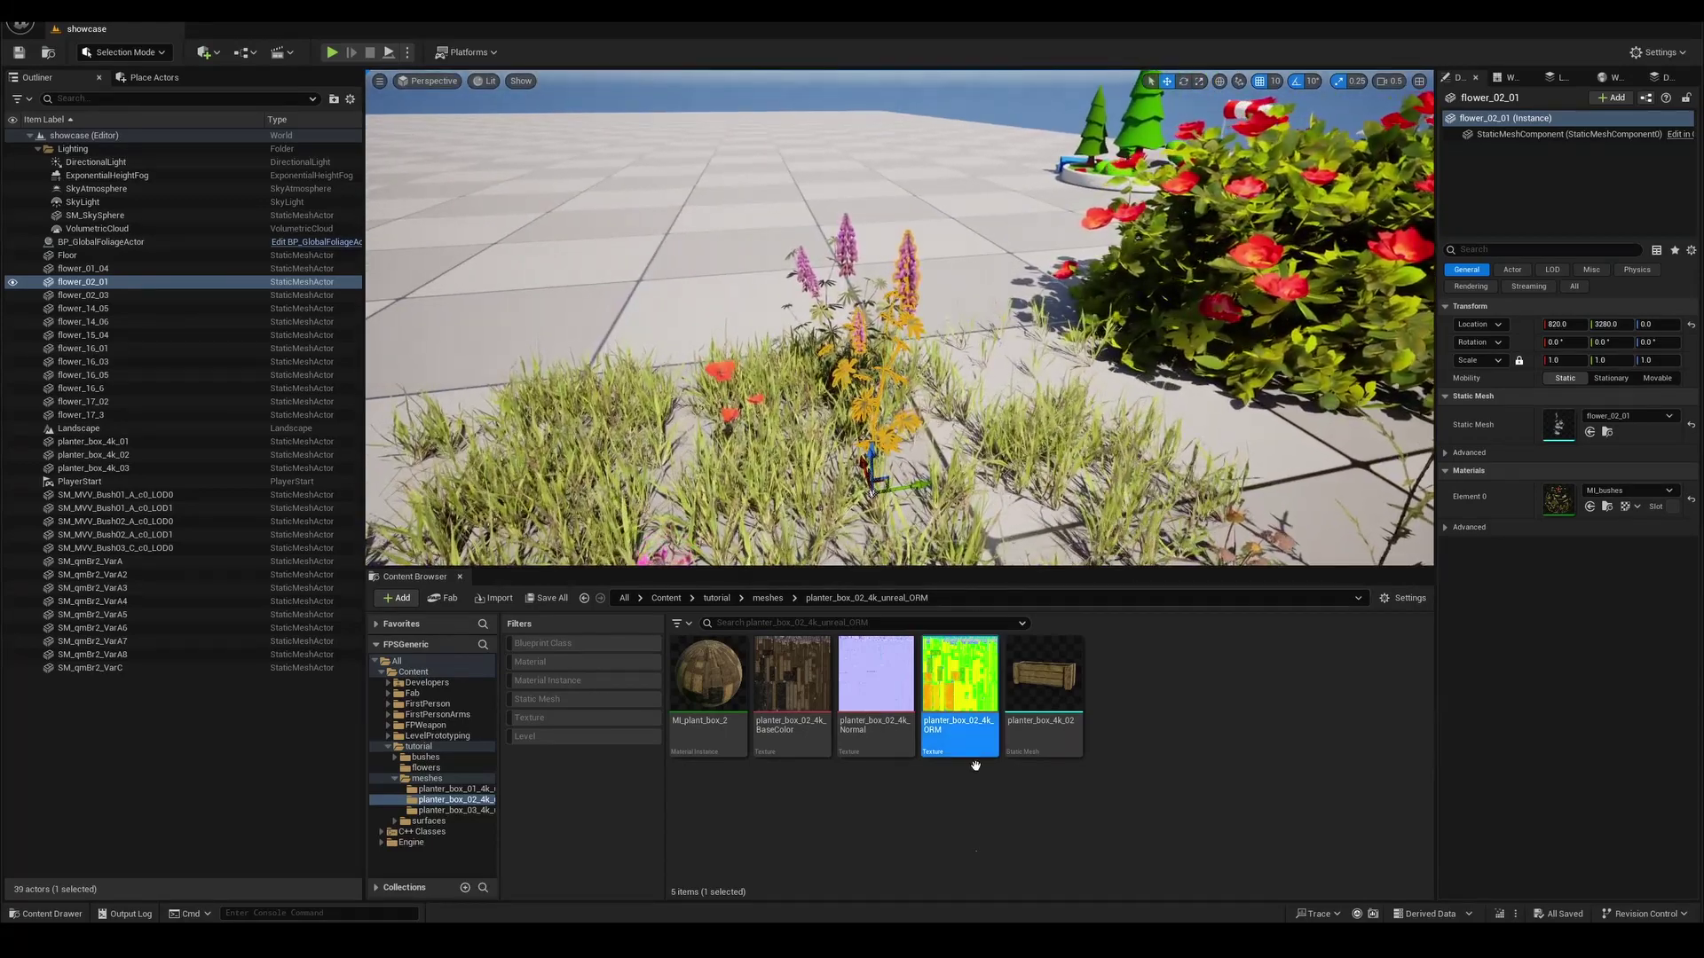
pyautogui.moveTo(900, 940)
pyautogui.click(900, 876)
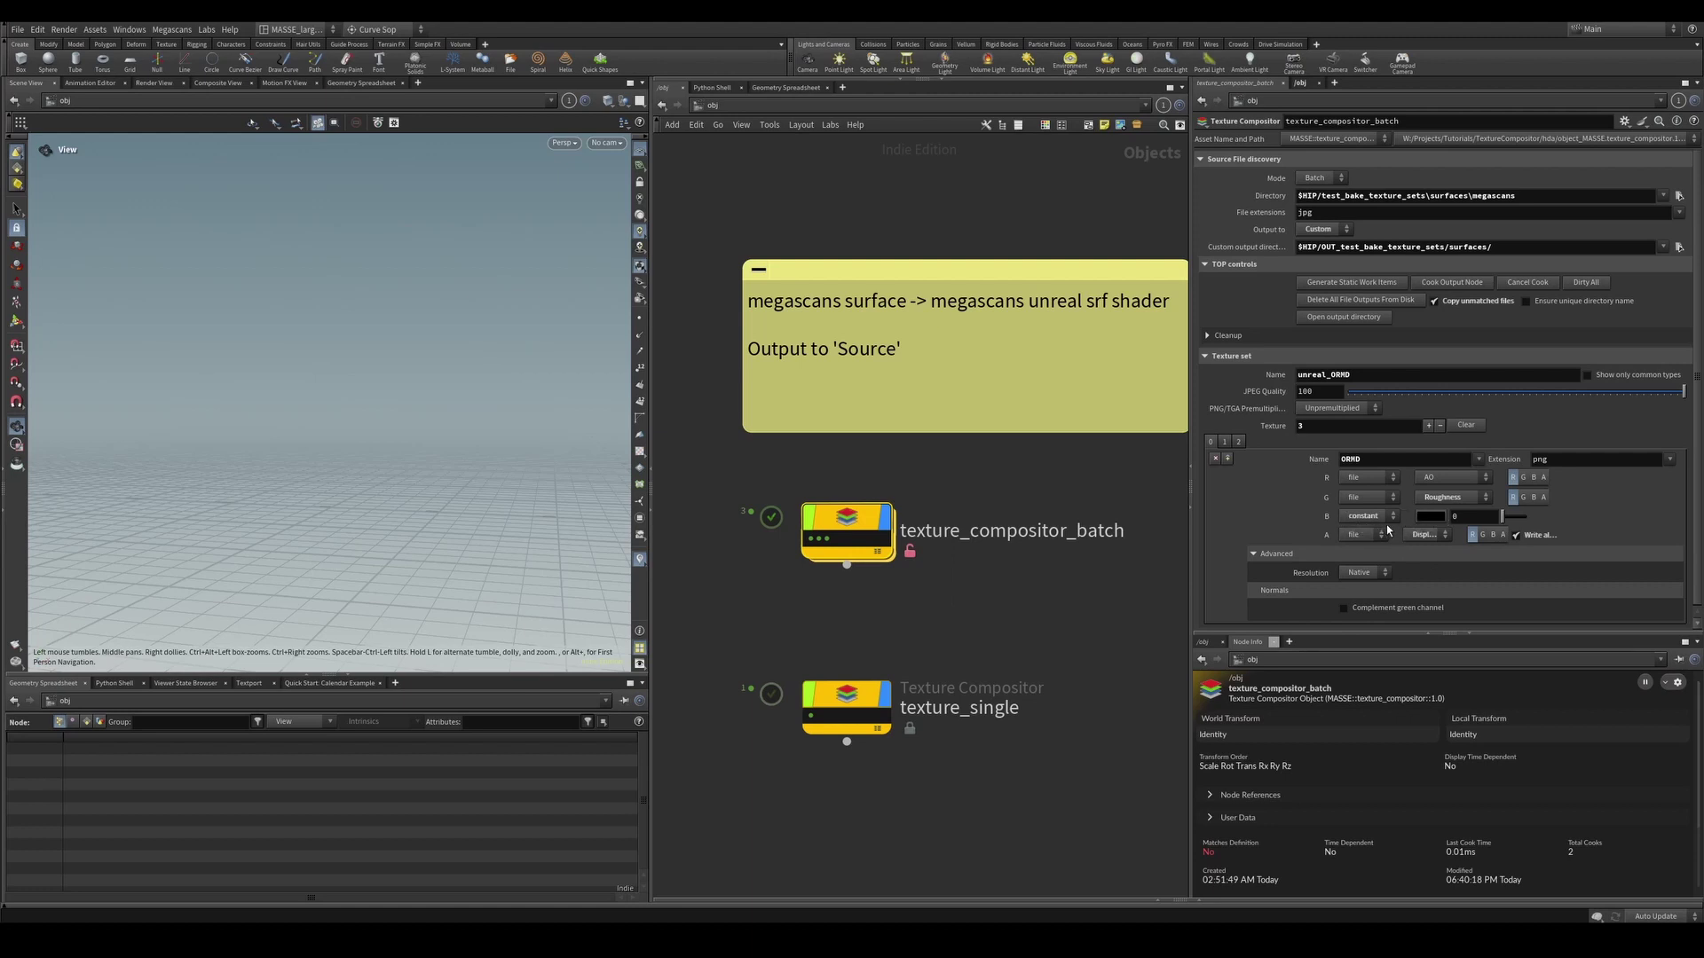
pyautogui.click(1226, 446)
pyautogui.click(1238, 445)
pyautogui.click(1212, 444)
pyautogui.moveTo(1125, 536); pyautogui.dragTo(1100, 548, button='middle')
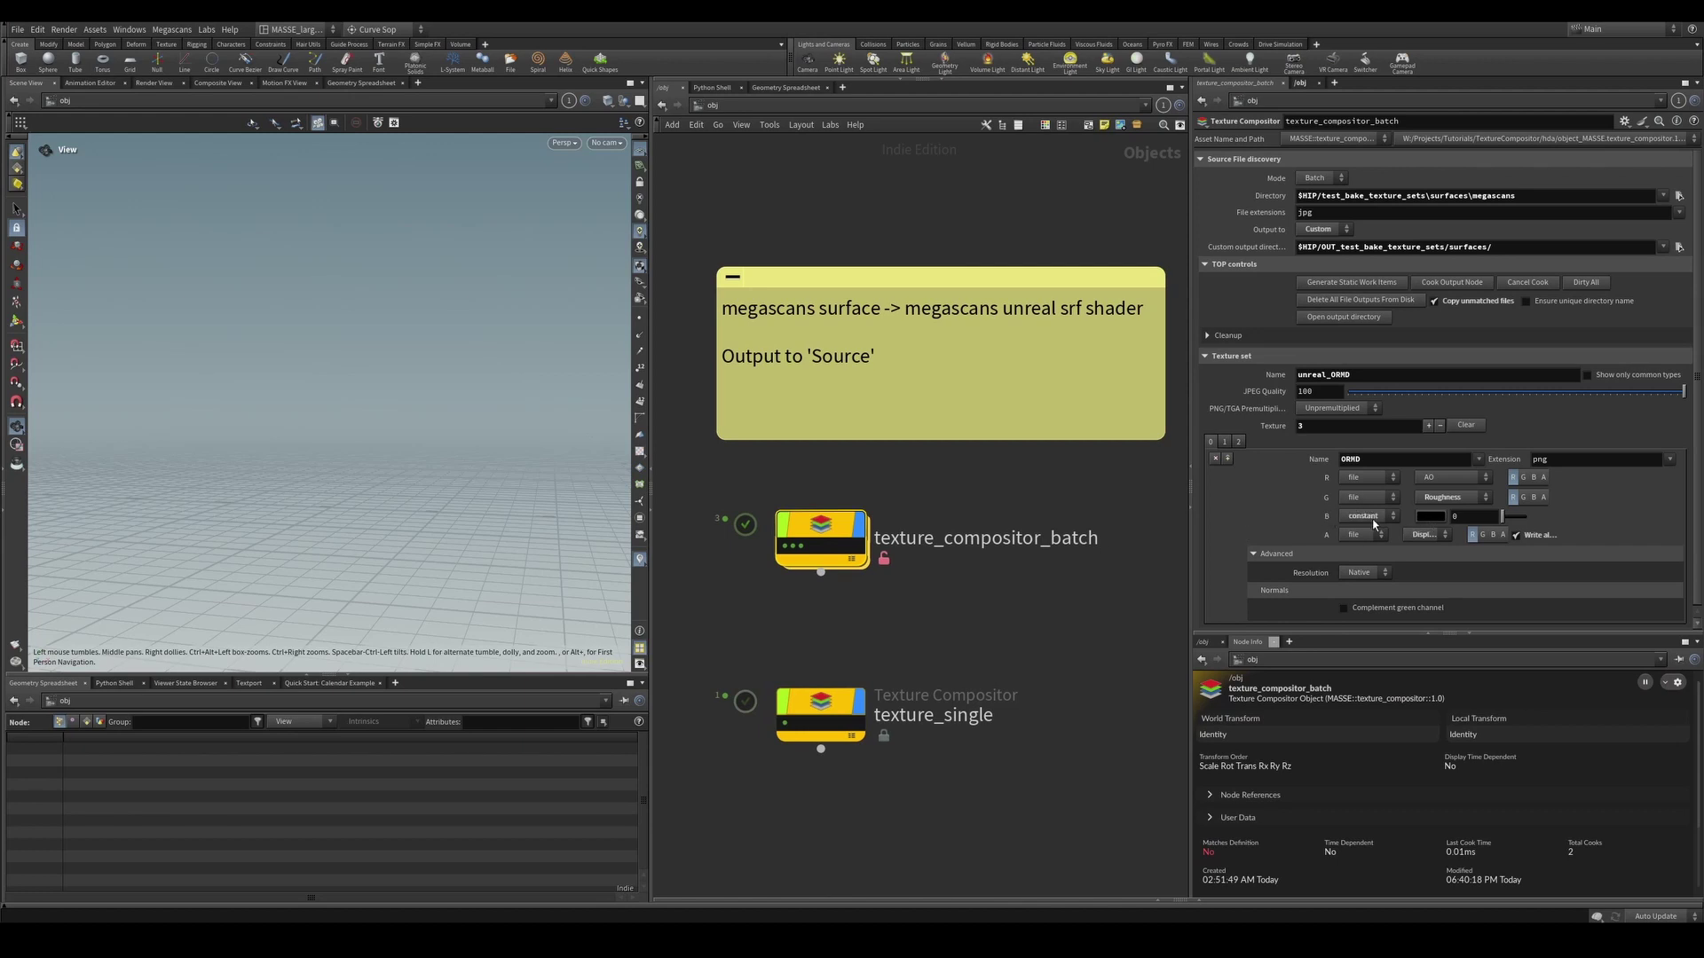
pyautogui.moveTo(834, 526)
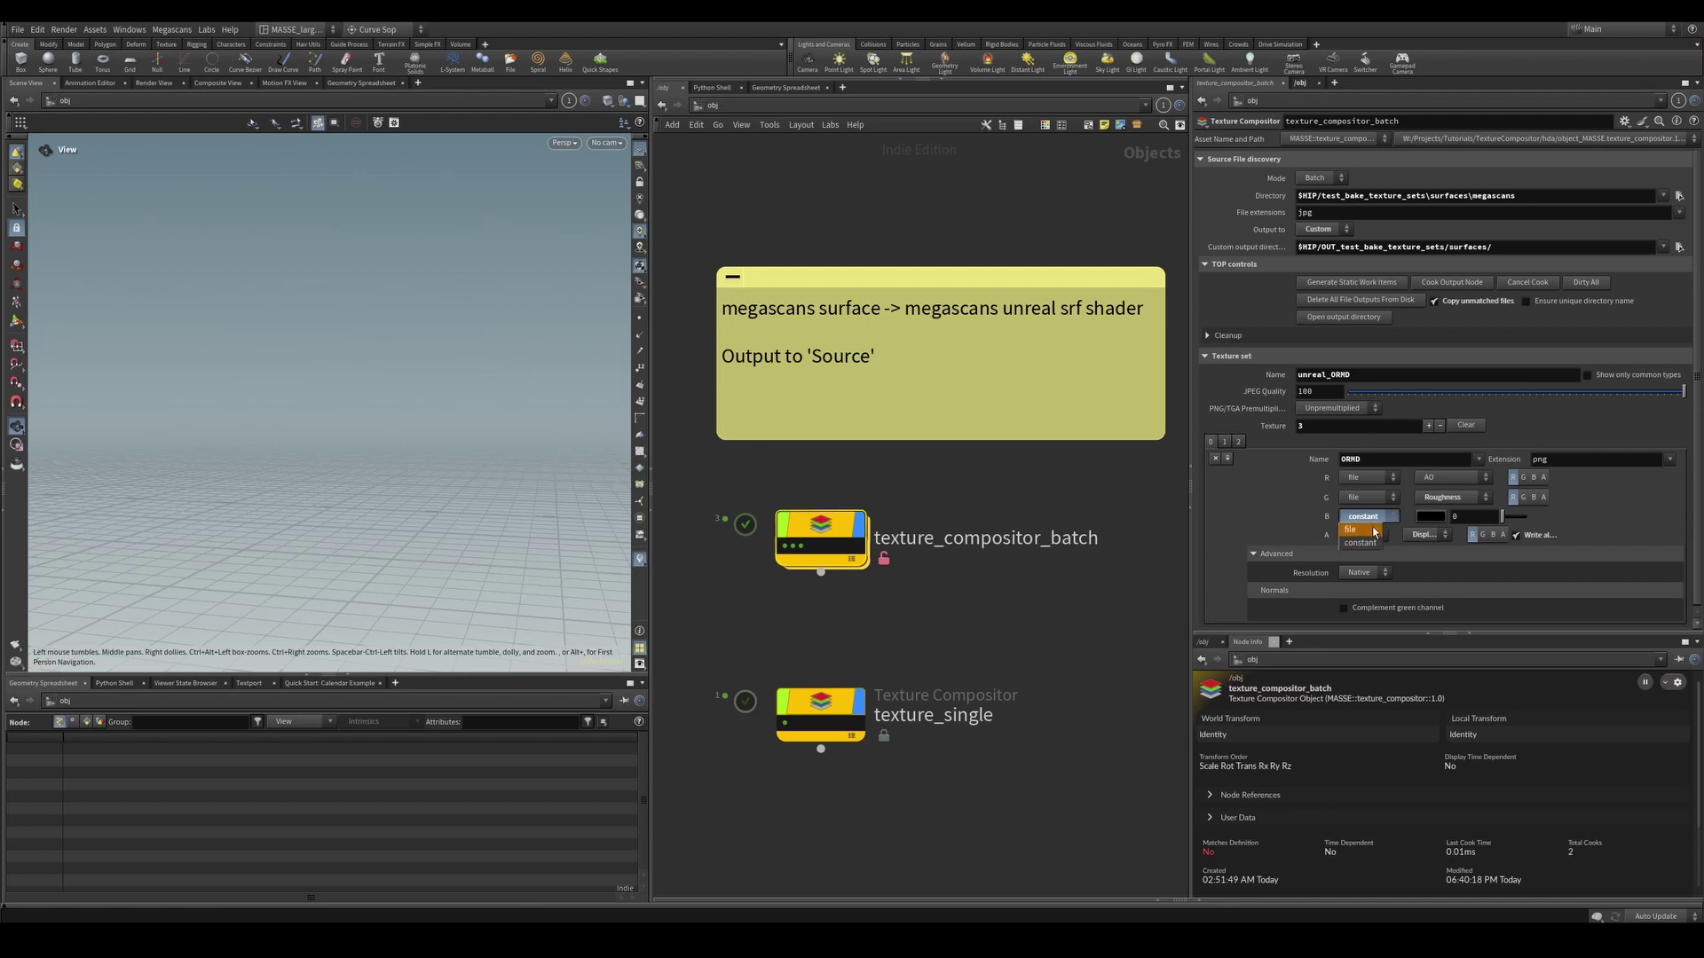
pyautogui.click(1556, 522)
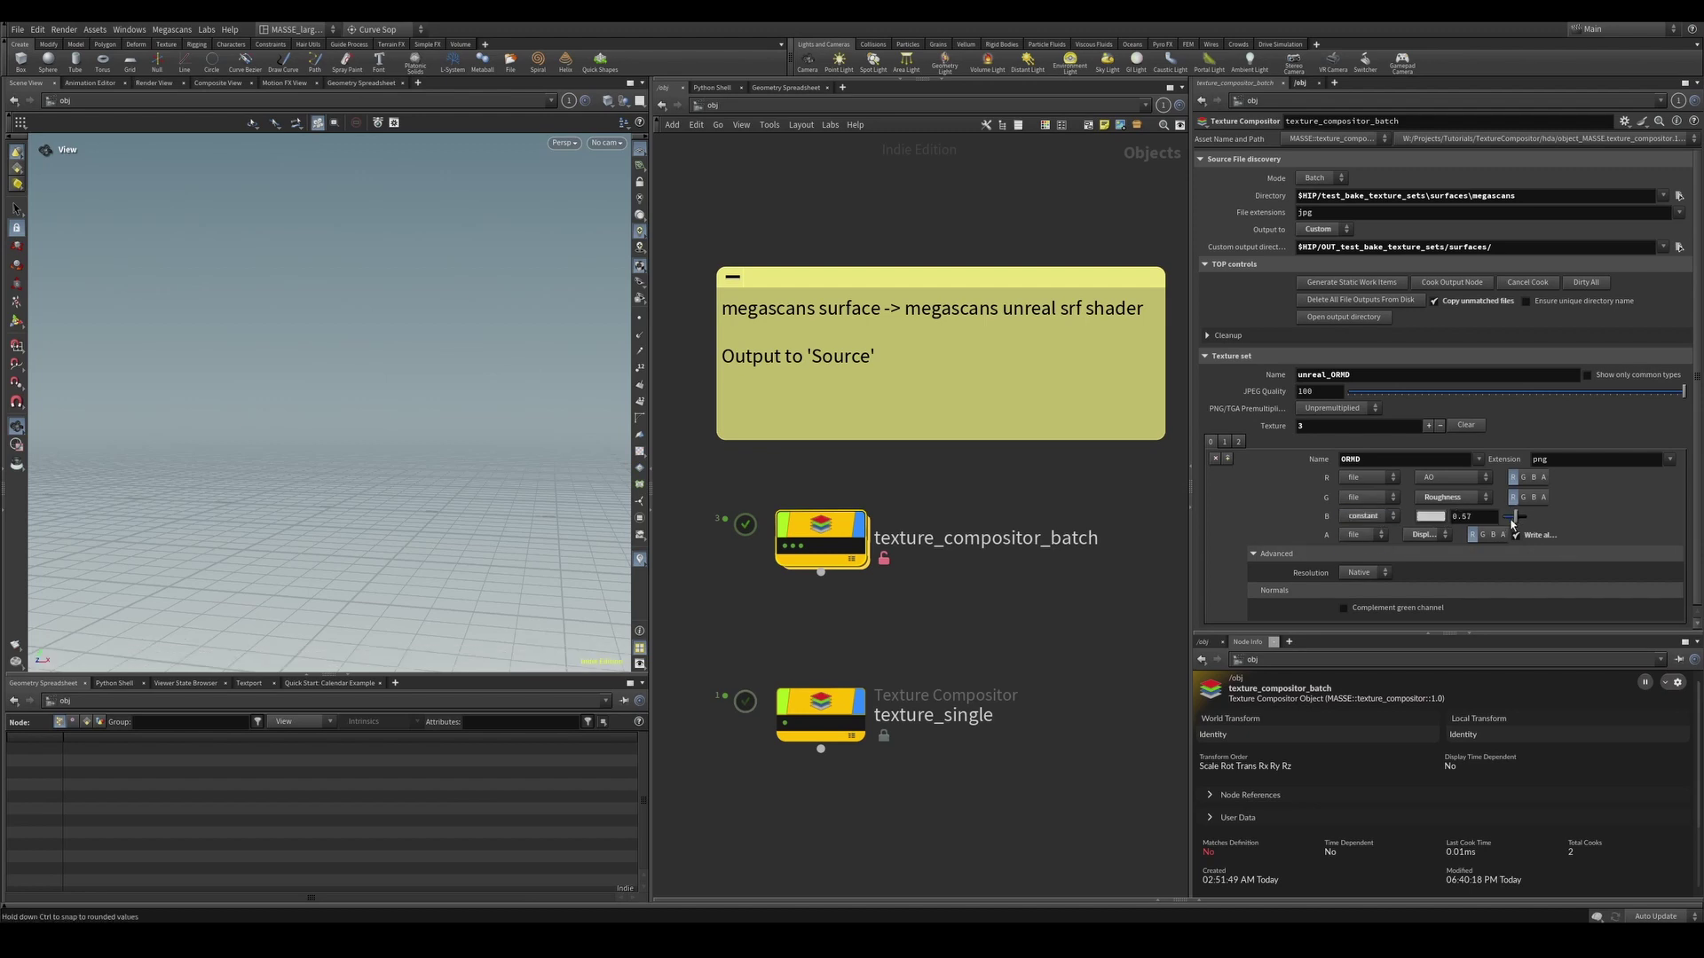
pyautogui.moveTo(1501, 516)
pyautogui.mouseDown()
pyautogui.moveTo(1558, 523)
pyautogui.moveTo(1498, 517)
pyautogui.mouseUp()
pyautogui.moveTo(1051, 576); pyautogui.dragTo(1071, 582, button='middle')
pyautogui.moveTo(1093, 613)
pyautogui.mouseDown()
pyautogui.moveTo(817, 490)
pyautogui.moveTo(708, 500)
pyautogui.mouseUp()
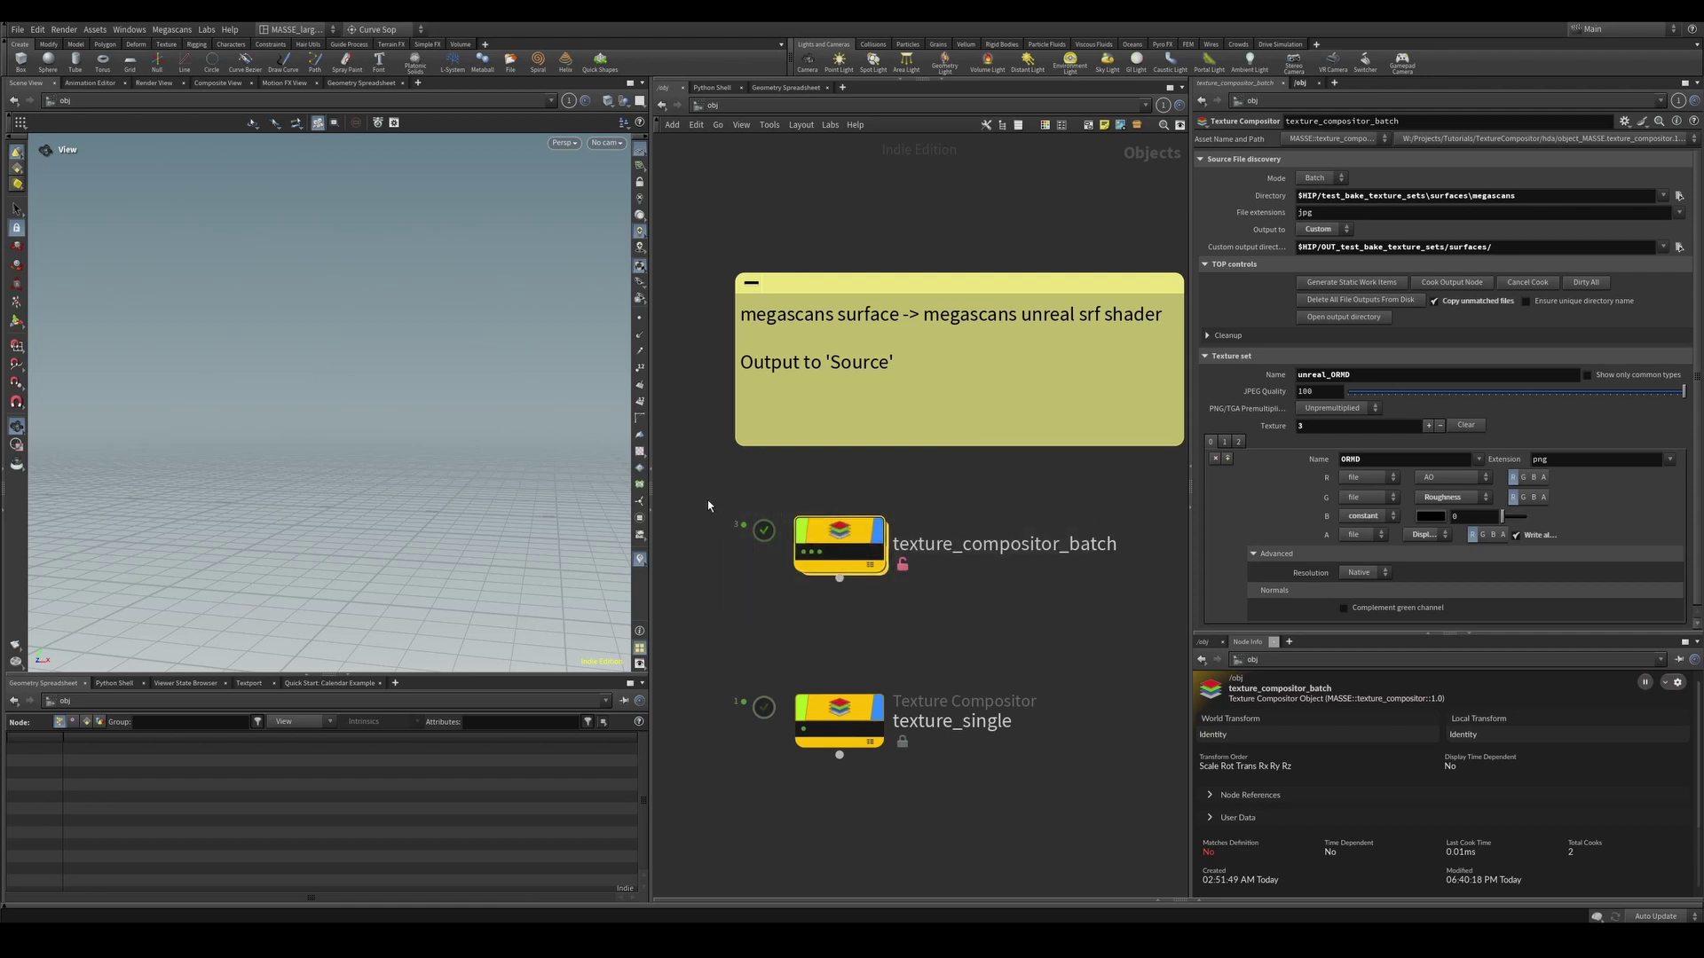
pyautogui.scroll(3, 941, 620)
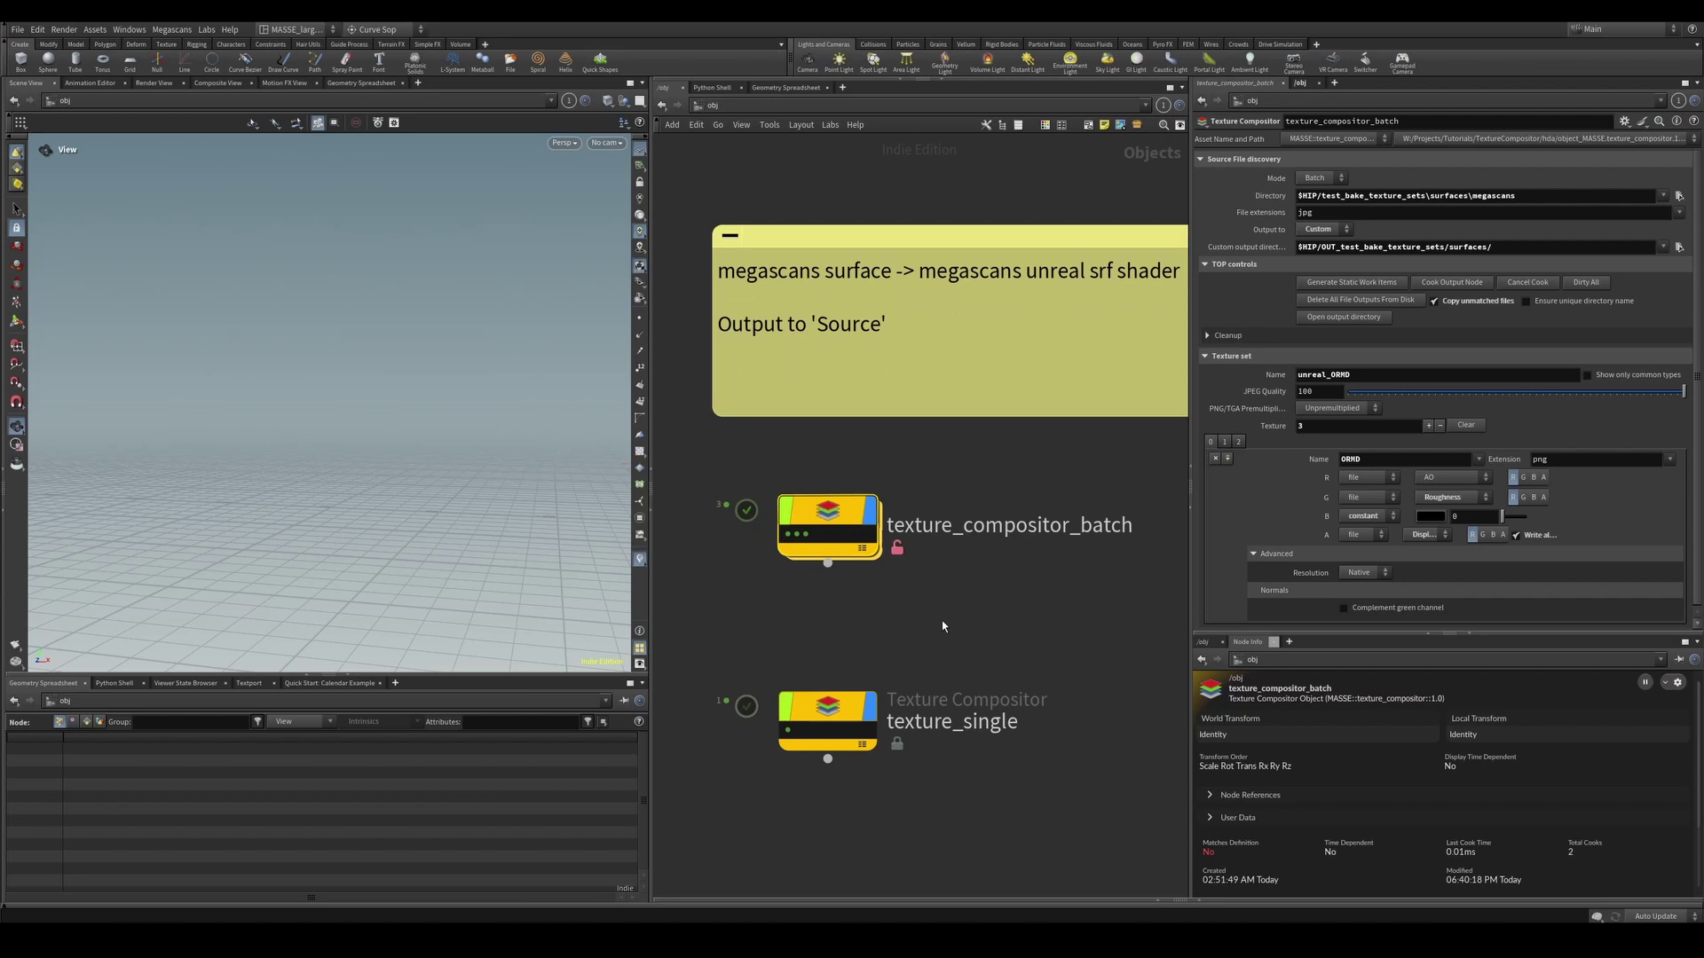